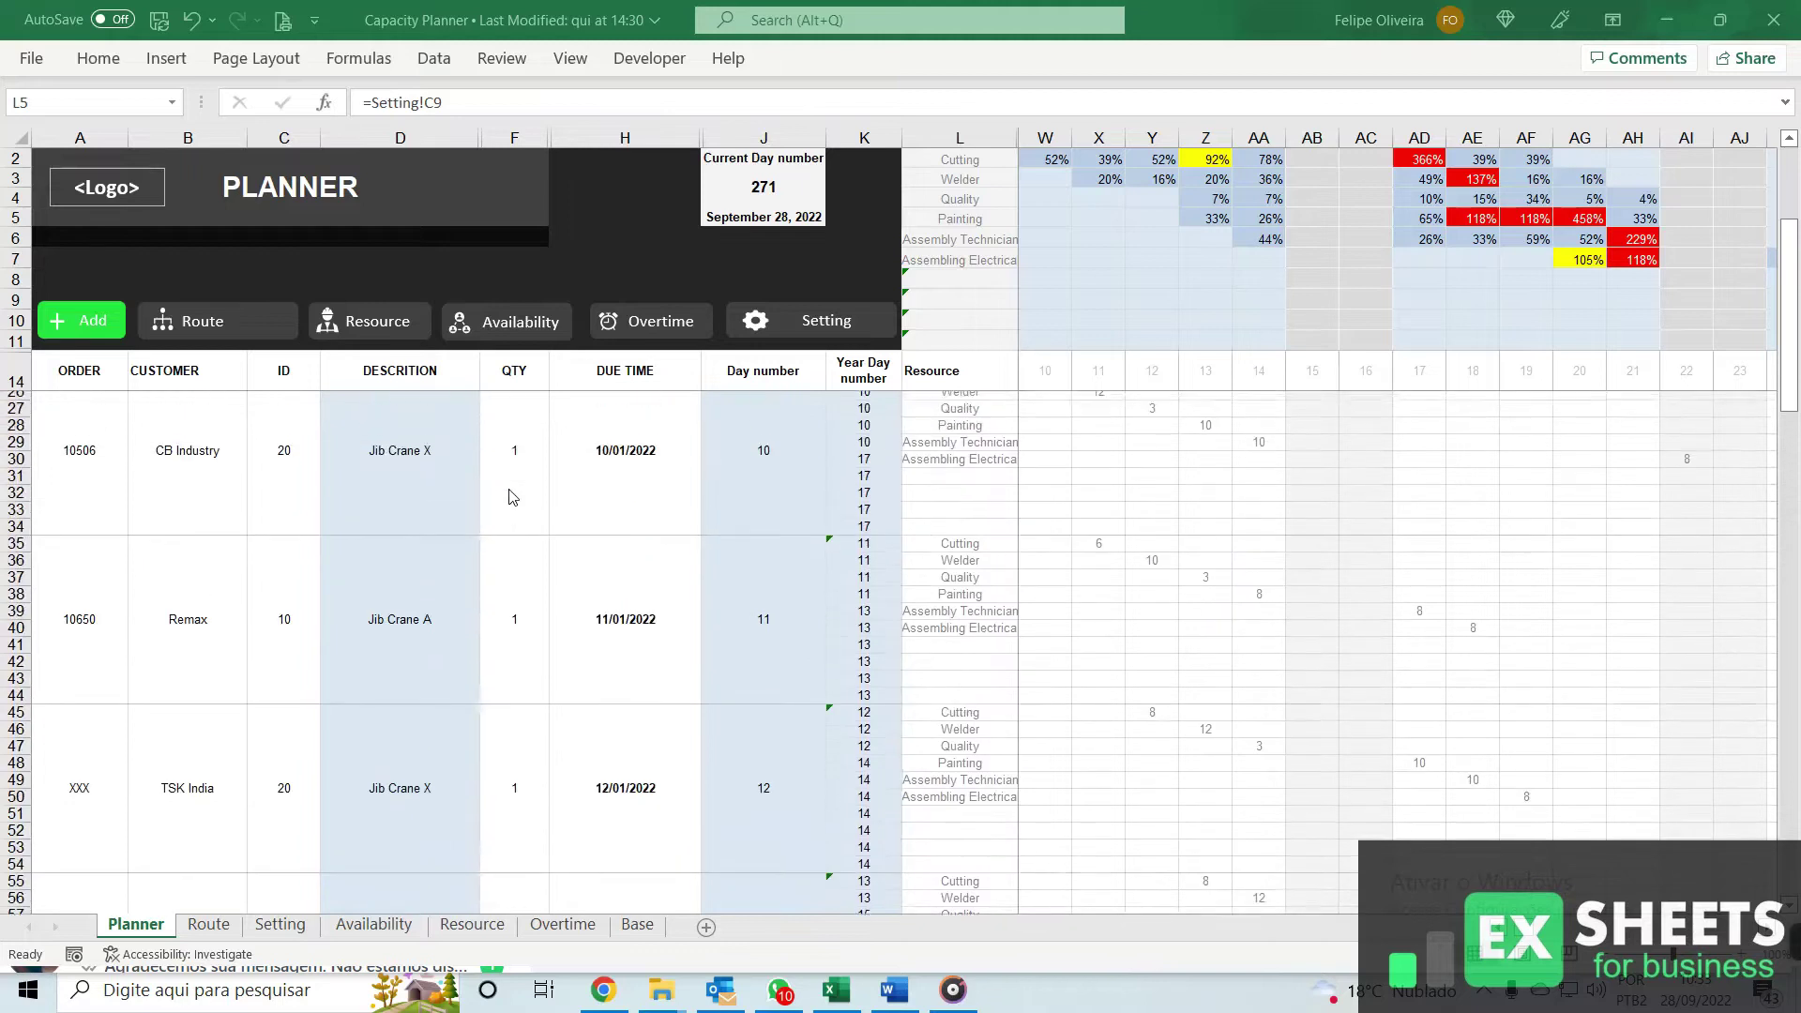
# - Scroll through the Planner's single order (order 10, 2 Jib Crane A) and its load heatmap
pyautogui.scroll(-5, 511, 499)
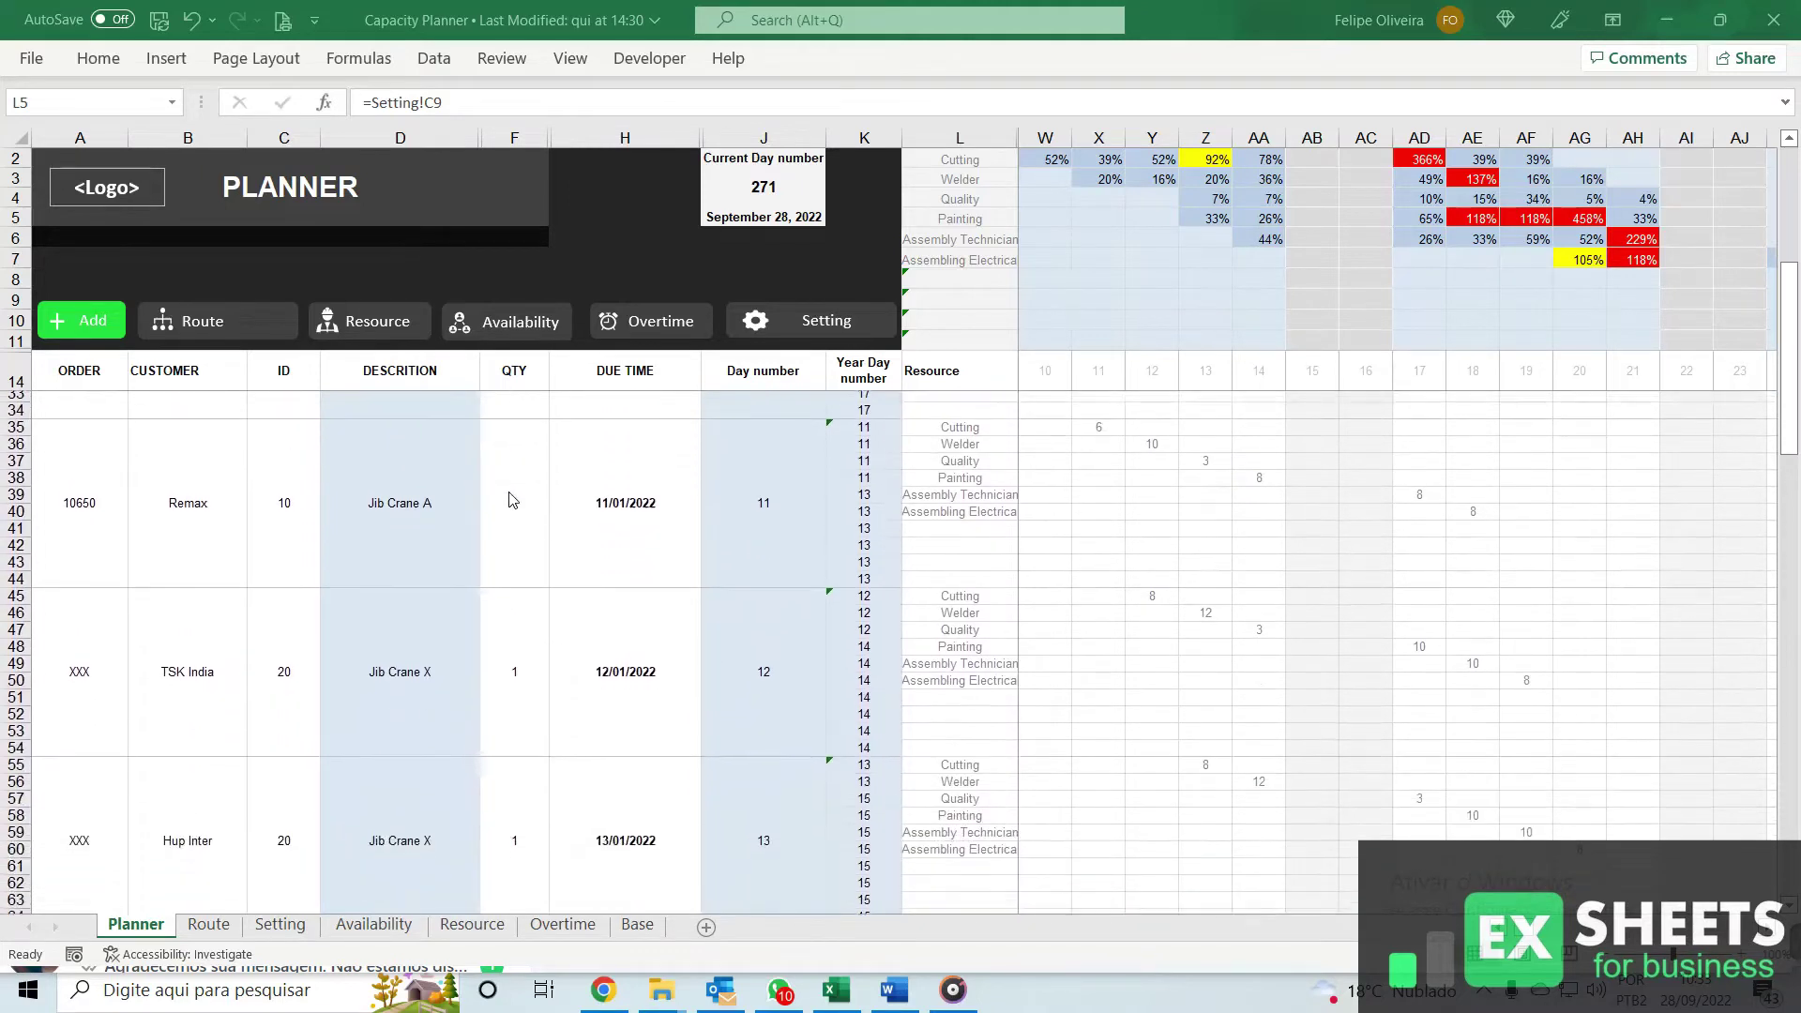
pyautogui.scroll(-1, 511, 499)
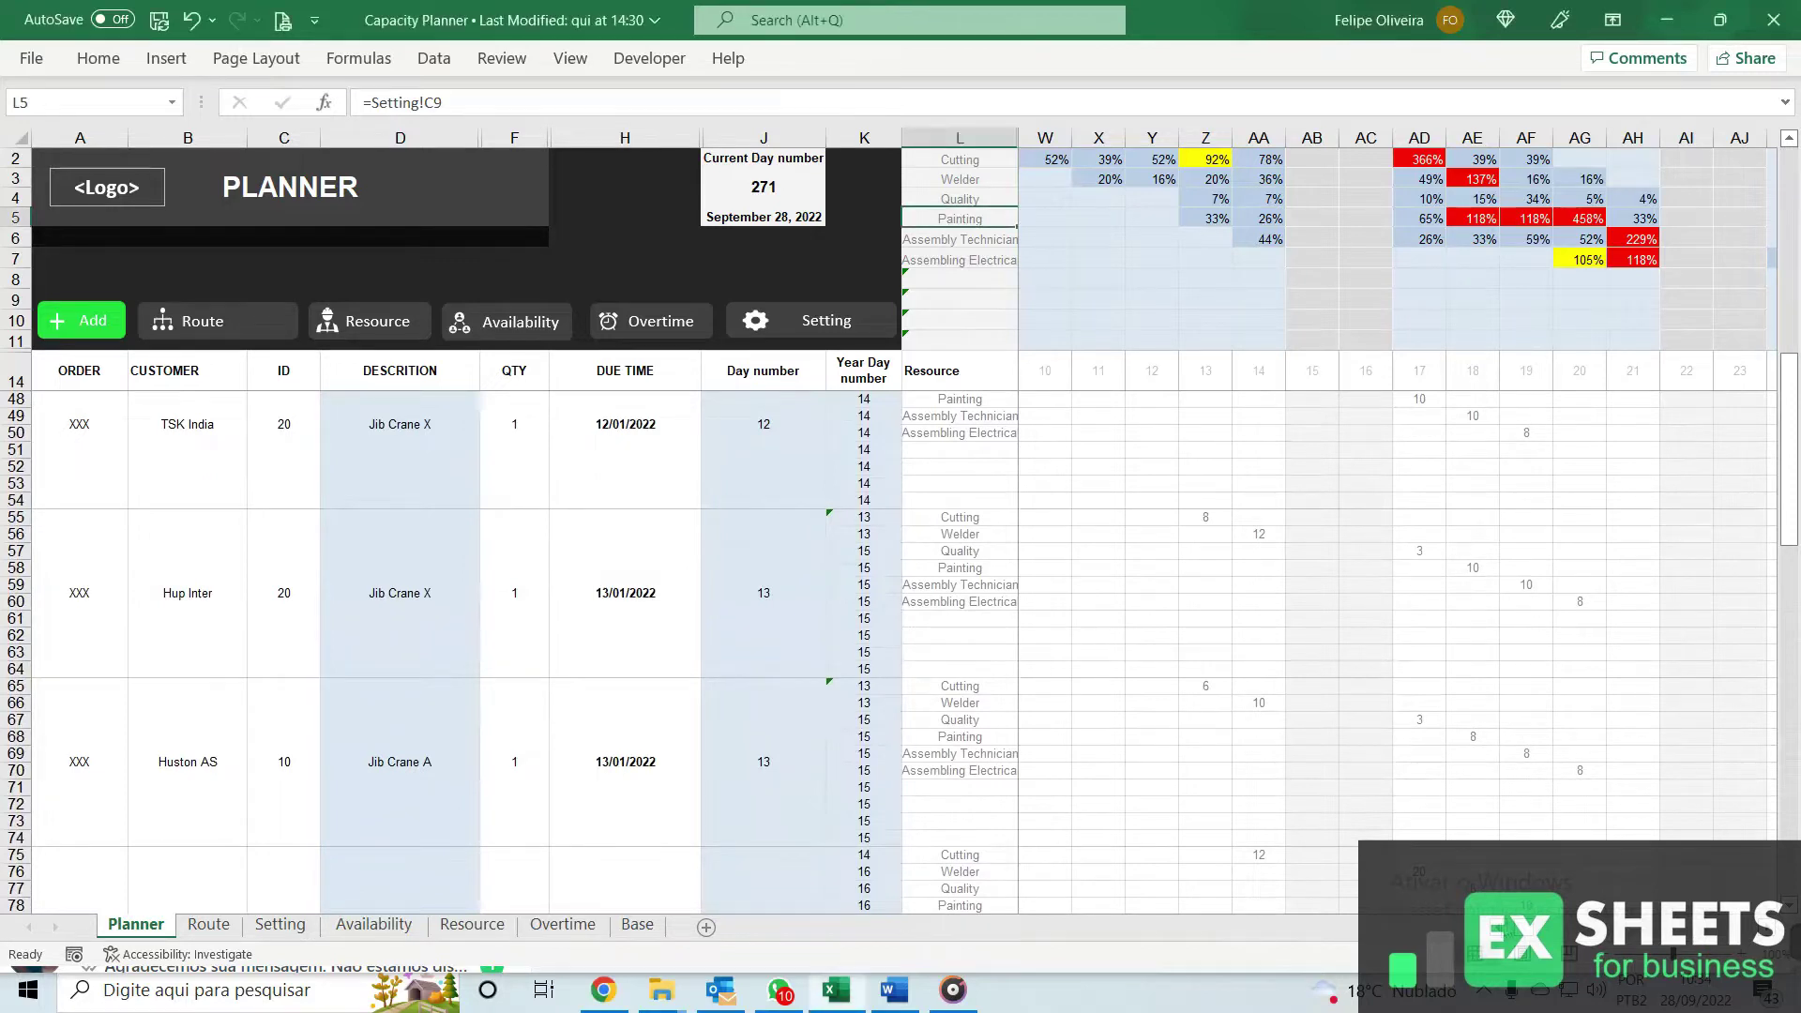
pyautogui.hscroll(-2, 1398, 526)
pyautogui.hscroll(-4, 1397, 525)
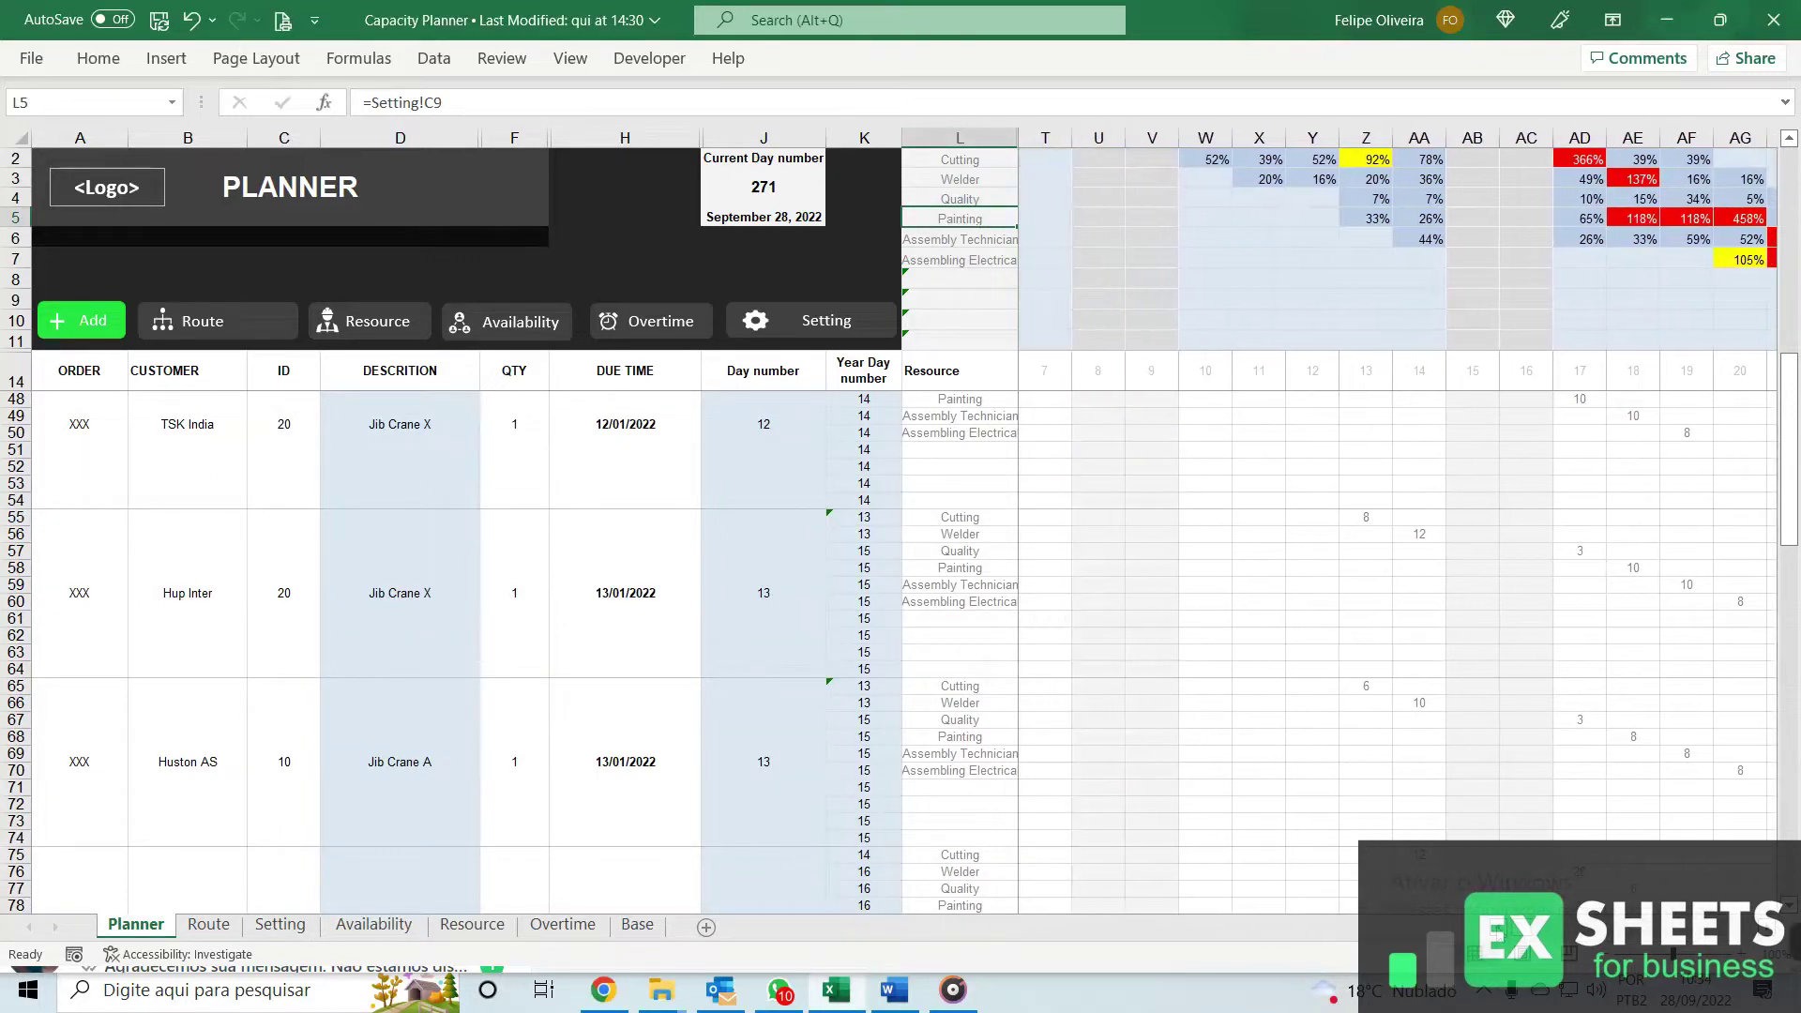
pyautogui.scroll(11, 870, 527)
pyautogui.hscroll(6, 871, 527)
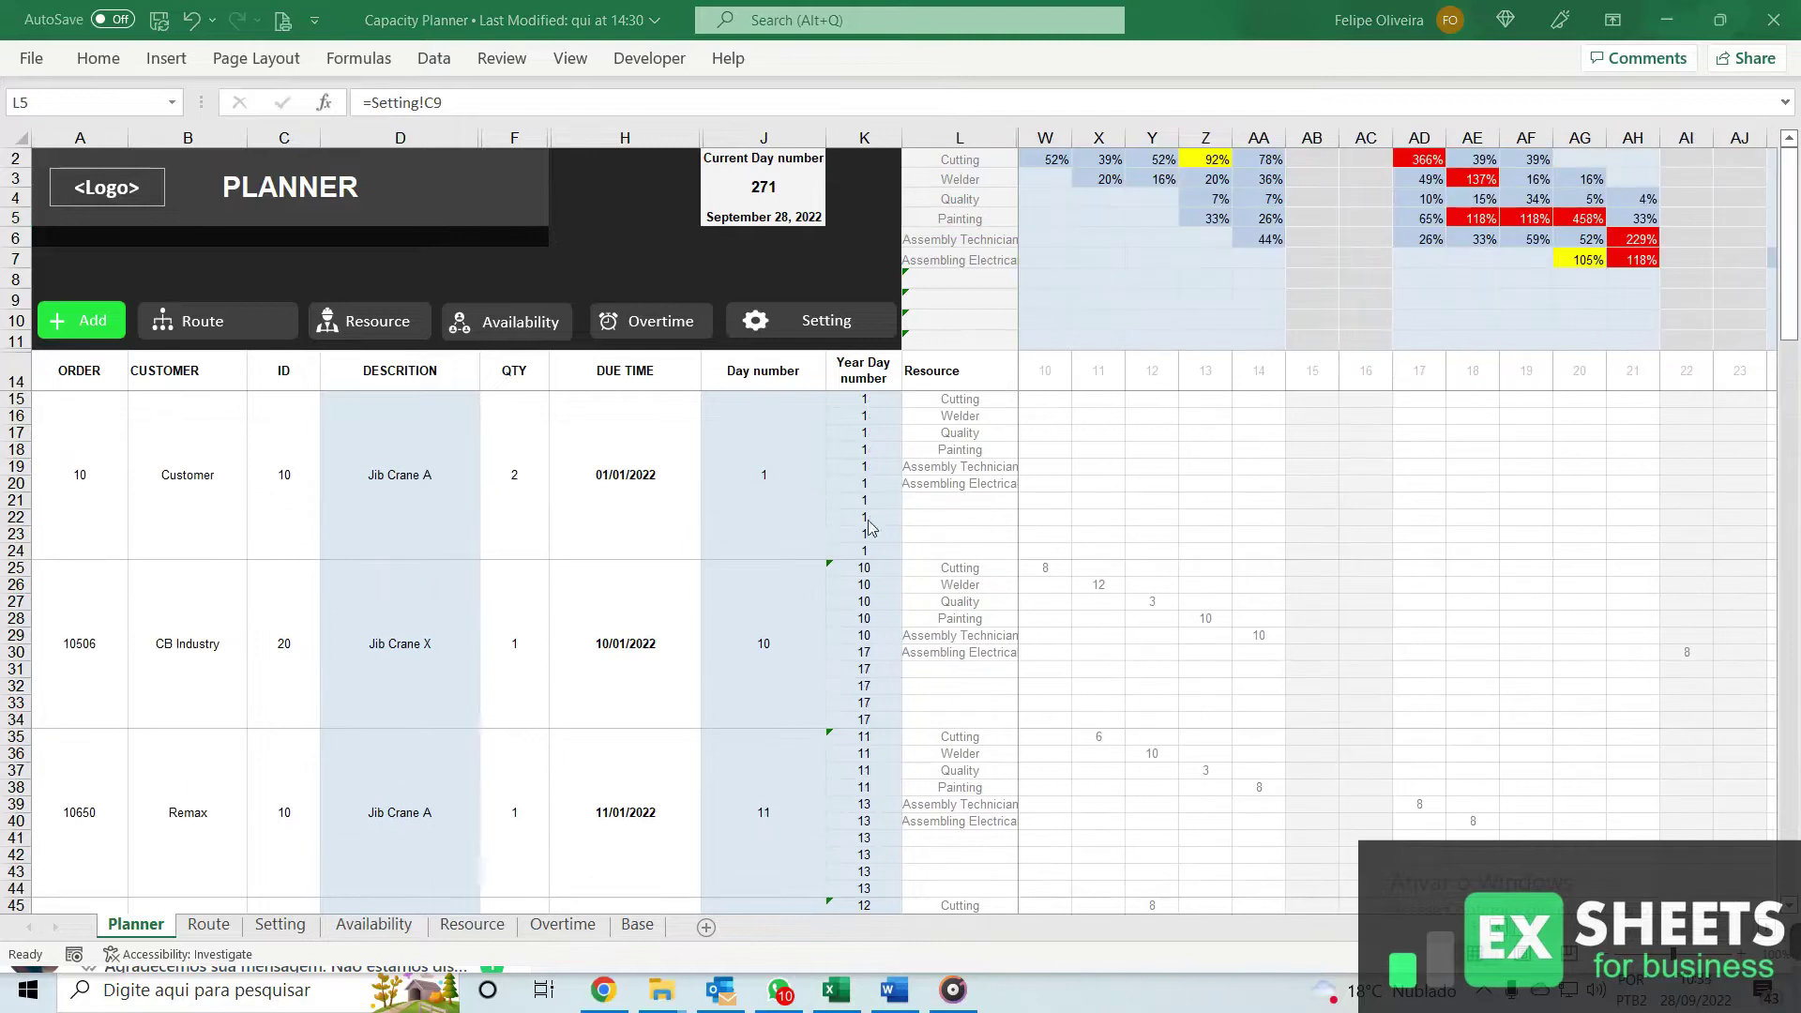
pyautogui.scroll(-5, 511, 495)
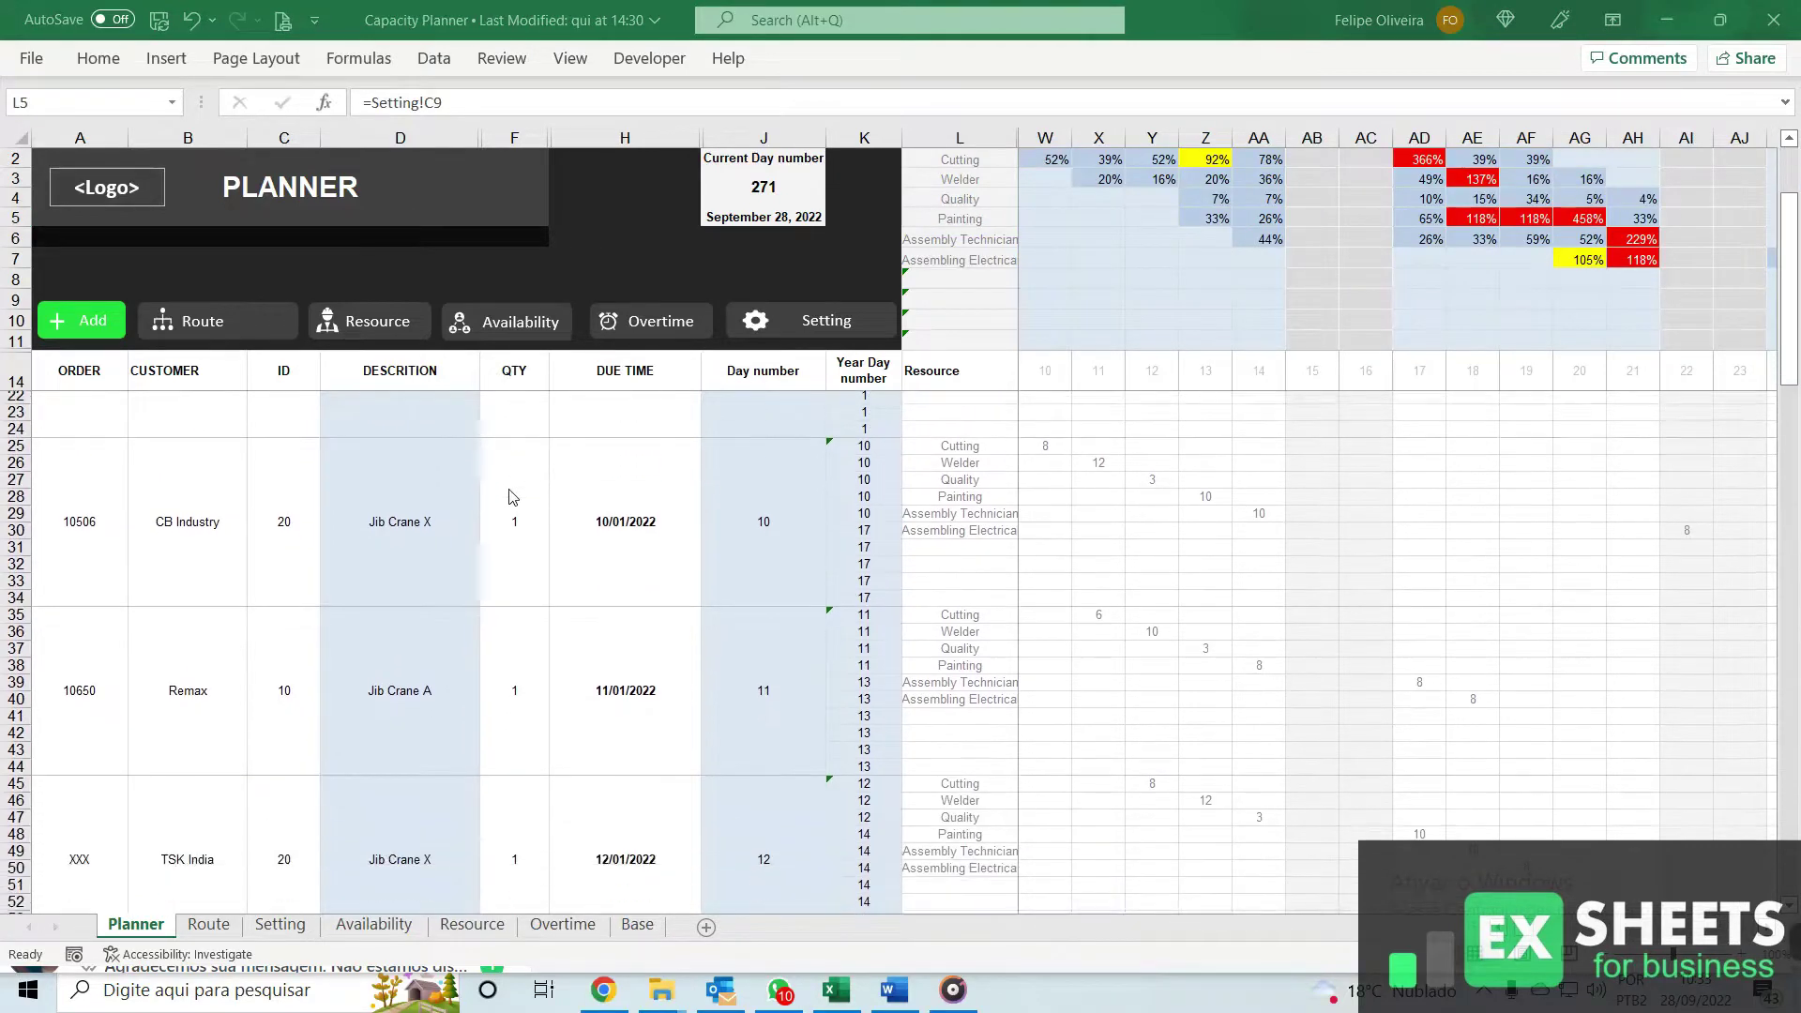
pyautogui.scroll(2, 511, 497)
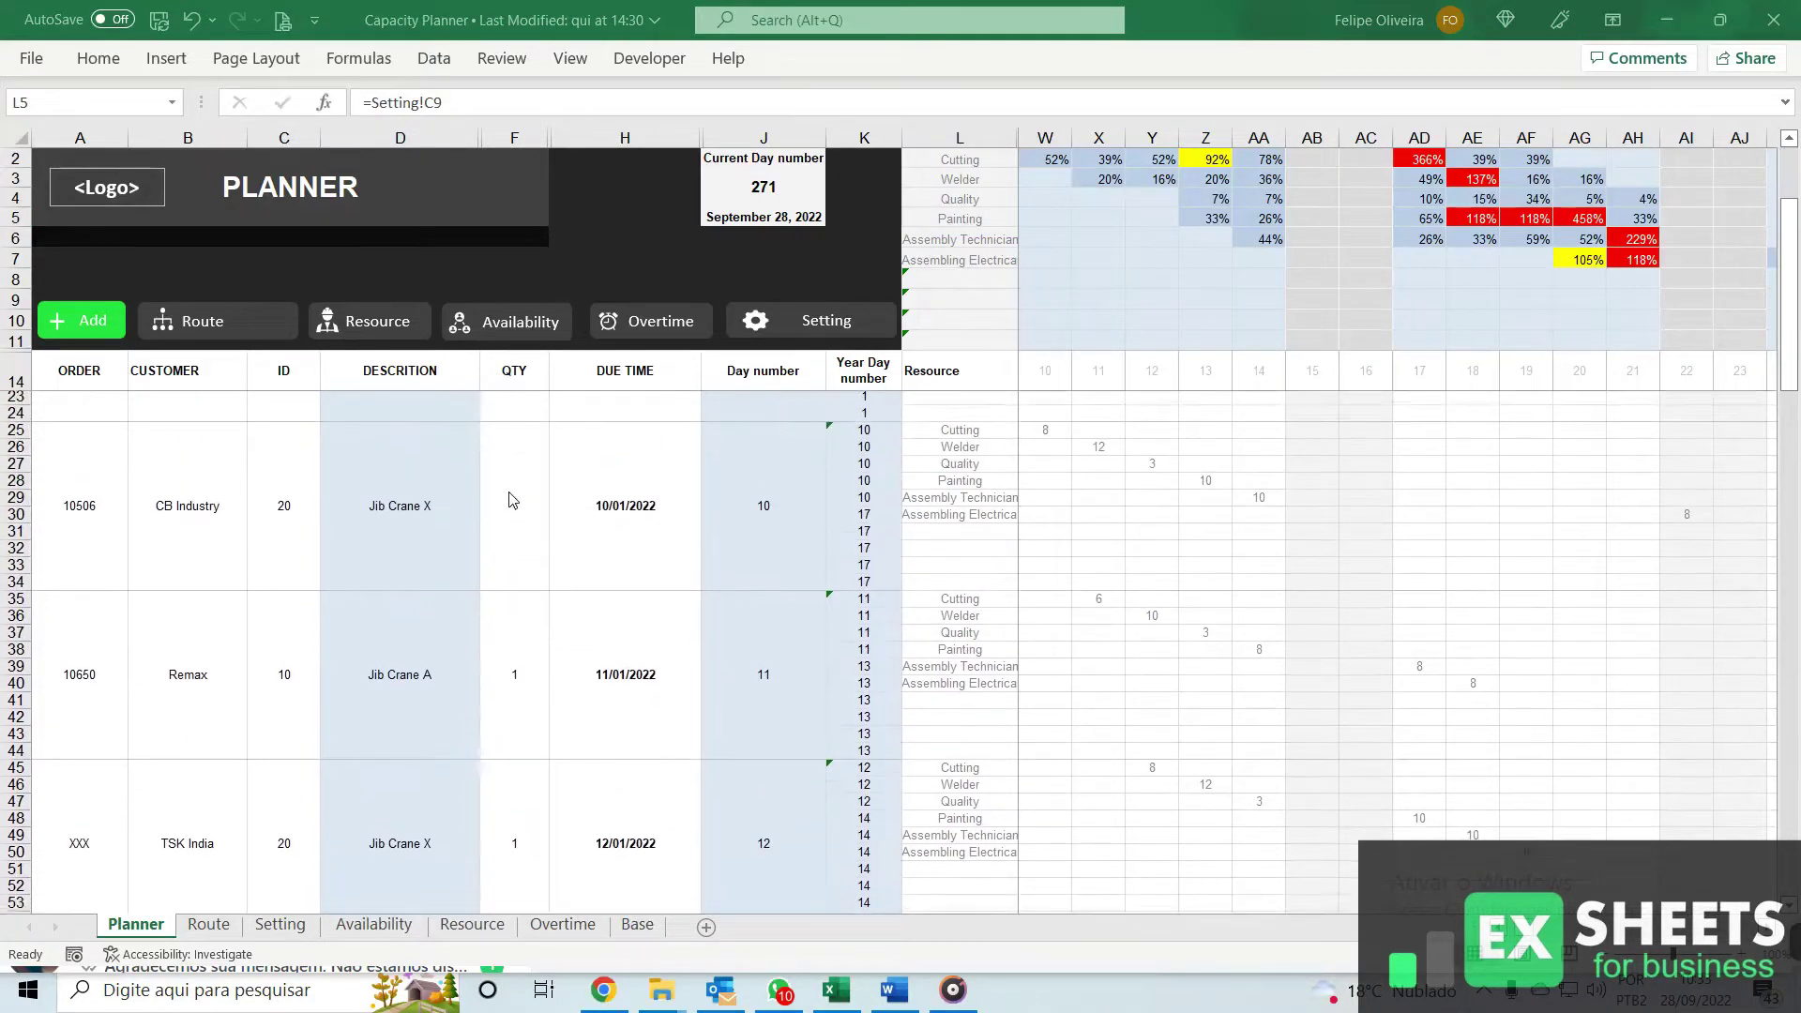
pyautogui.scroll(-2, 512, 500)
pyautogui.scroll(-5, 512, 499)
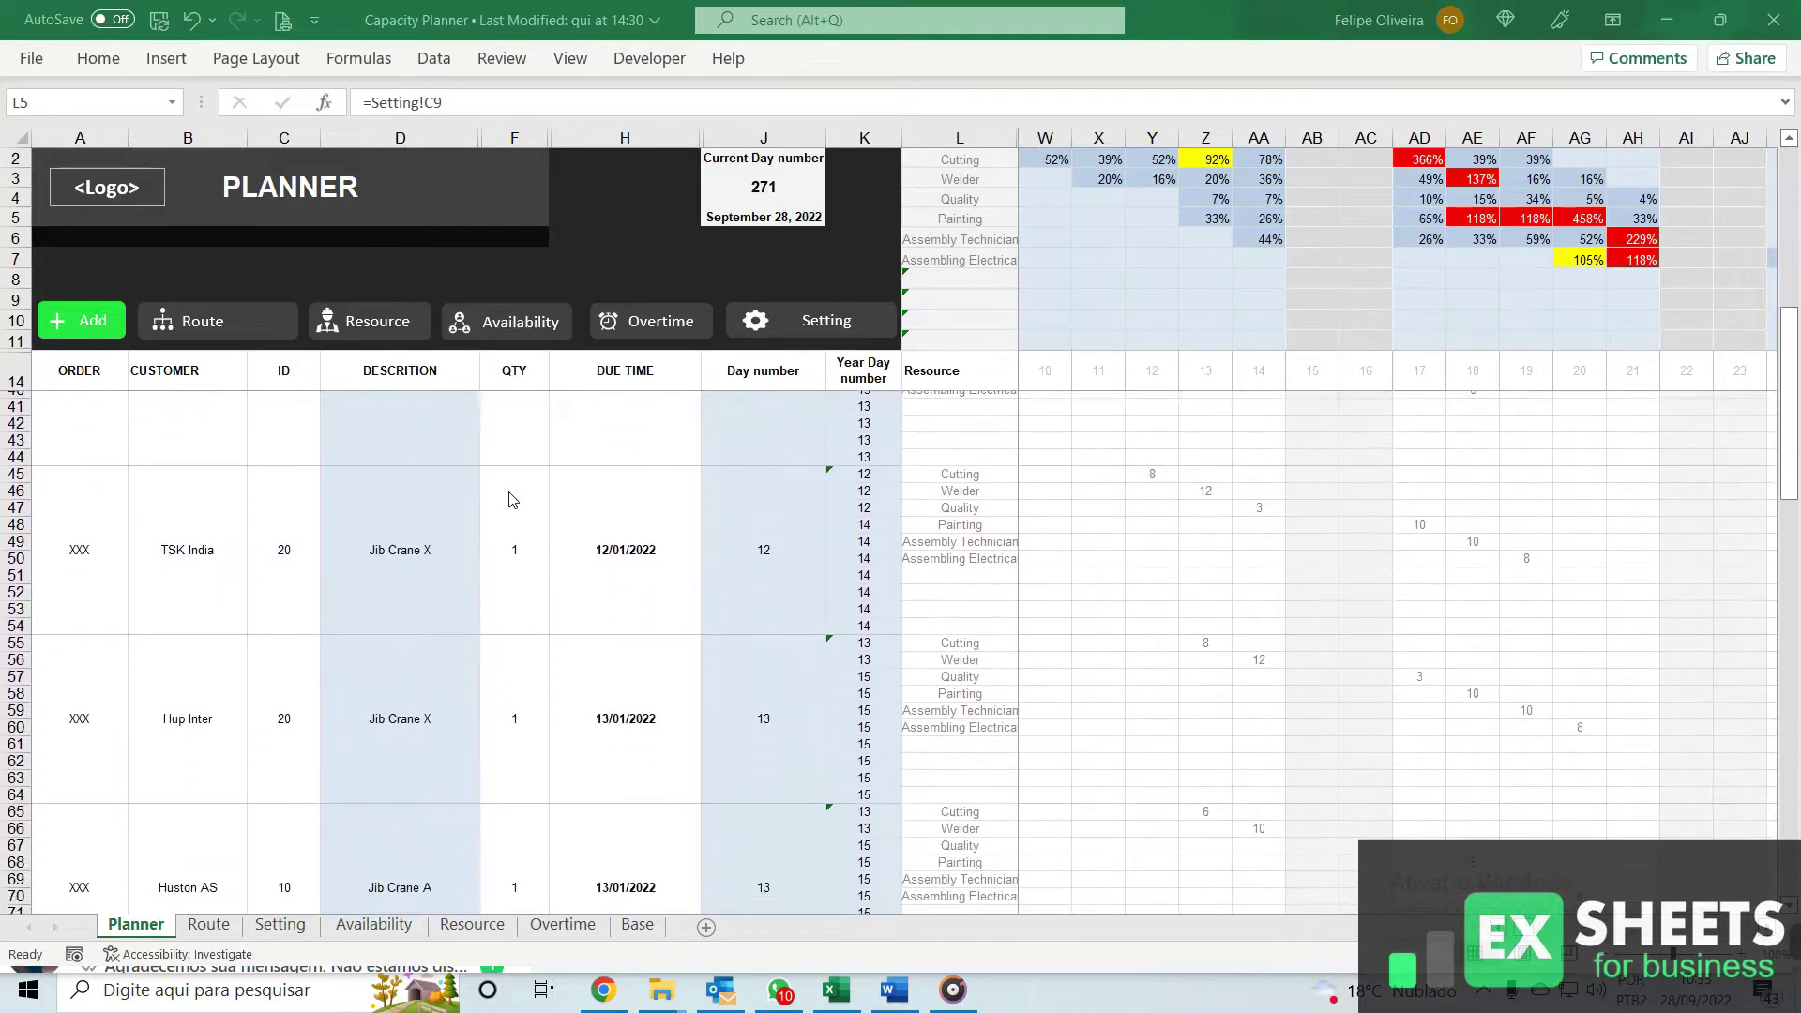
pyautogui.scroll(-2, 511, 499)
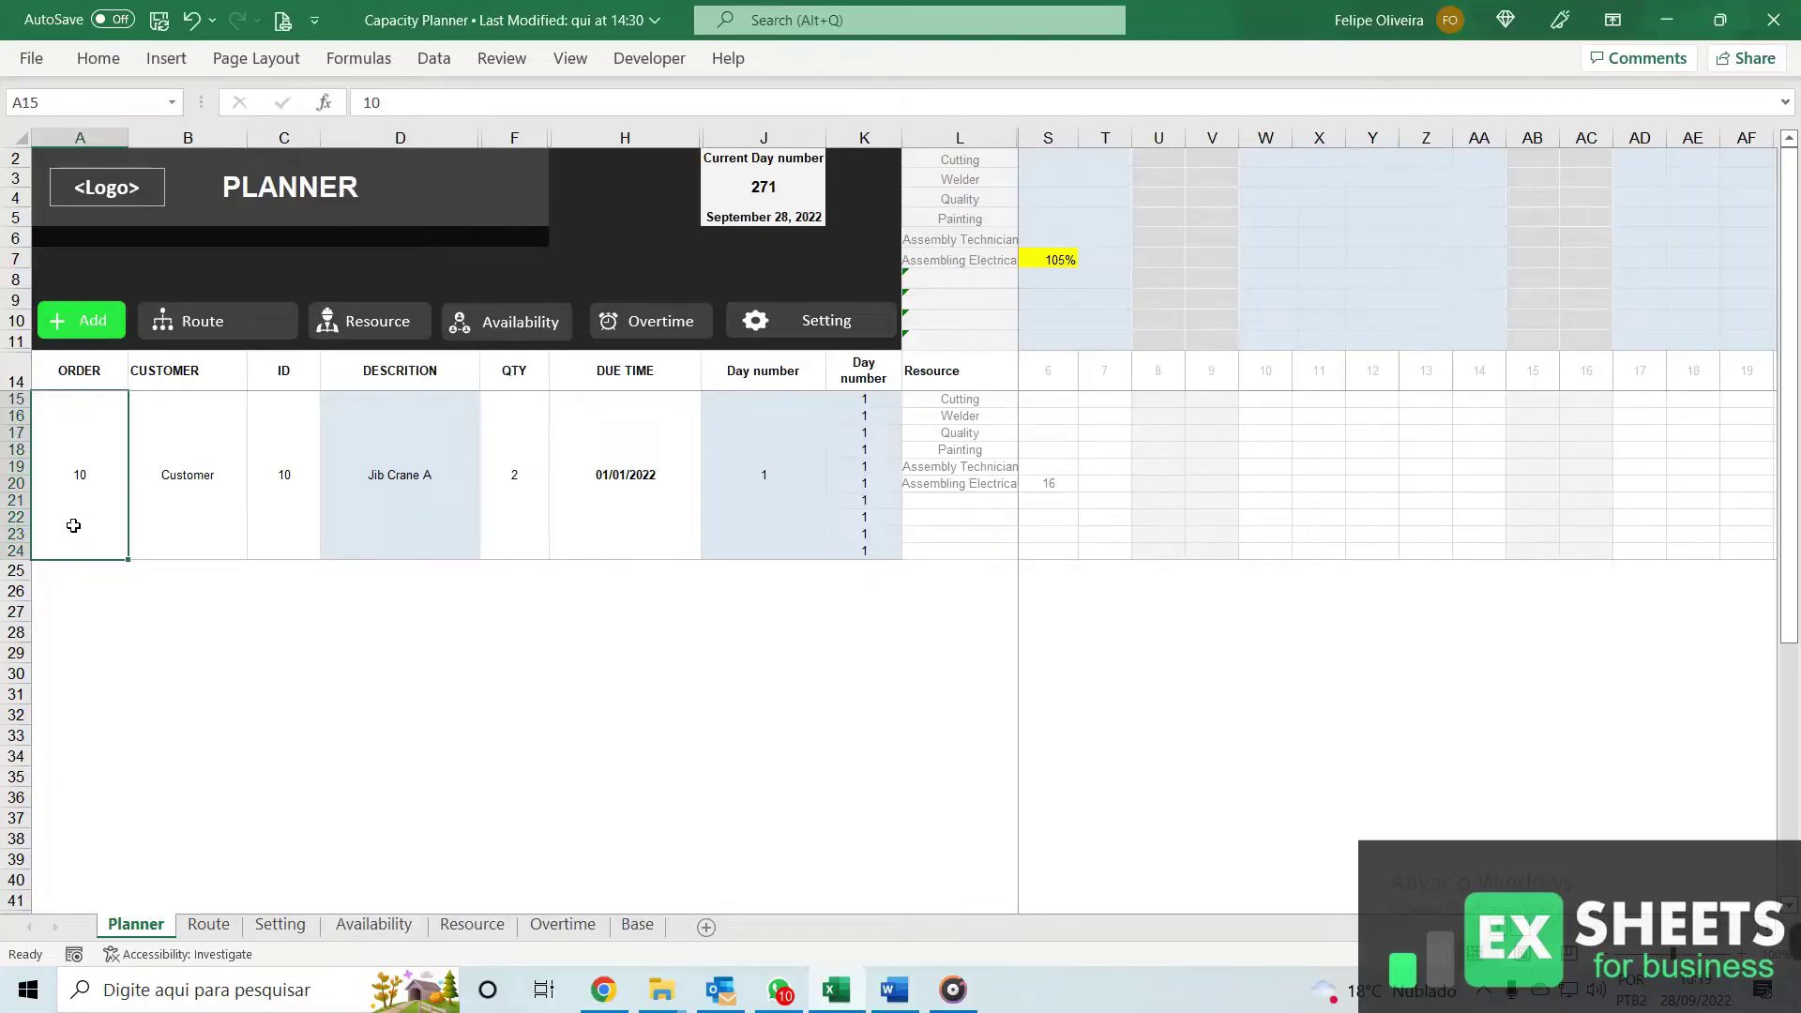
pyautogui.click(625, 475)
# - Open the Setting sheet and look over the six resources and empty slots 7–10
pyautogui.click(819, 330)
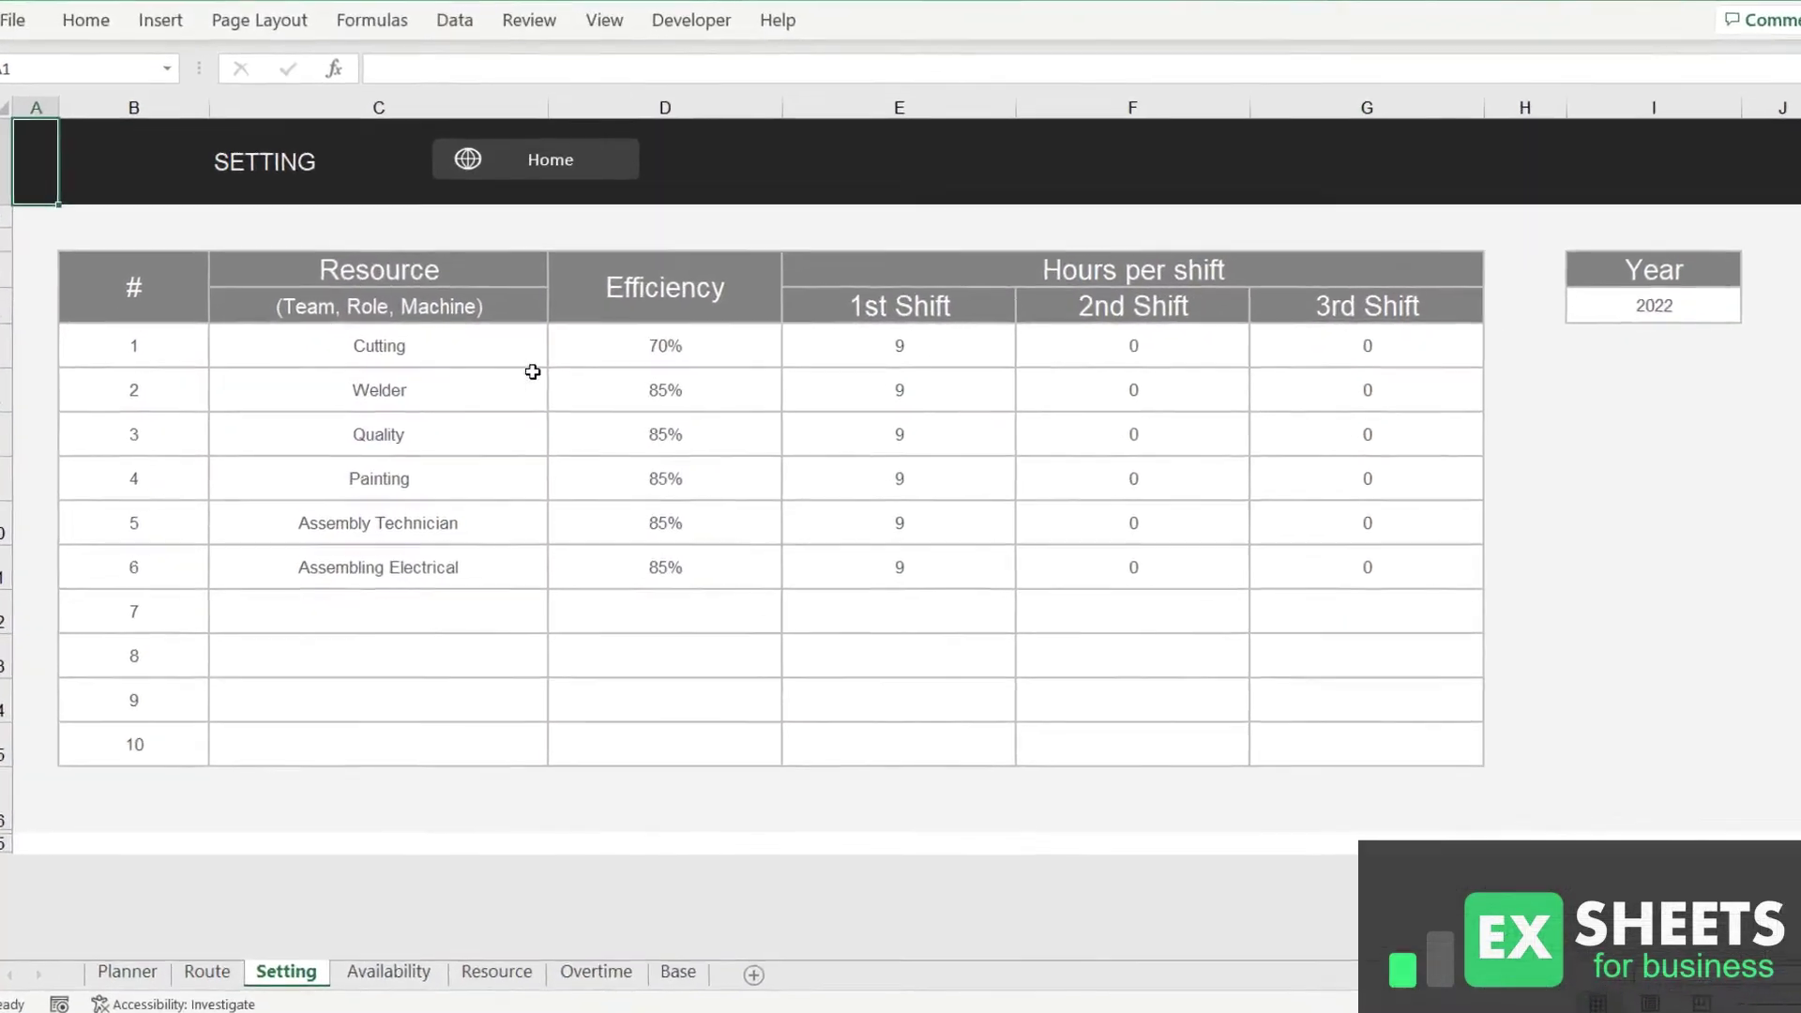
pyautogui.click(506, 345)
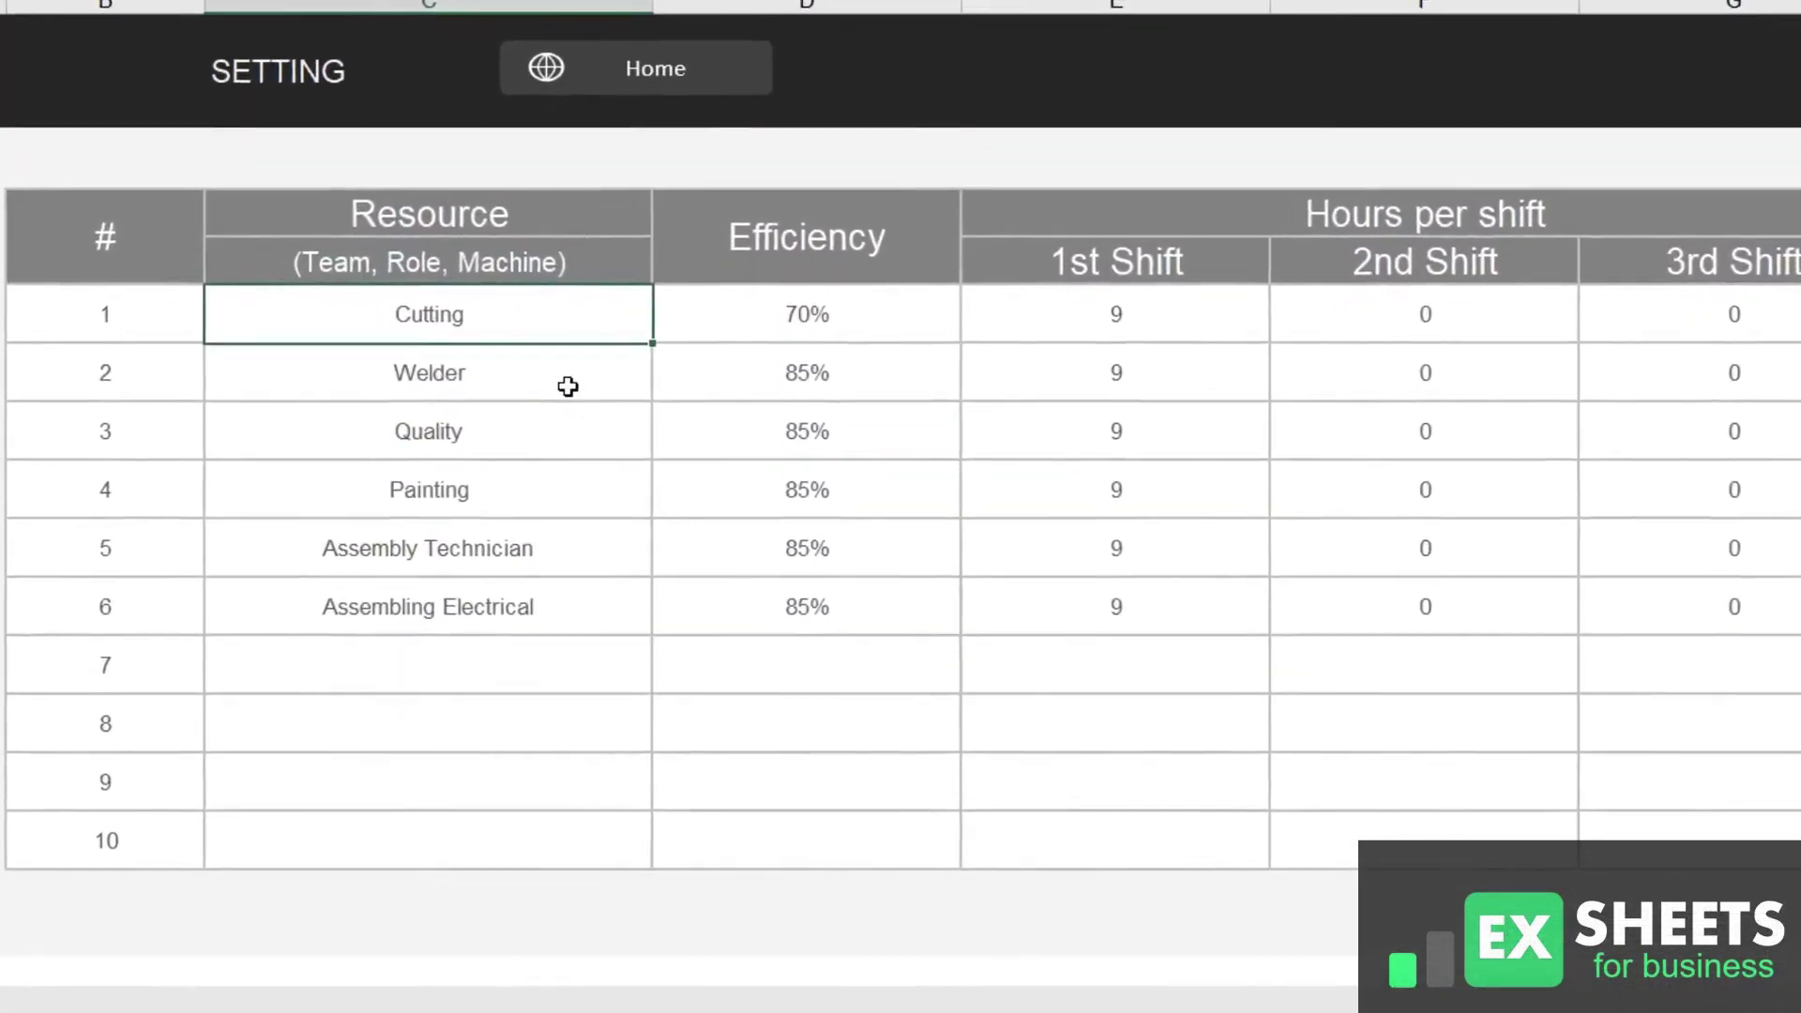
pyautogui.click(528, 383)
pyautogui.click(526, 436)
pyautogui.click(571, 502)
pyautogui.click(554, 561)
pyautogui.click(563, 610)
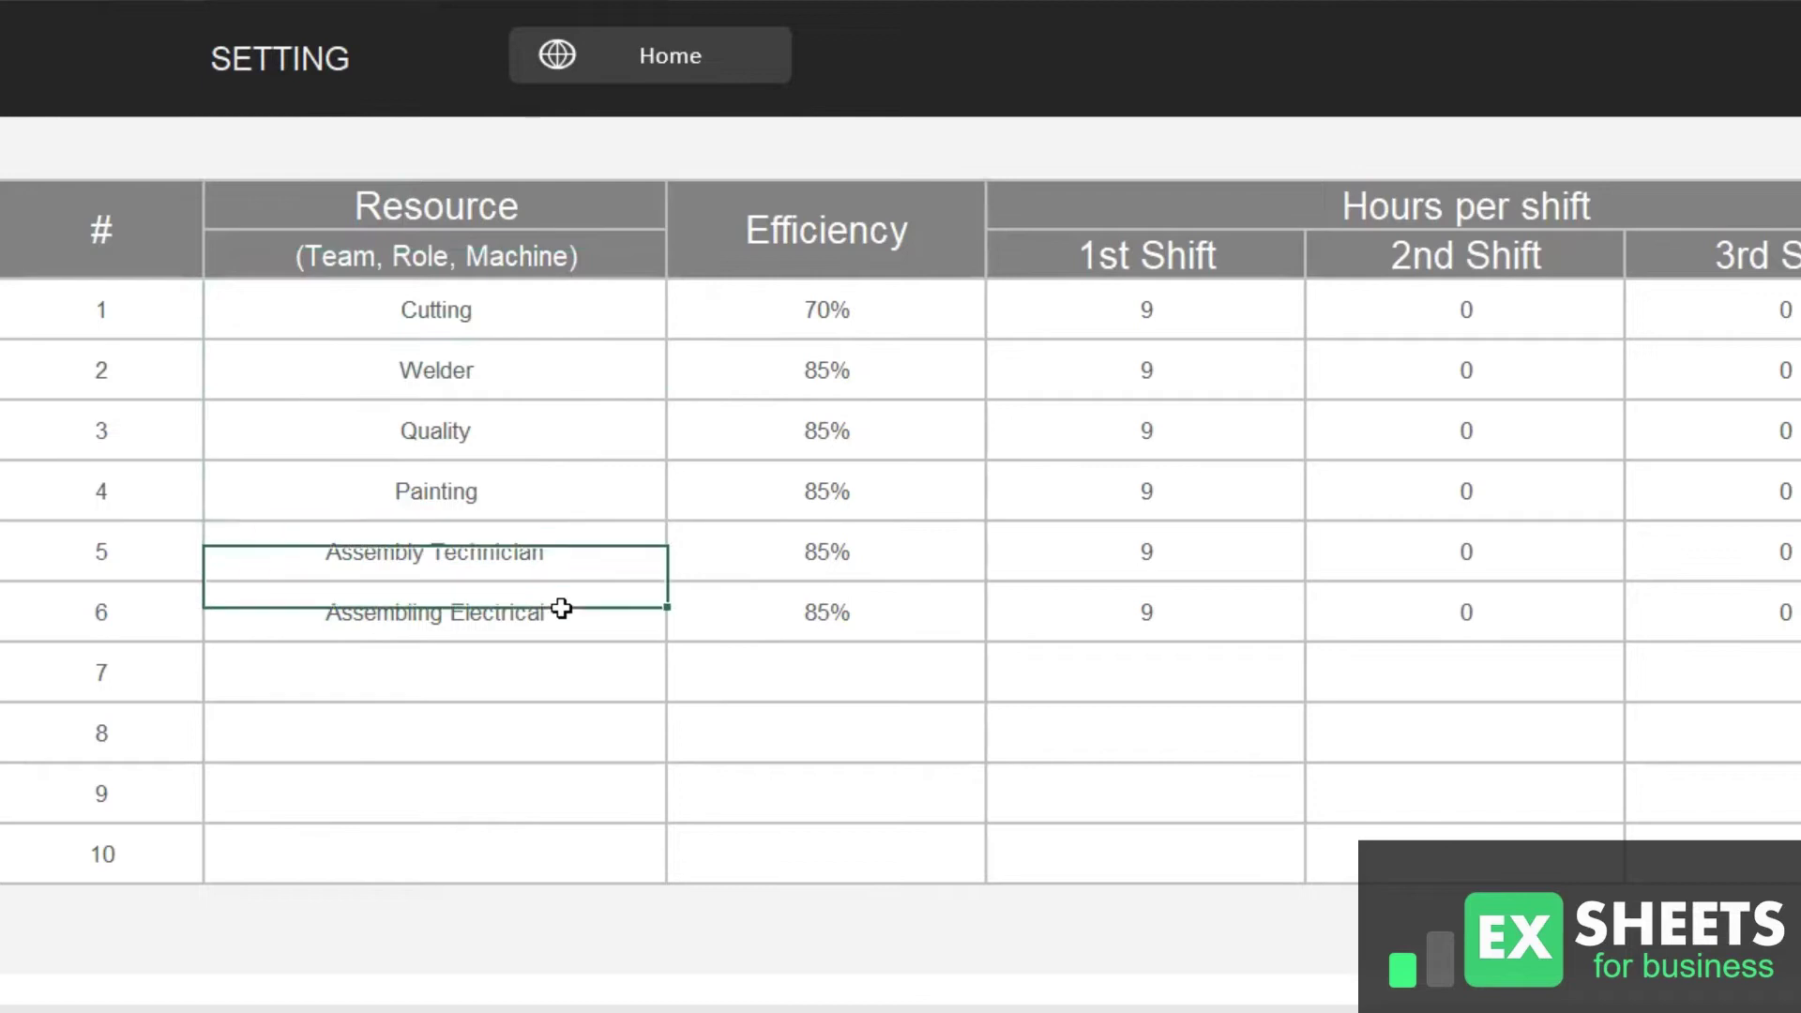
pyautogui.click(566, 662)
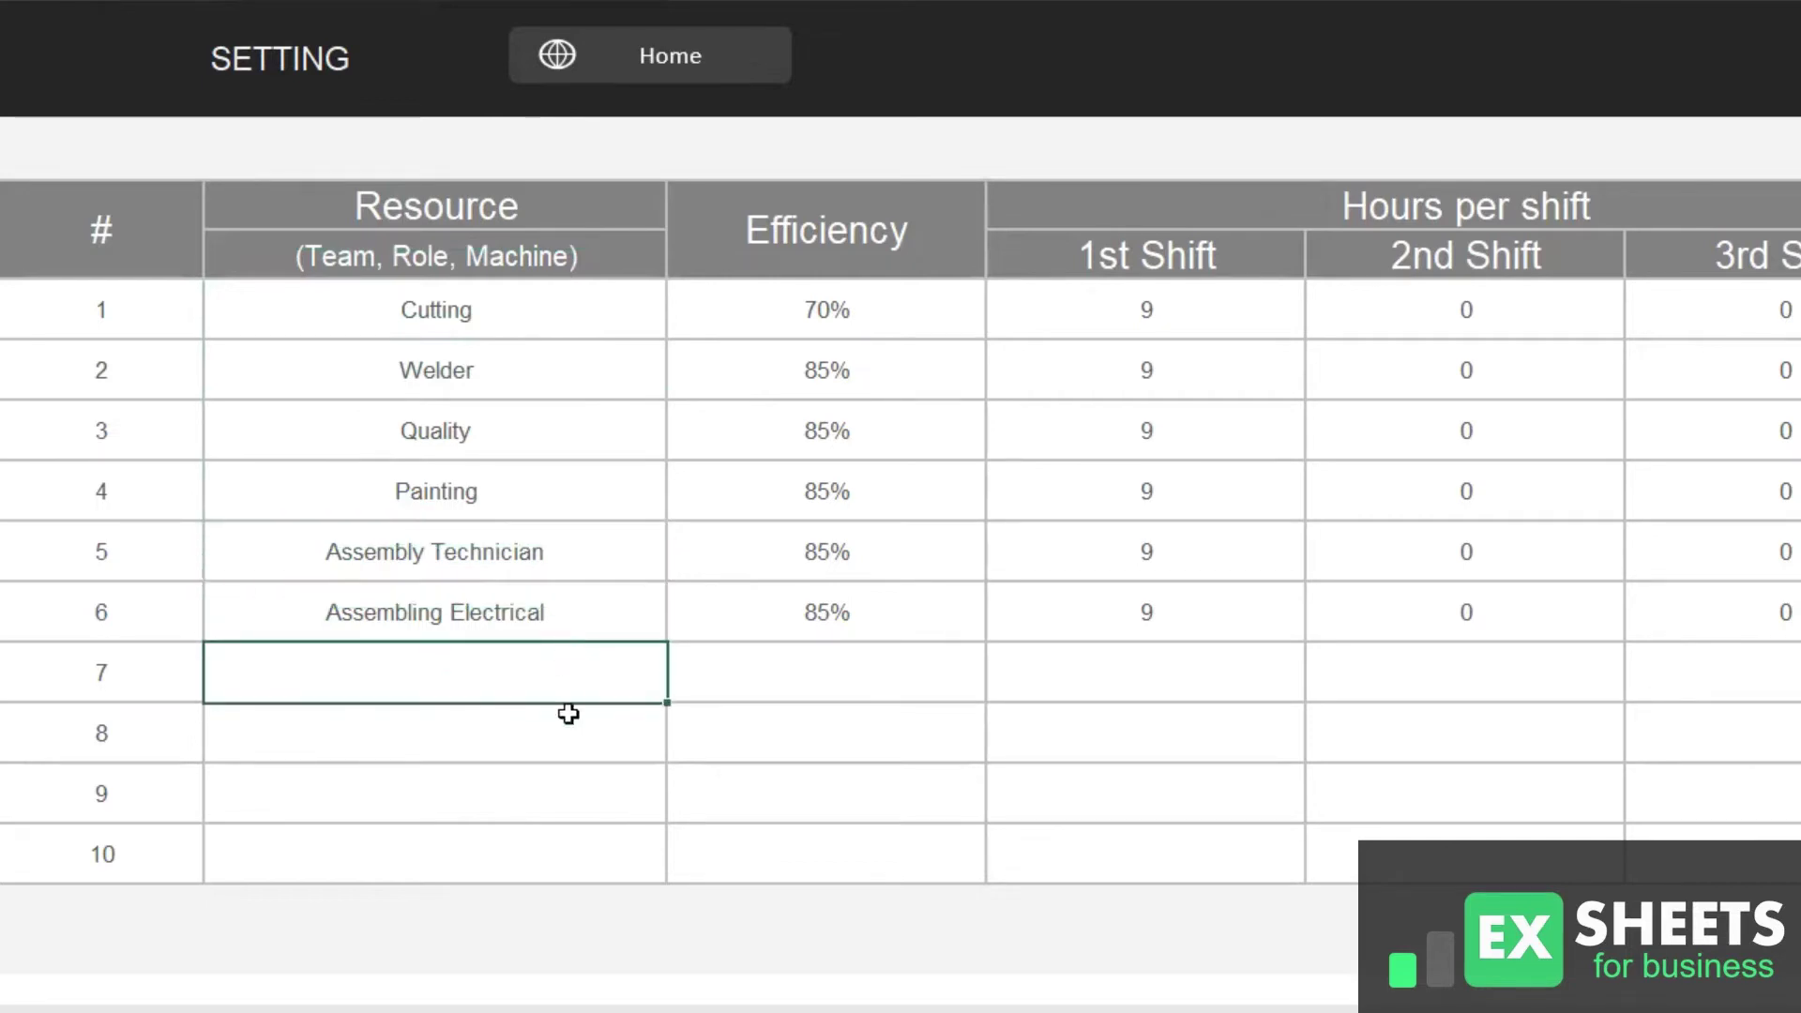
pyautogui.click(577, 736)
pyautogui.click(579, 793)
pyautogui.click(581, 846)
# - Change Cutting's efficiency from 70% to 85%
pyautogui.click(619, 312)
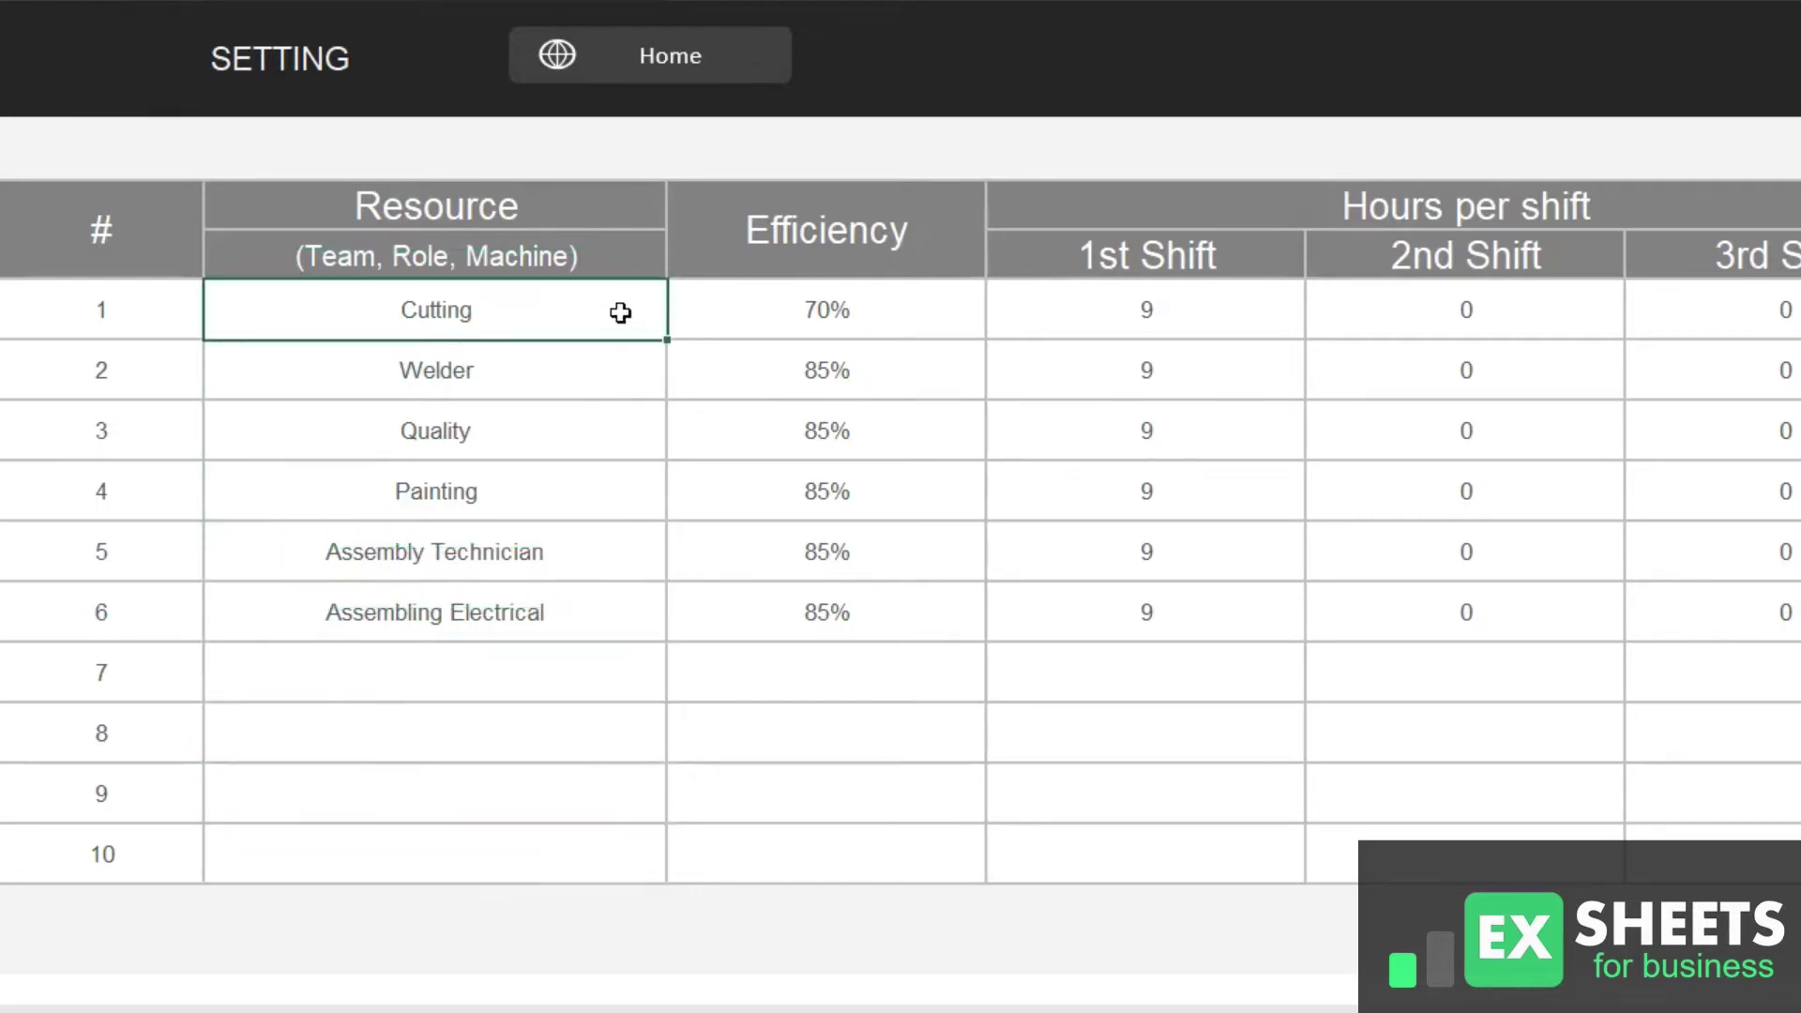
pyautogui.click(767, 312)
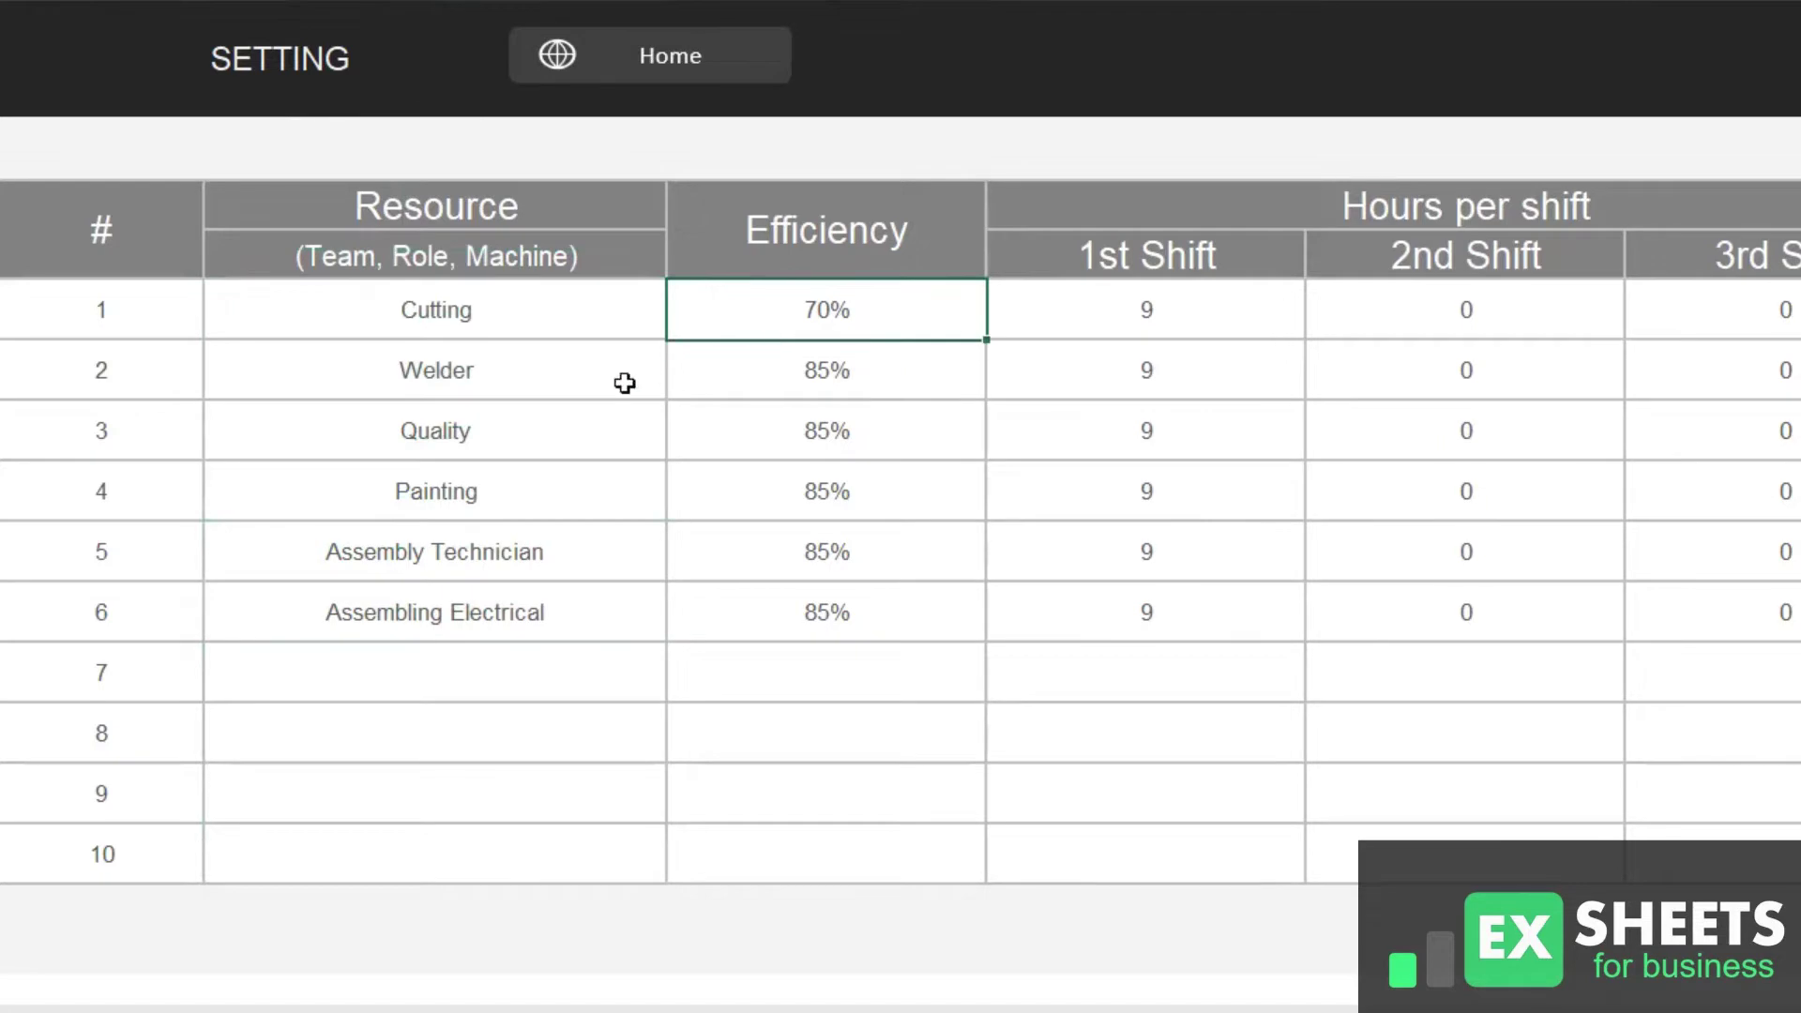
pyautogui.click(591, 488)
pyautogui.click(462, 544)
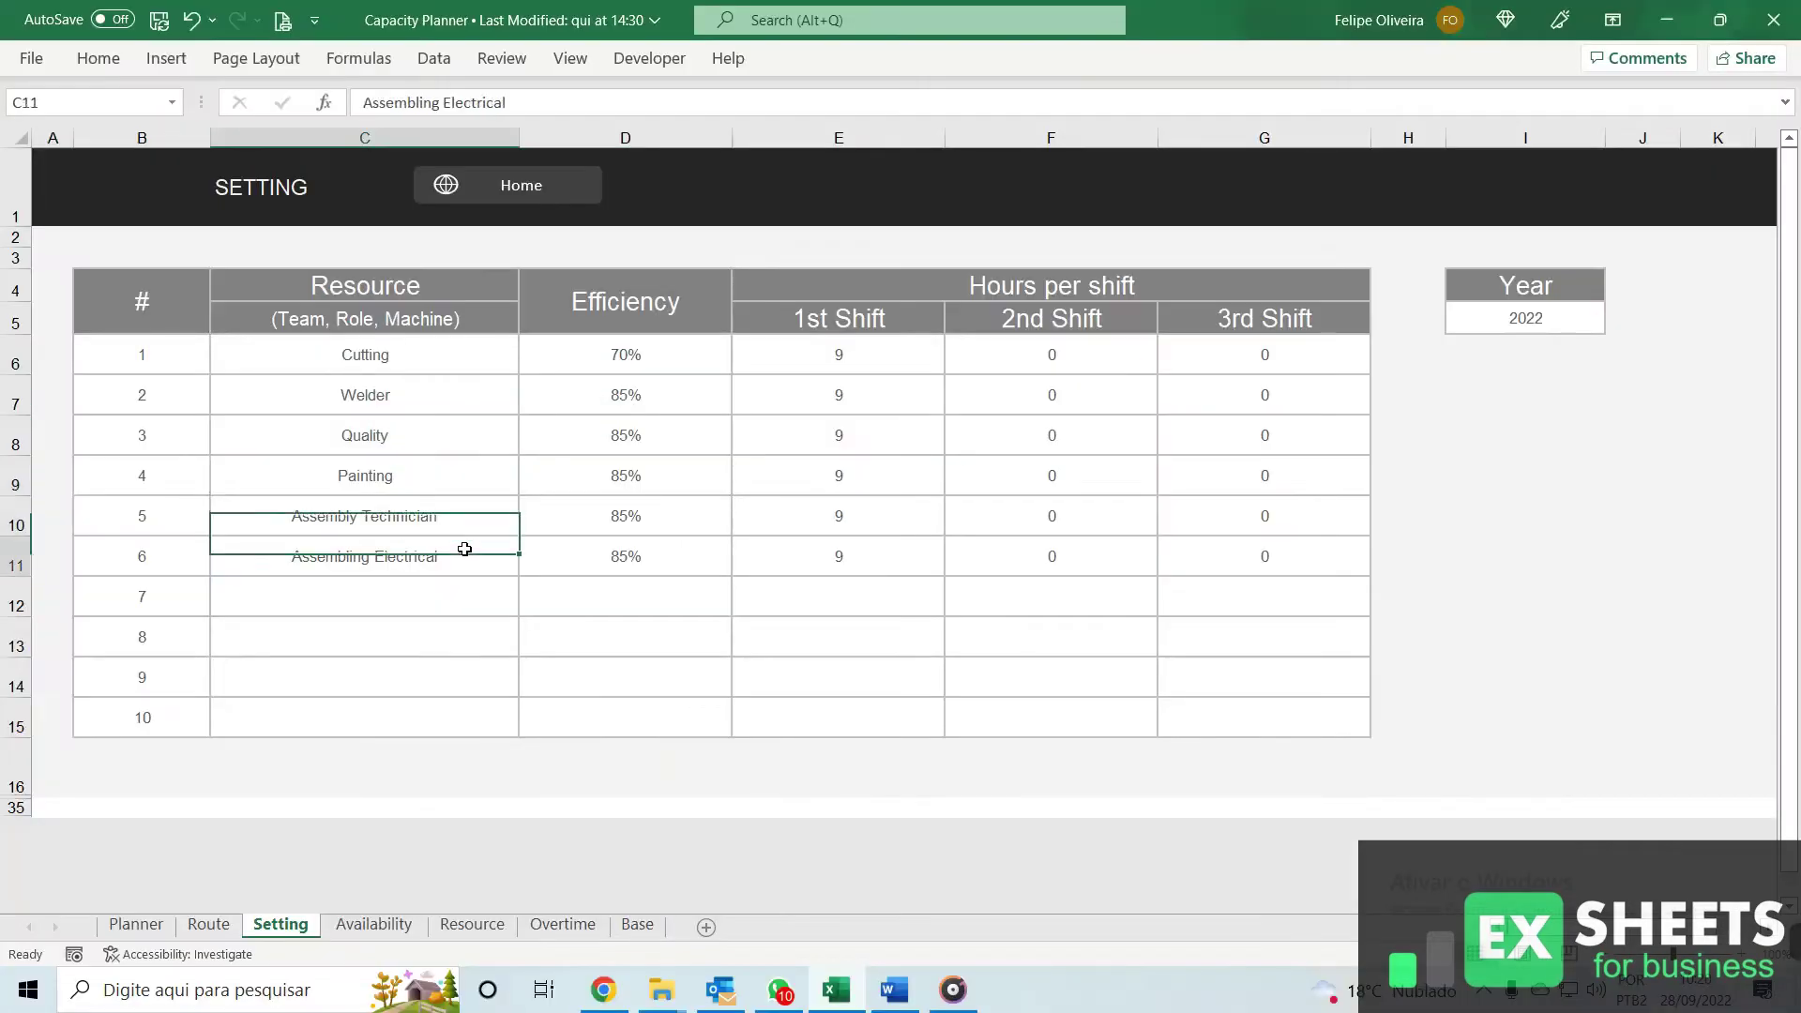
pyautogui.click(671, 355)
pyautogui.write('85')
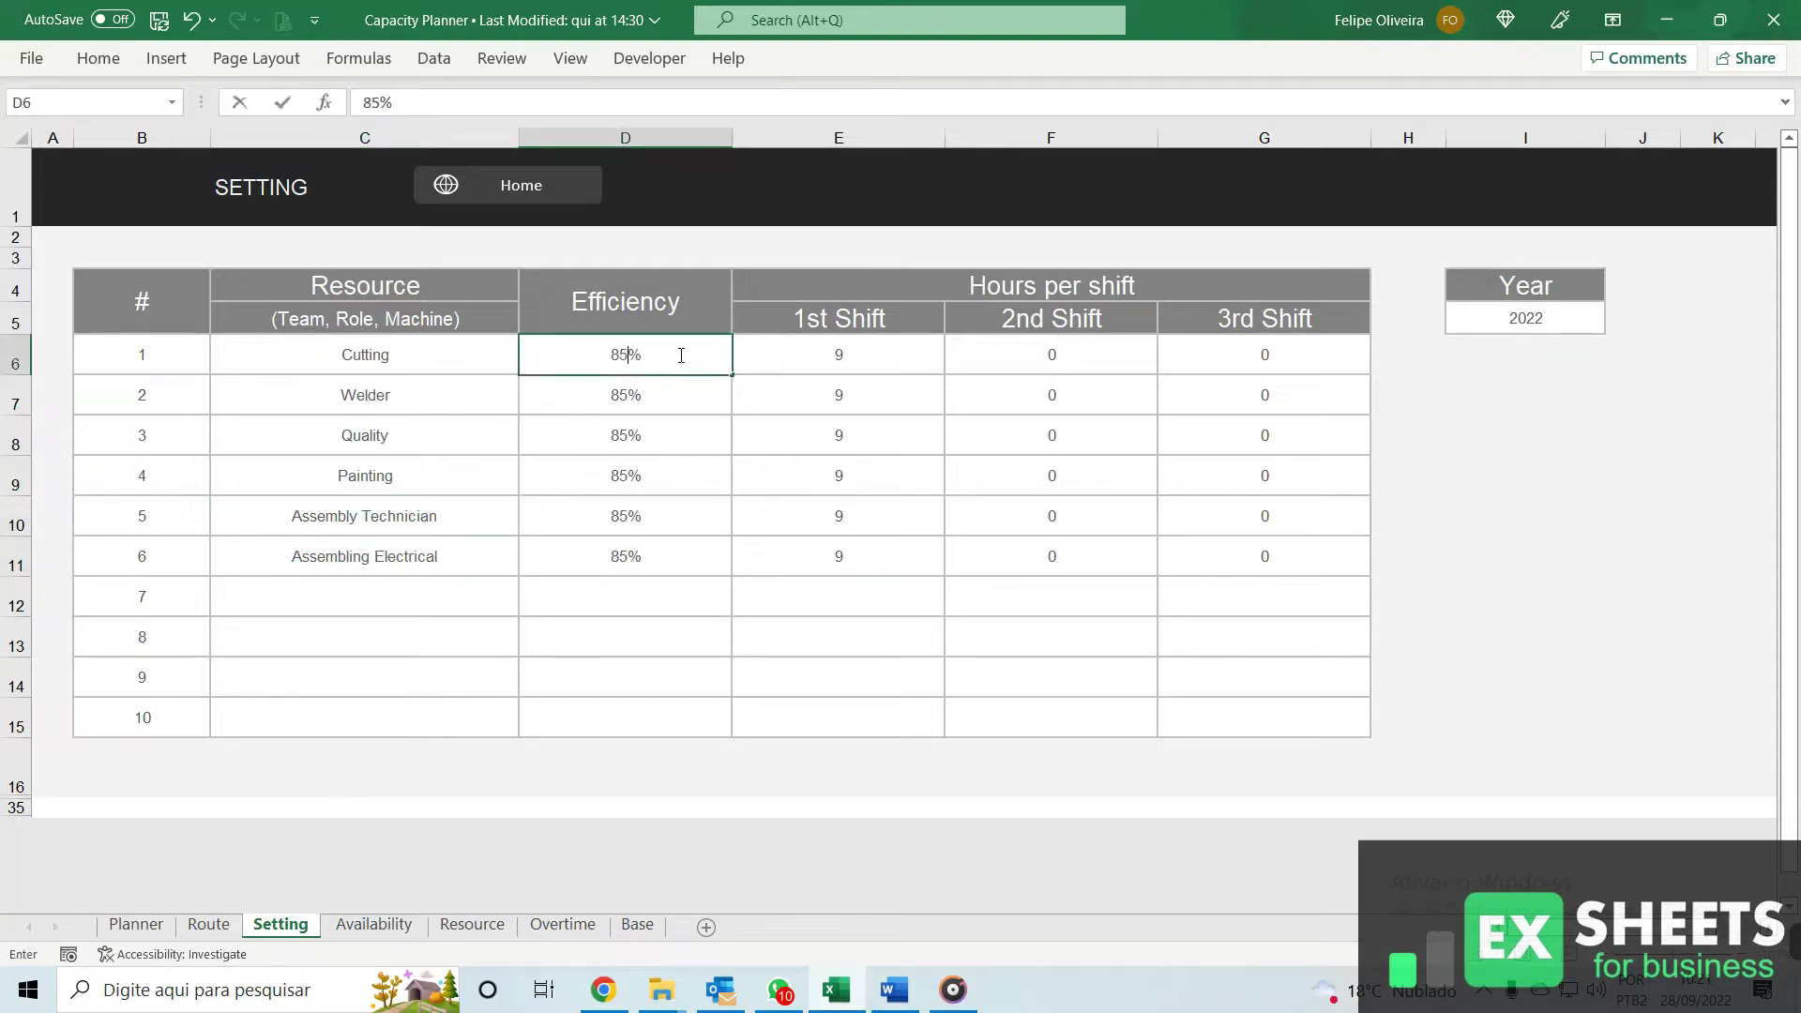
pyautogui.press('Return')
# - Check that all six resources' efficiencies now read 85%
pyautogui.click(688, 359)
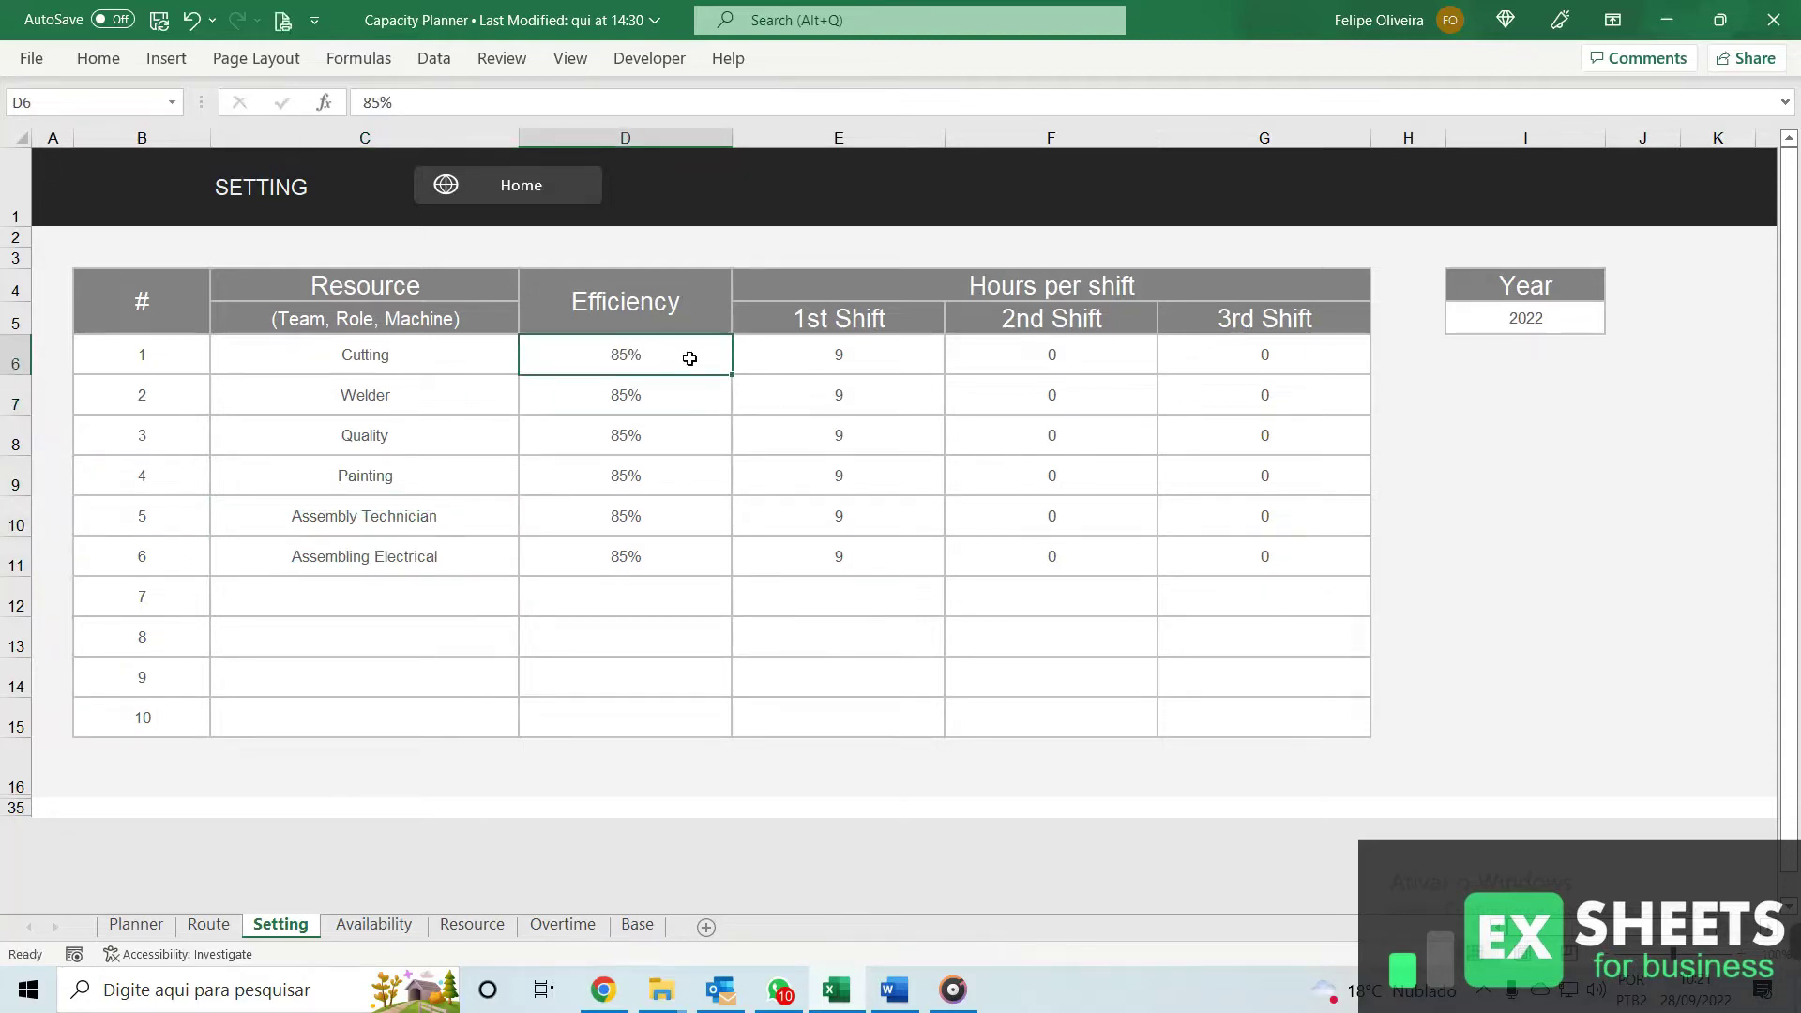
pyautogui.click(677, 387)
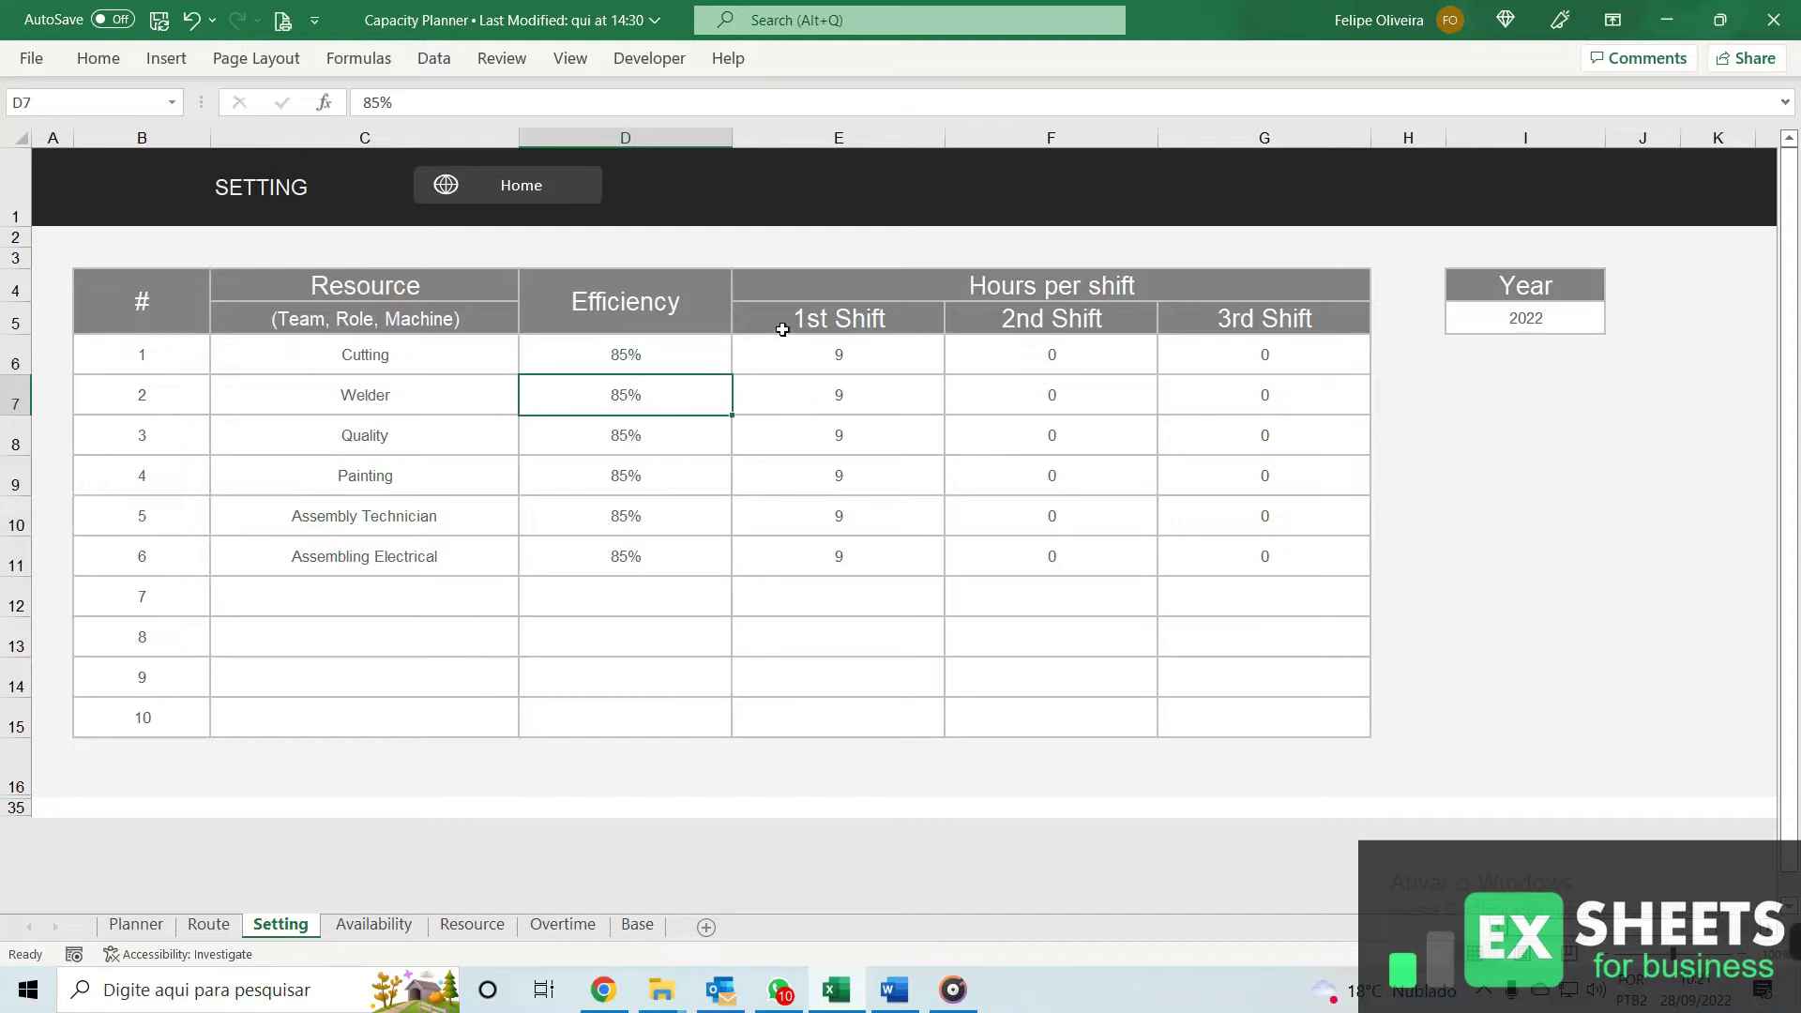
pyautogui.click(657, 446)
pyautogui.click(663, 478)
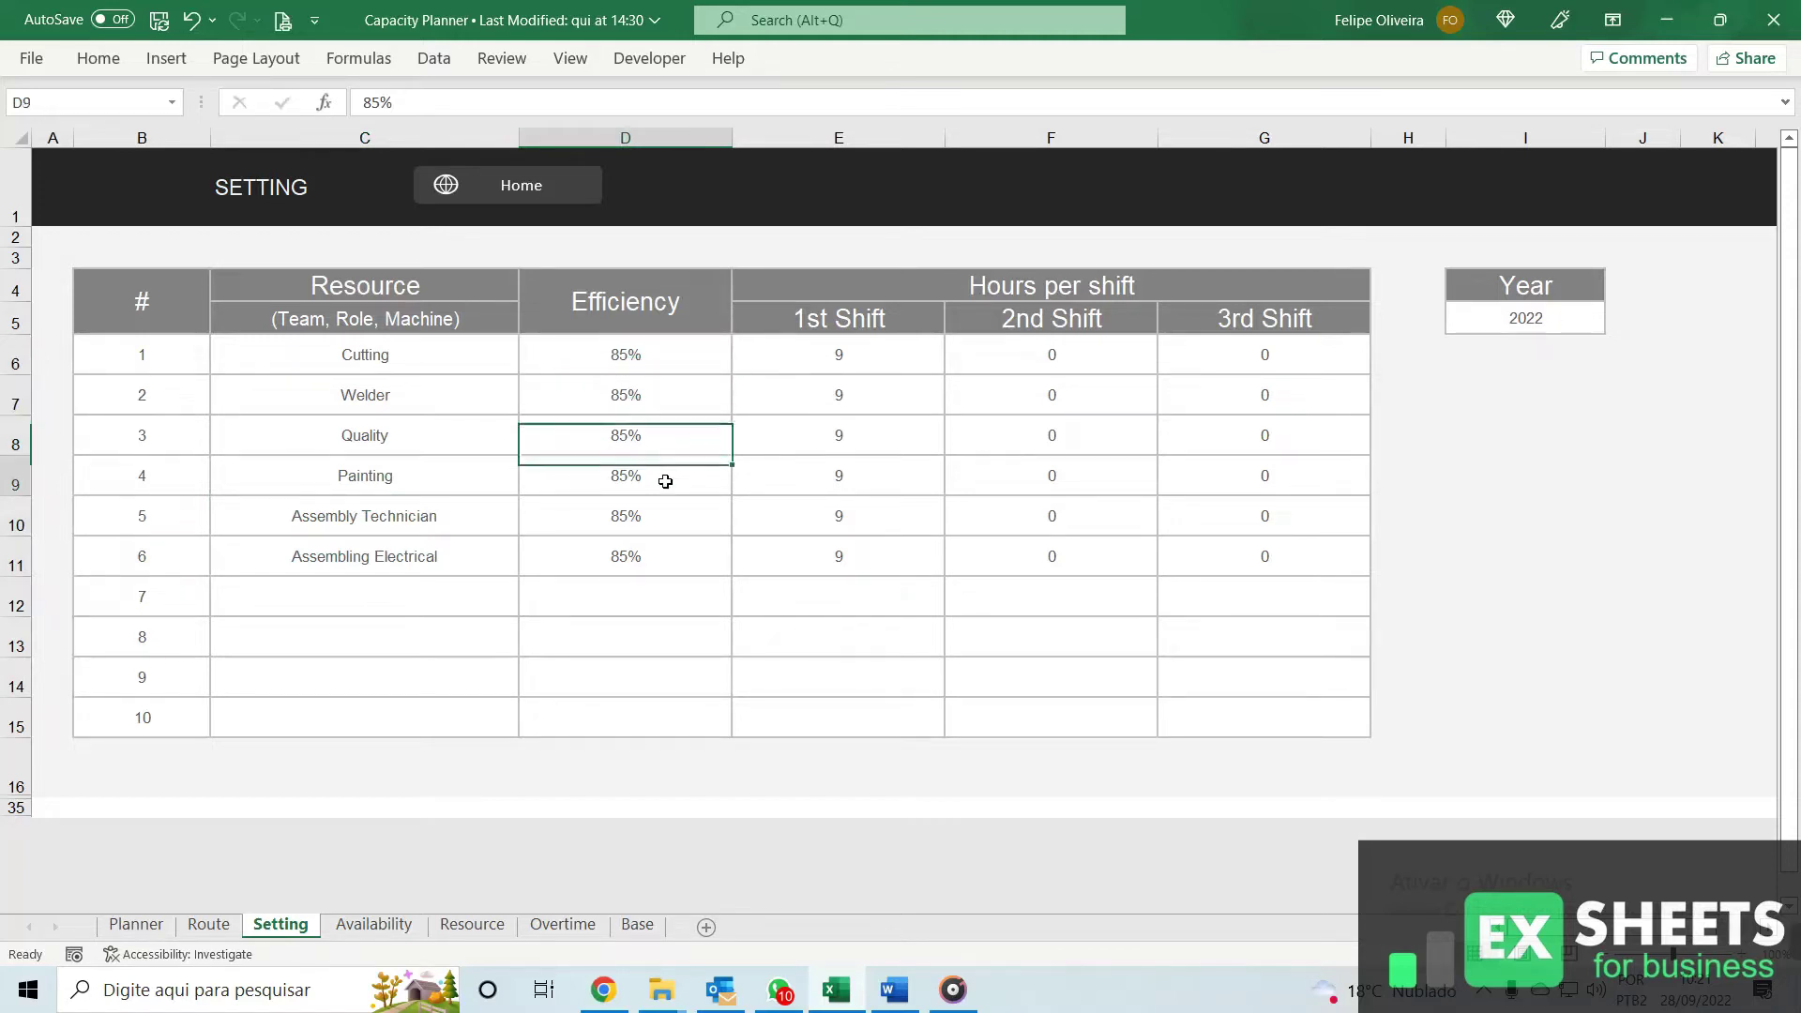
pyautogui.click(657, 521)
pyautogui.click(666, 563)
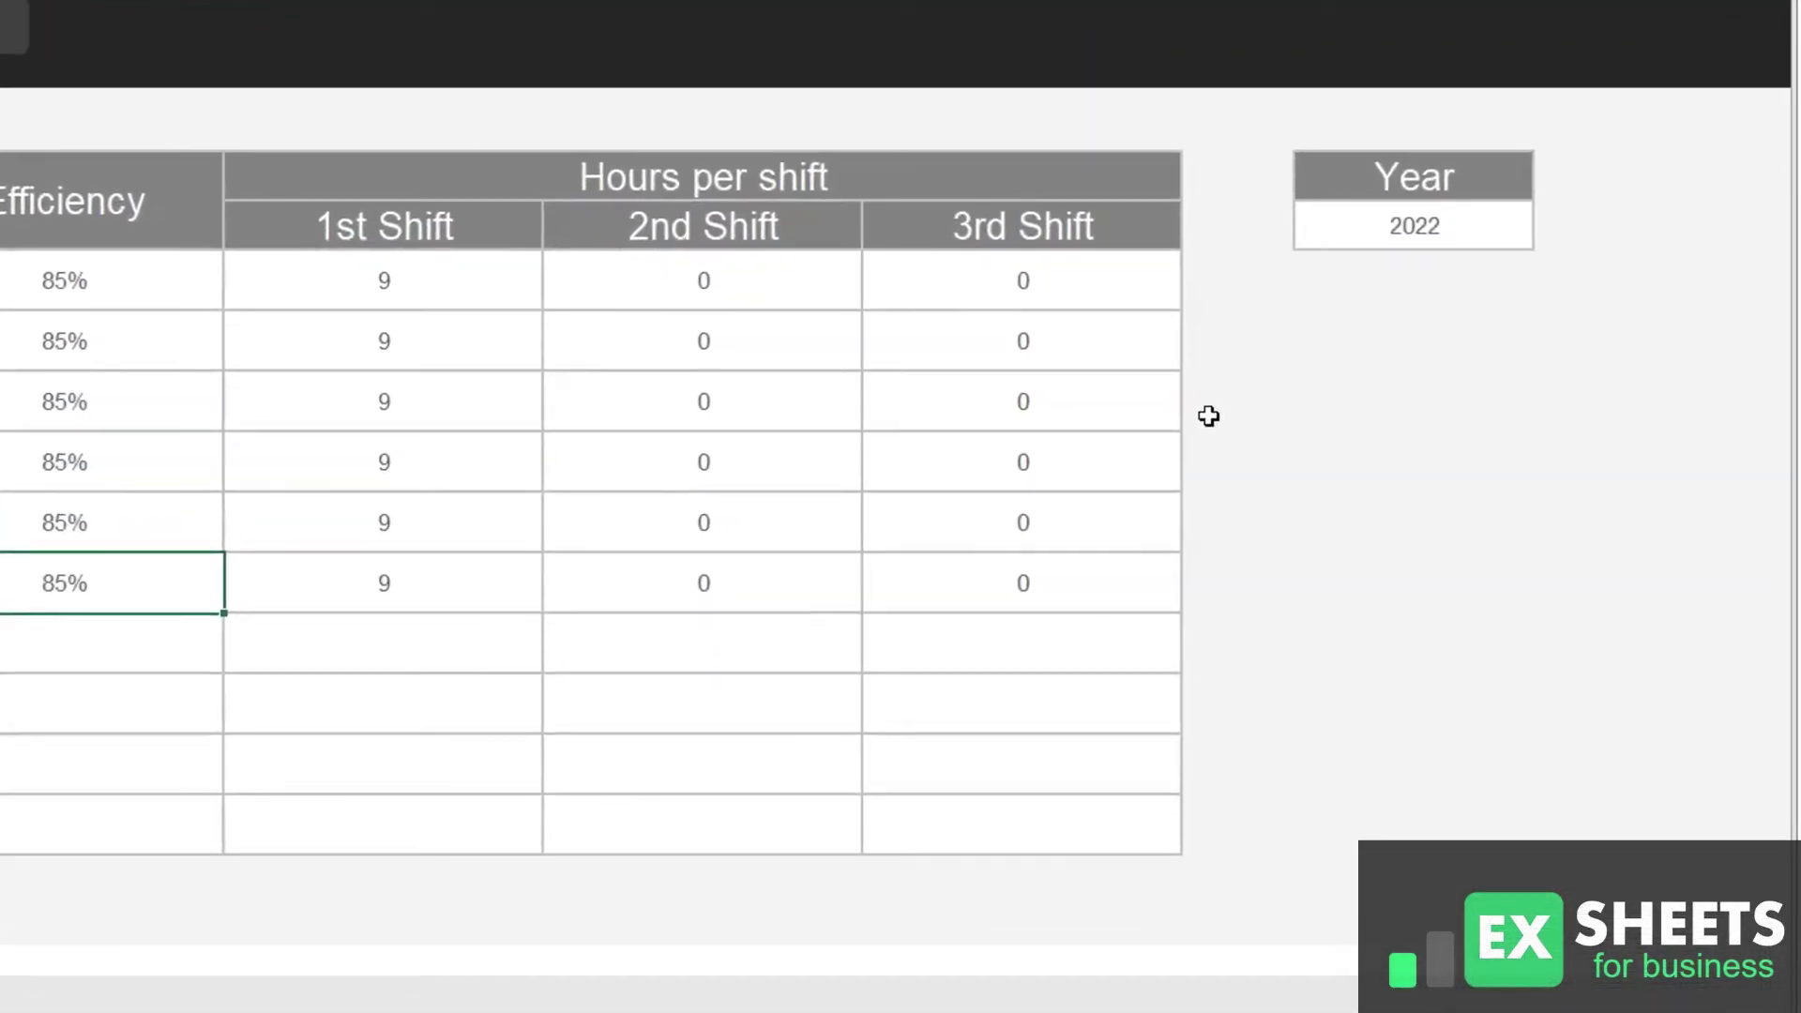
# - Review the three shift columns, selecting the 9-hour 1st Shift range, then return to Planner
pyautogui.click(392, 236)
pyautogui.click(704, 234)
pyautogui.click(957, 246)
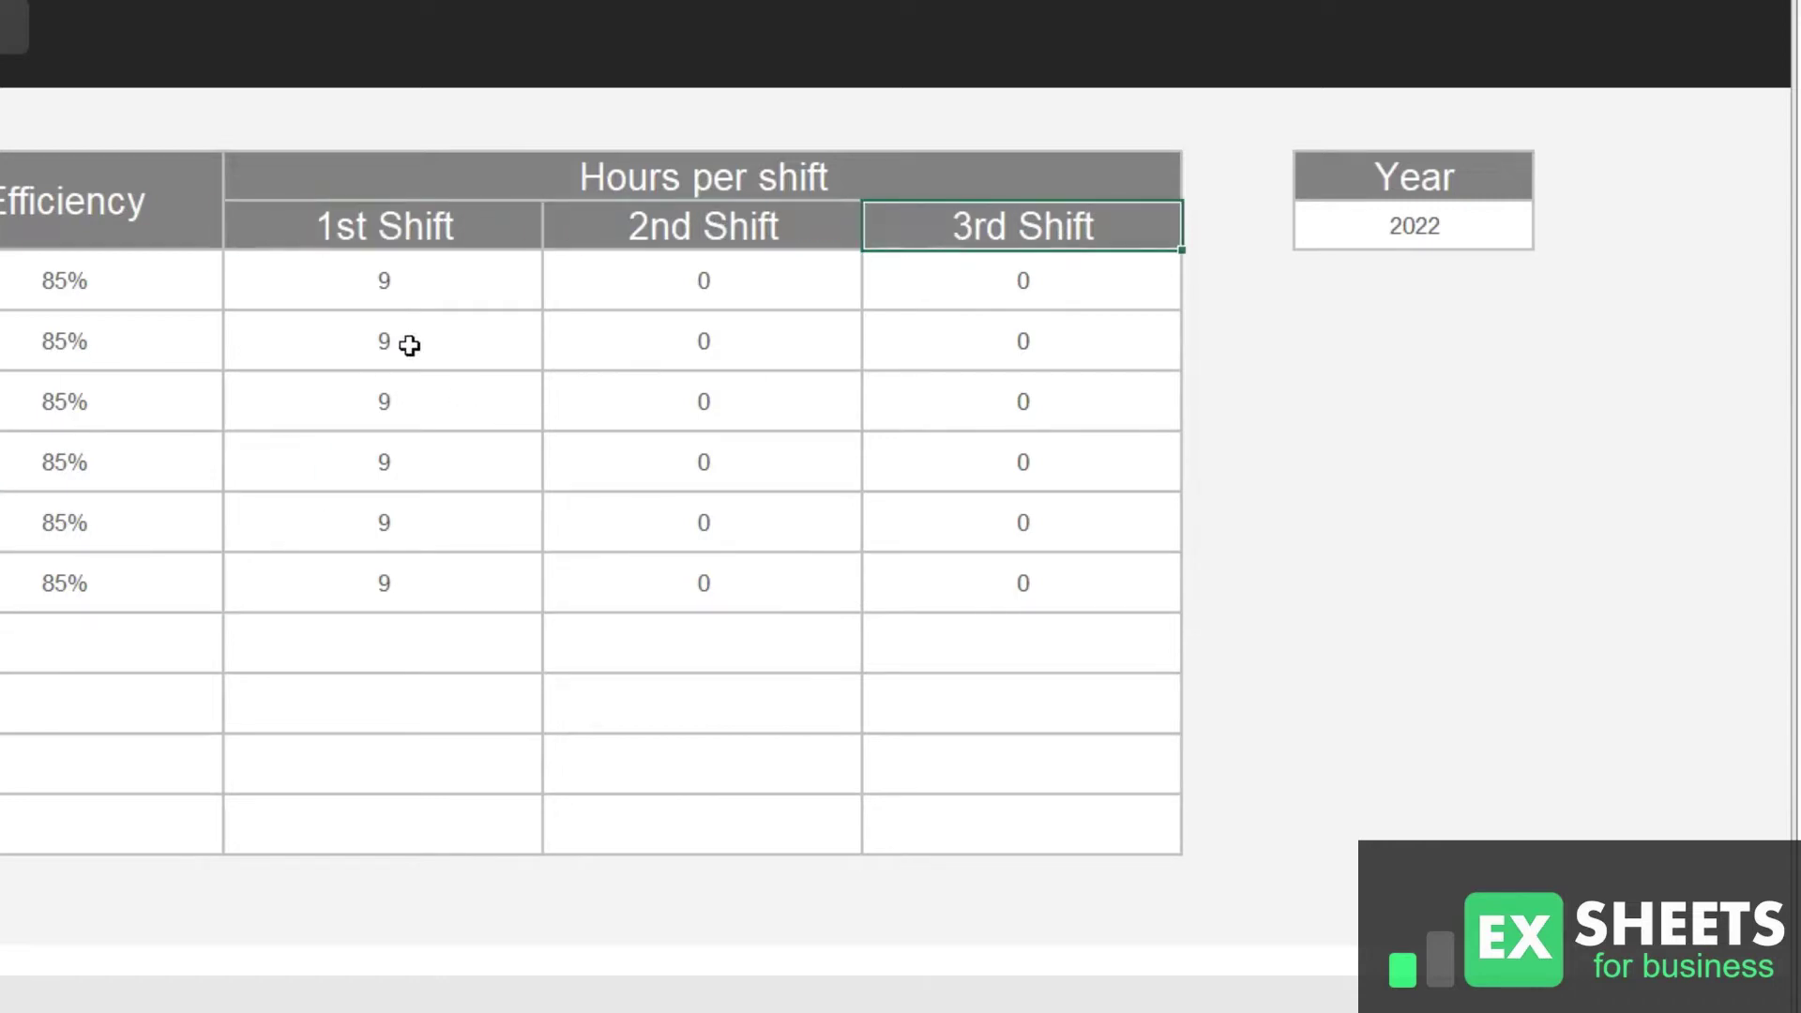
pyautogui.moveTo(243, 234); pyautogui.dragTo(392, 588)
pyautogui.click(399, 652)
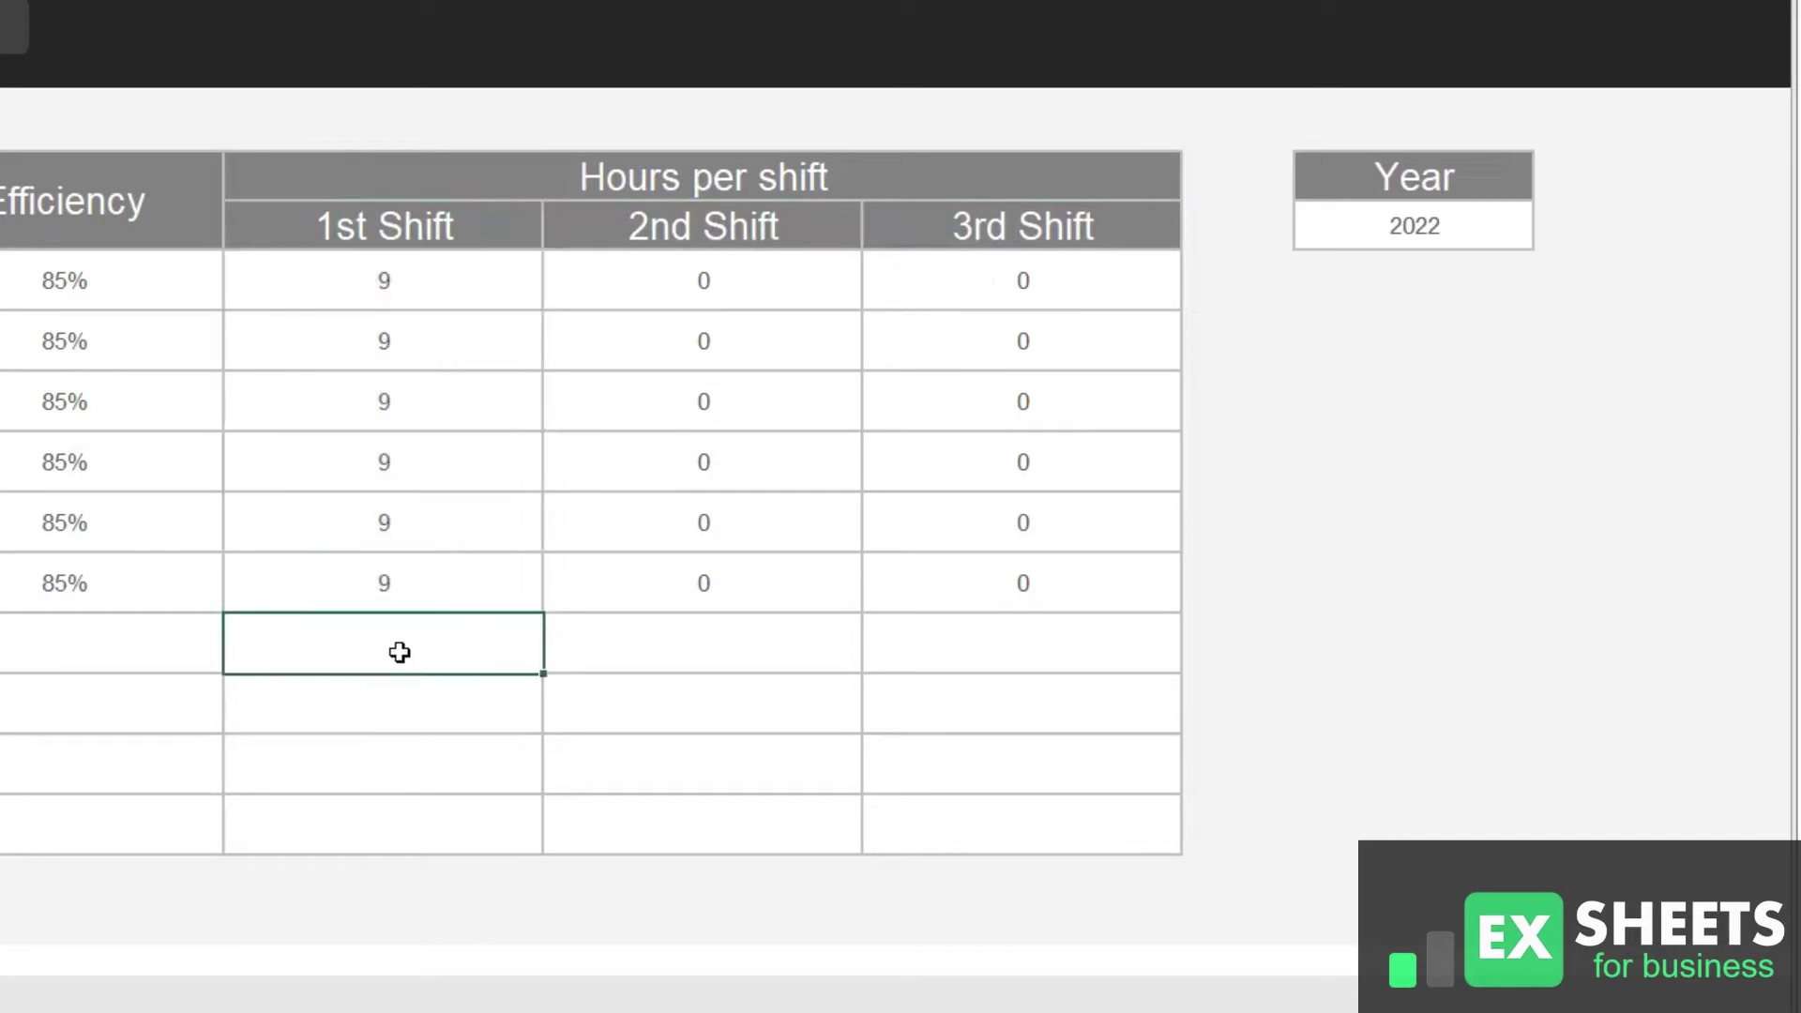
pyautogui.click(540, 185)
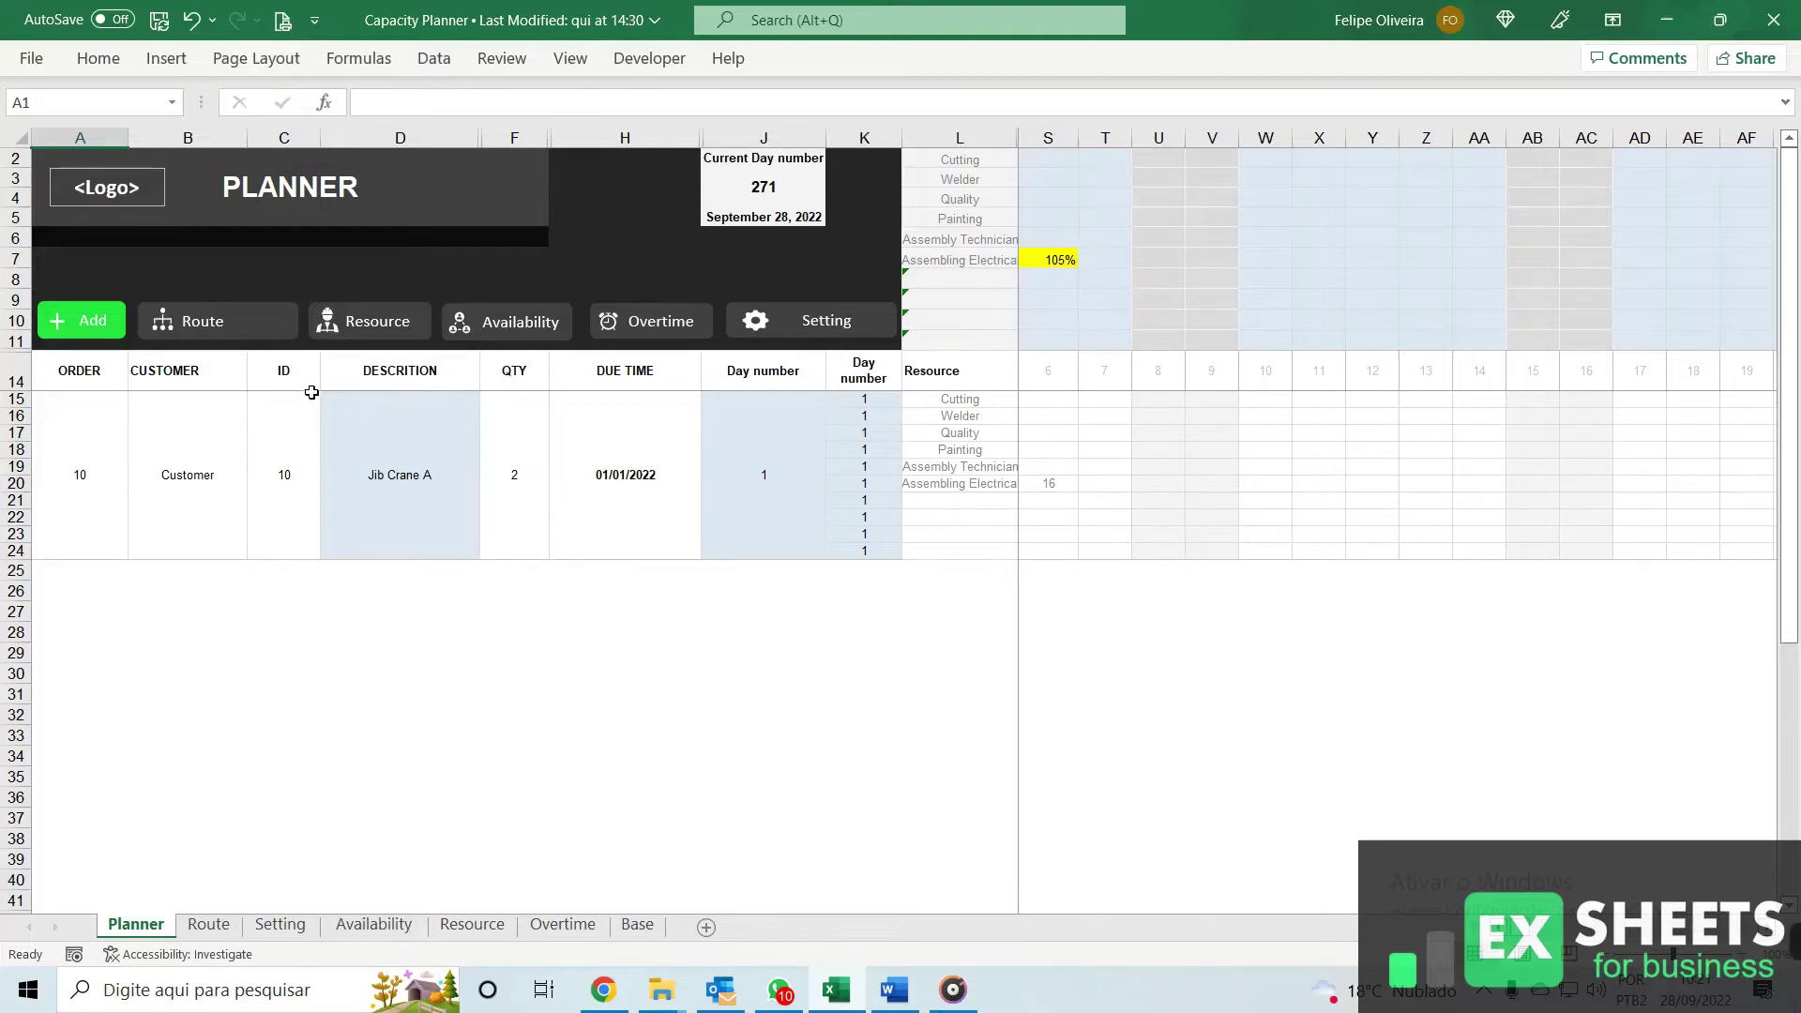
# - On the Resource sheet, set Cutting's 1st-shift staffing to 3 for each day from 3-jan-22
pyautogui.click(393, 333)
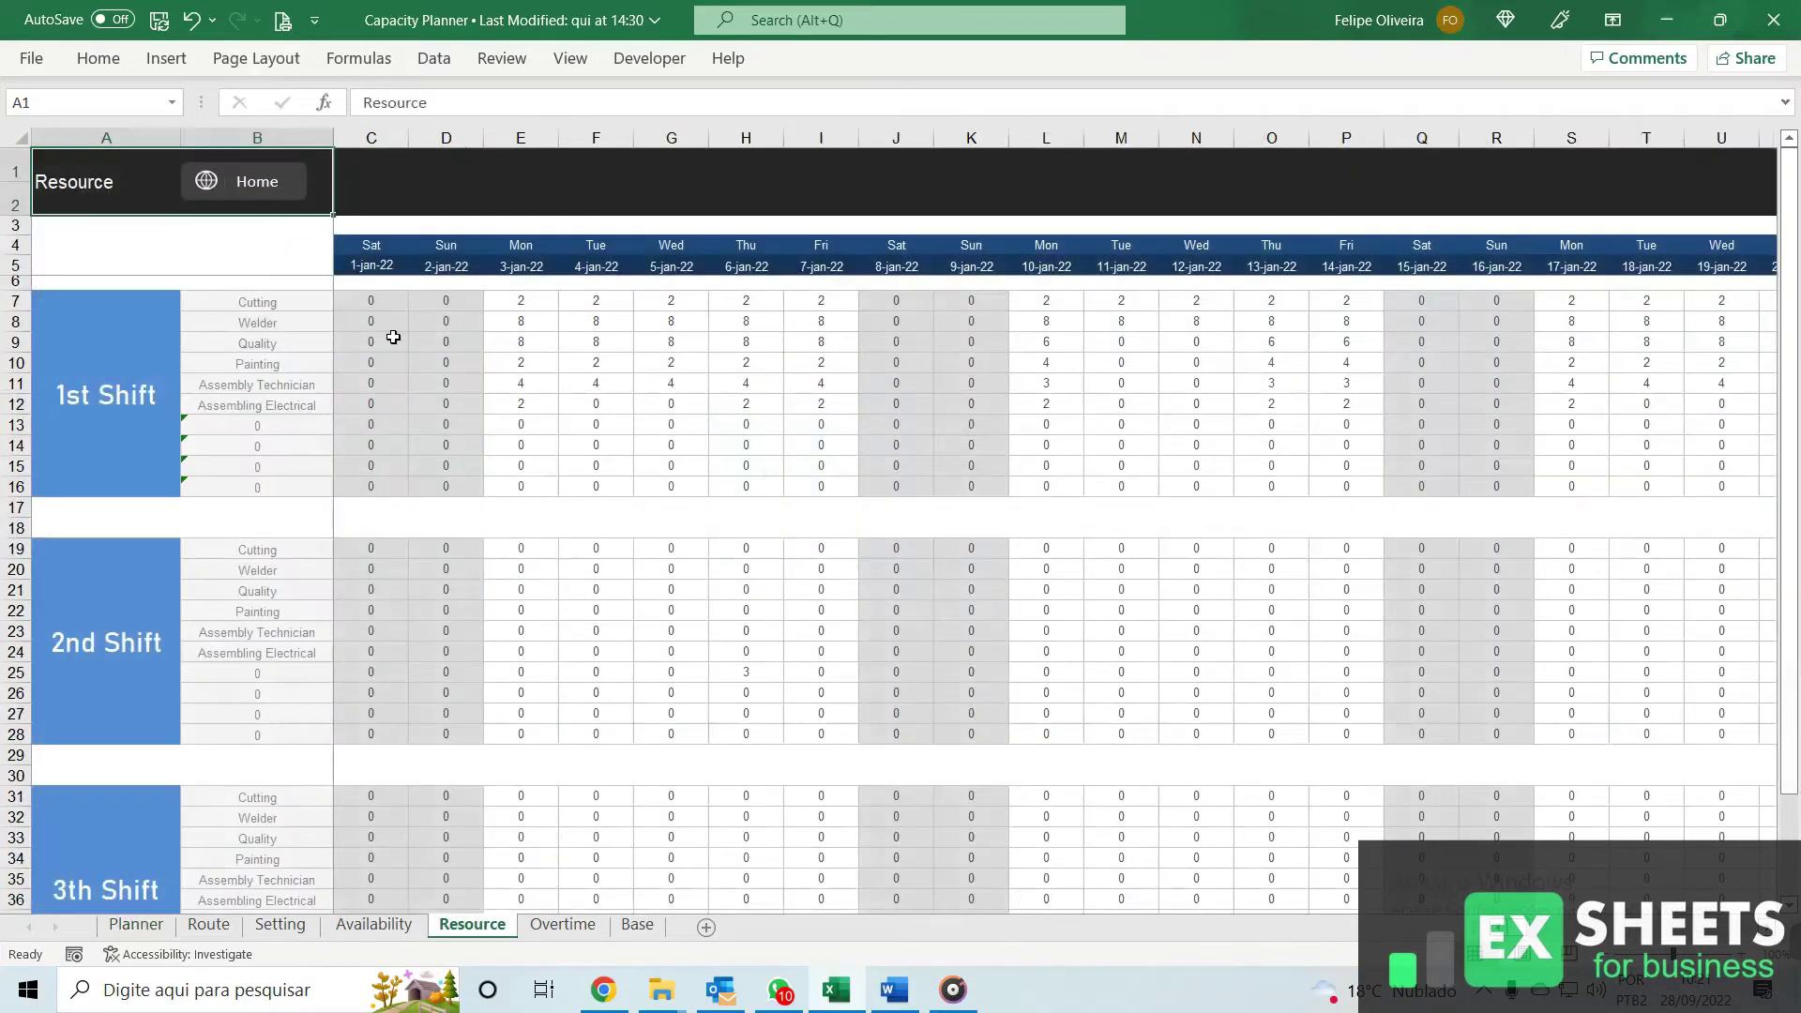
pyautogui.click(515, 298)
pyautogui.write('3')
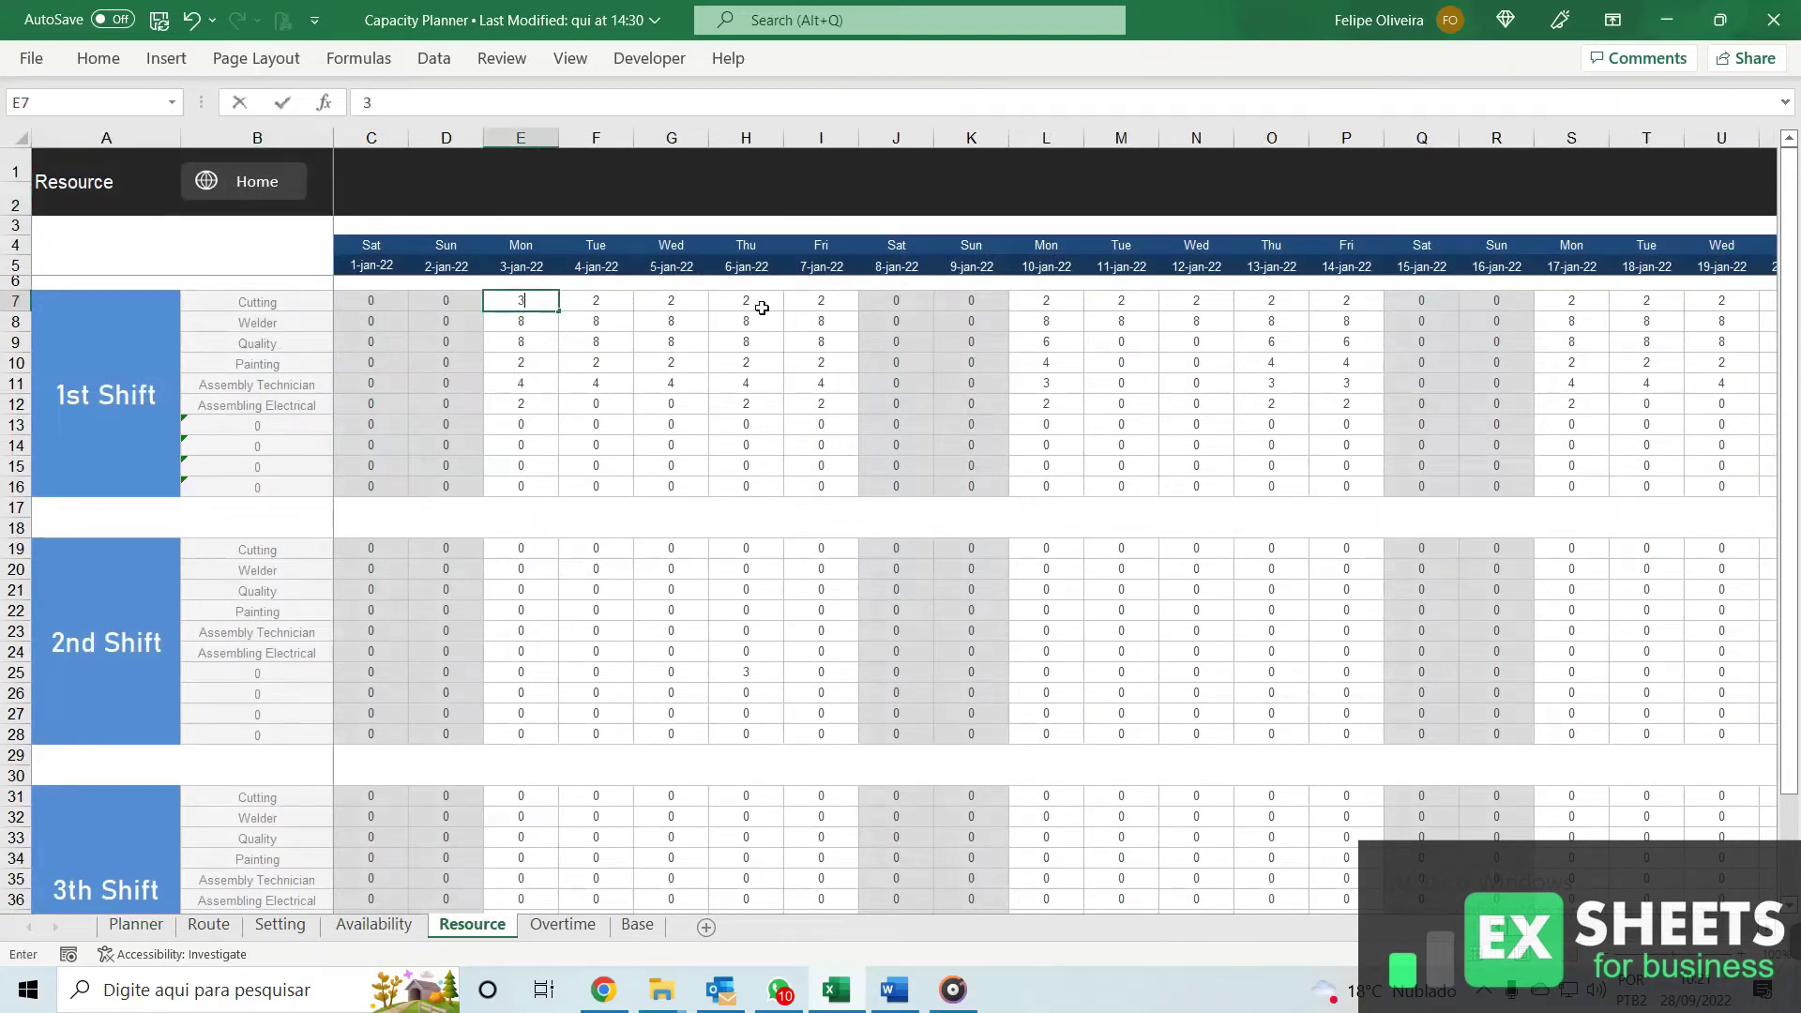
pyautogui.press('Right')
pyautogui.write('3')
pyautogui.press('Right')
pyautogui.write('3')
pyautogui.press('Right')
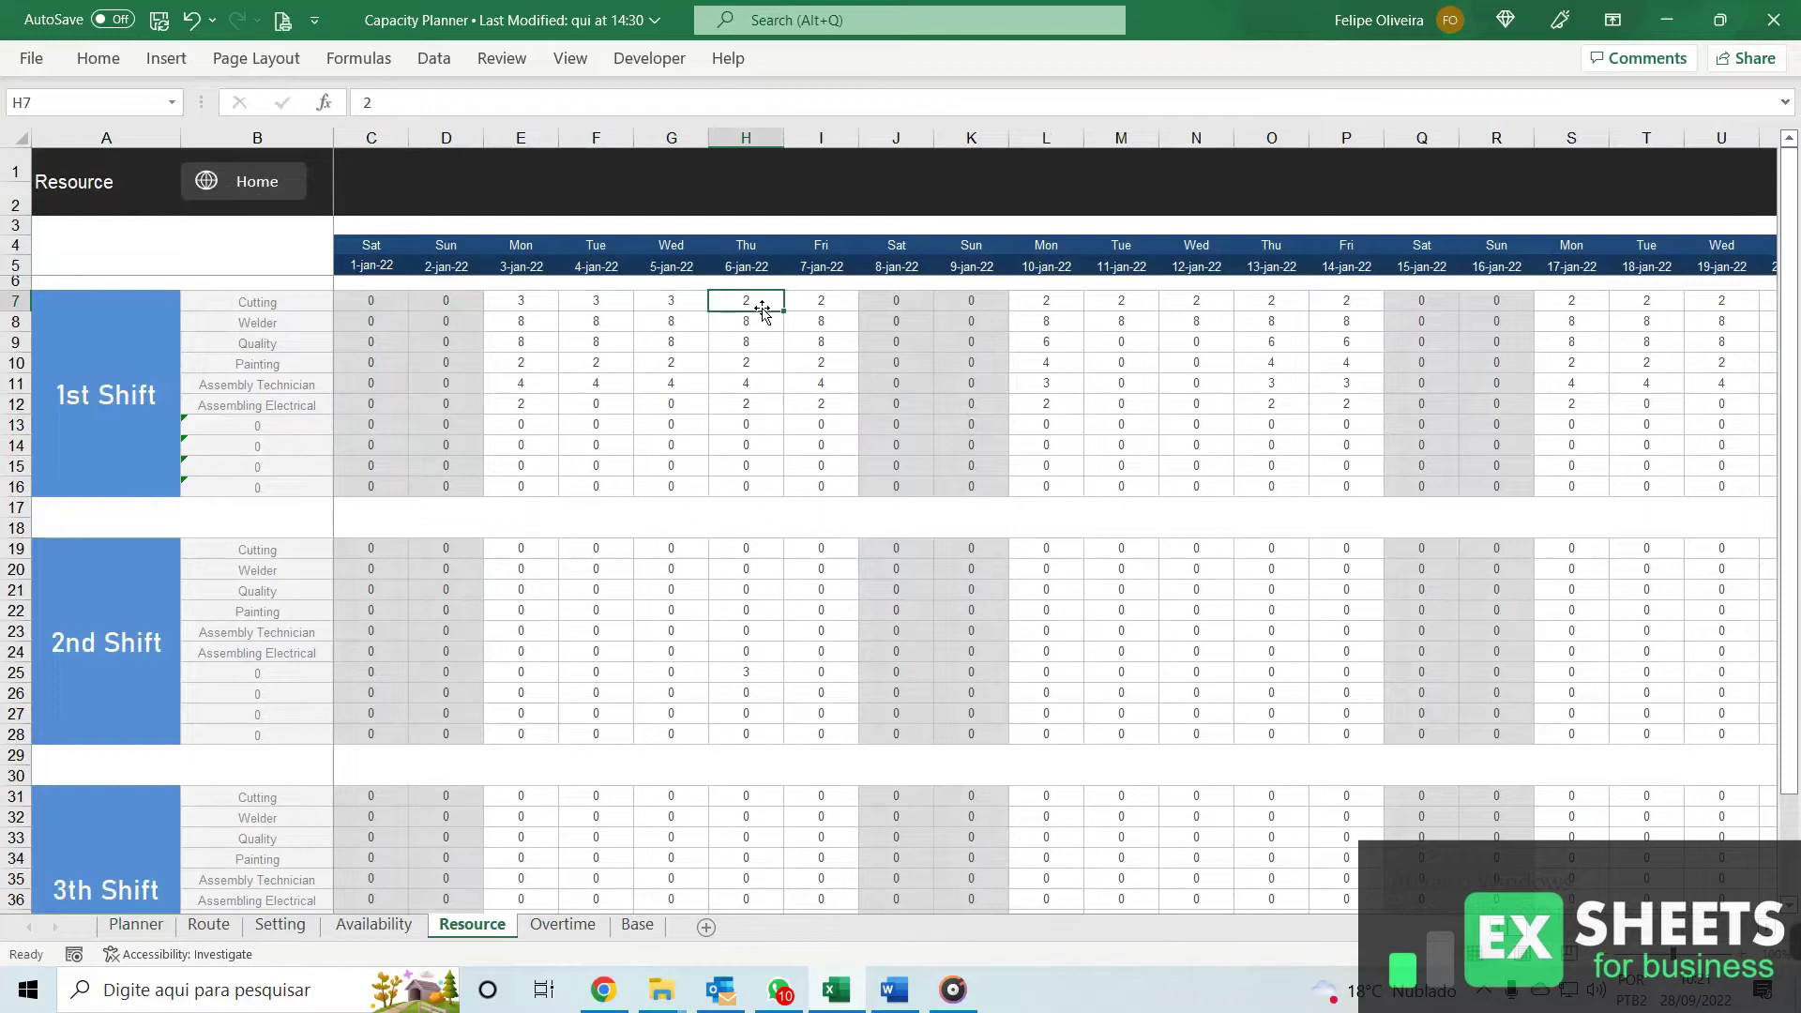
pyautogui.write('3')
pyautogui.press('Right')
pyautogui.write('3')
# - Set Painting's staffing to 4 for Monday through Friday
pyautogui.click(763, 310)
pyautogui.press('Left')
pyautogui.press('Left')
pyautogui.press('Left')
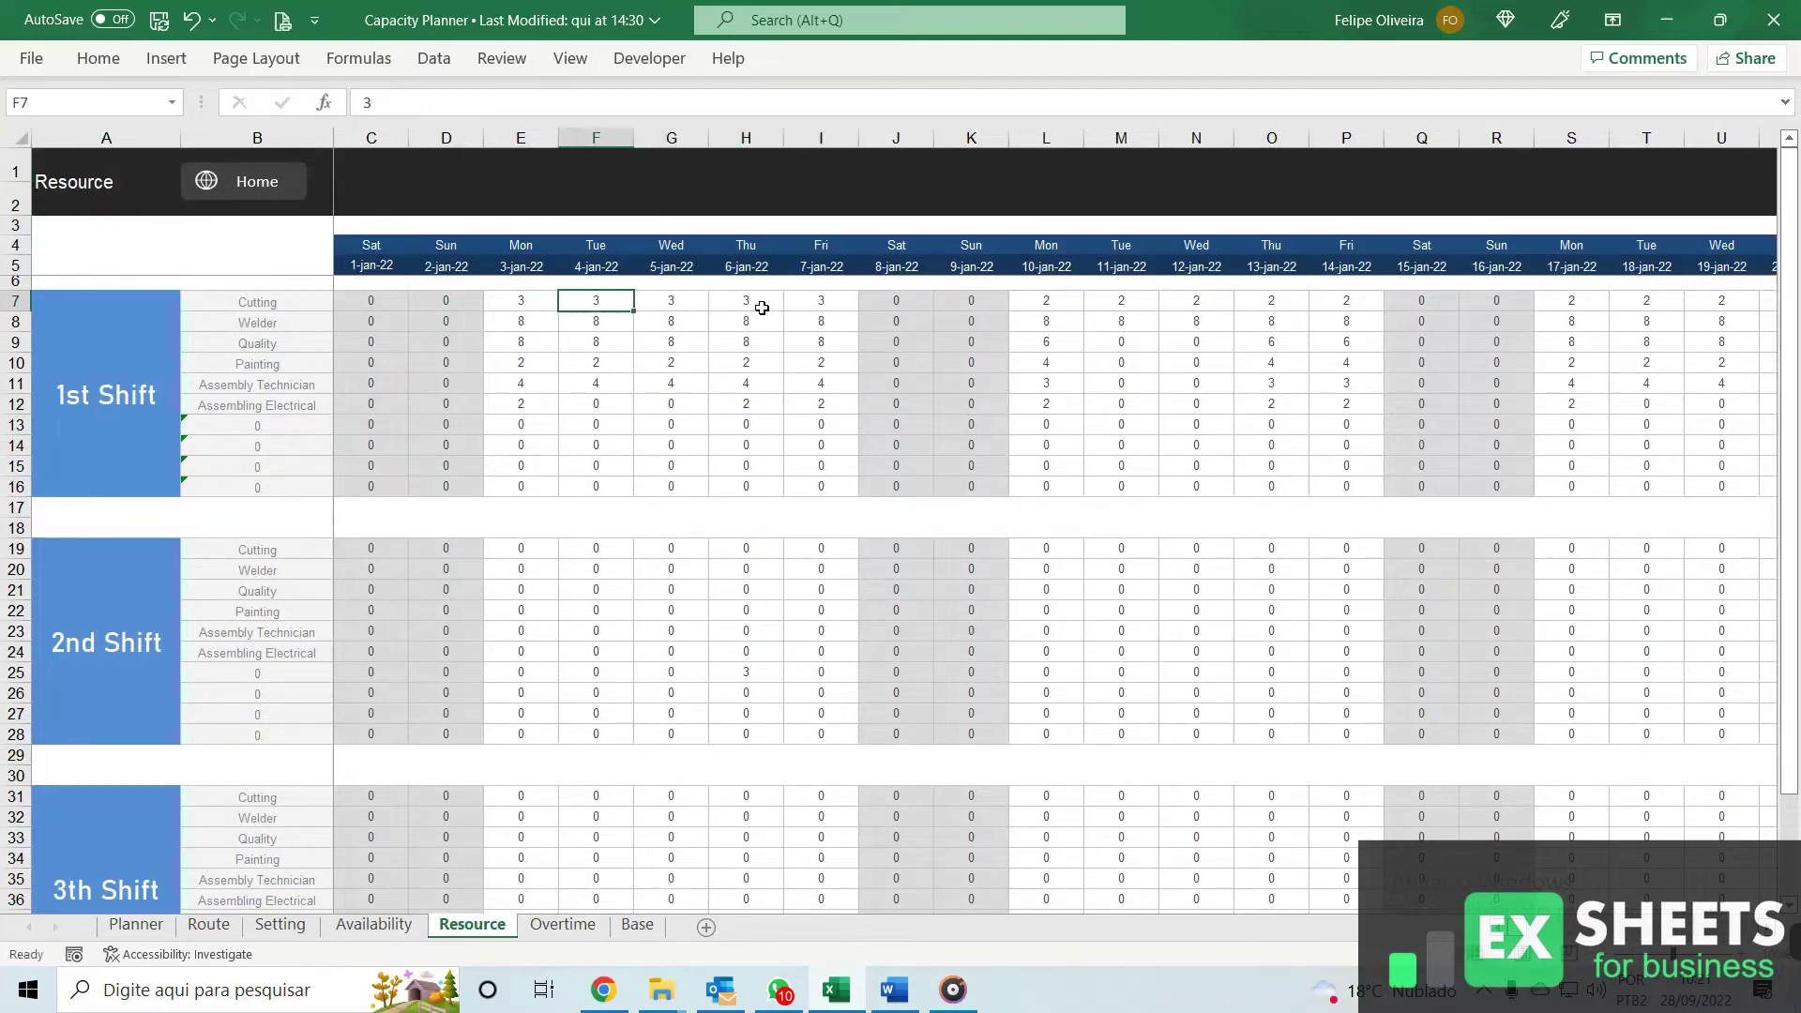
pyautogui.press('Down')
pyautogui.press('Down')
pyautogui.press('Down')
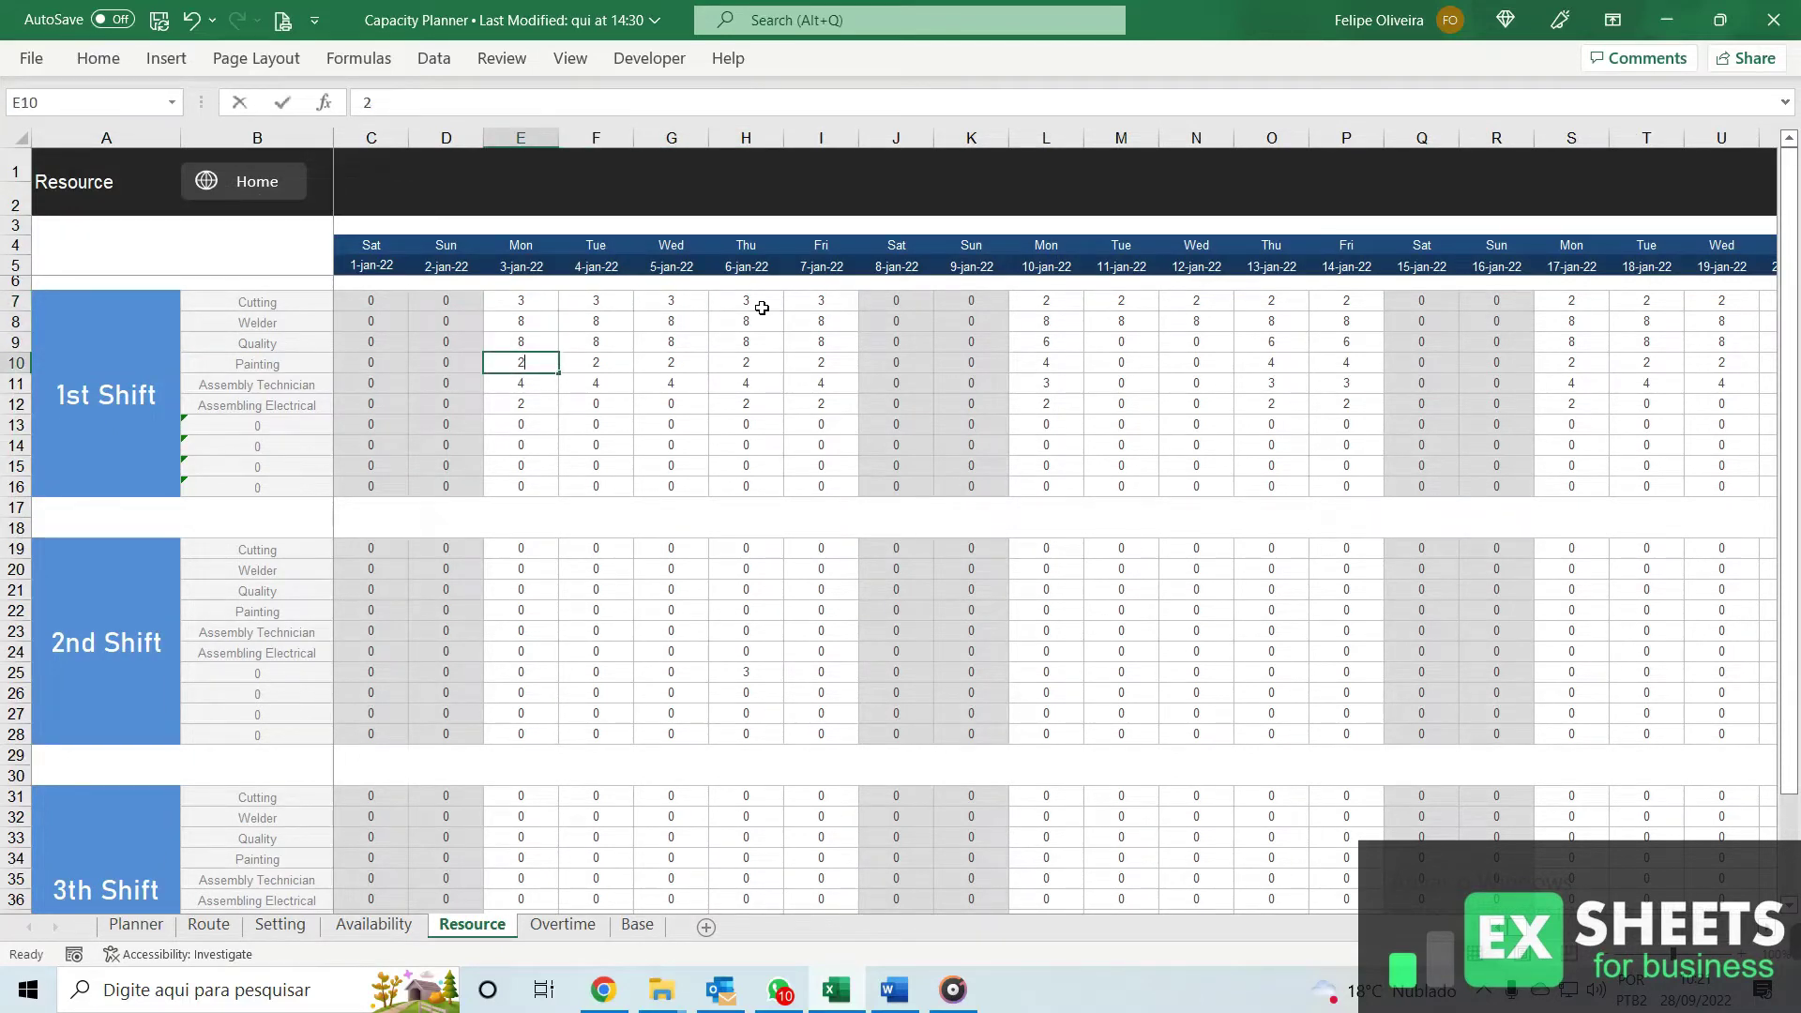
pyautogui.write('4')
pyautogui.press('Right')
pyautogui.write('4')
pyautogui.press('Right')
pyautogui.write('4')
pyautogui.press('Right')
pyautogui.write('4')
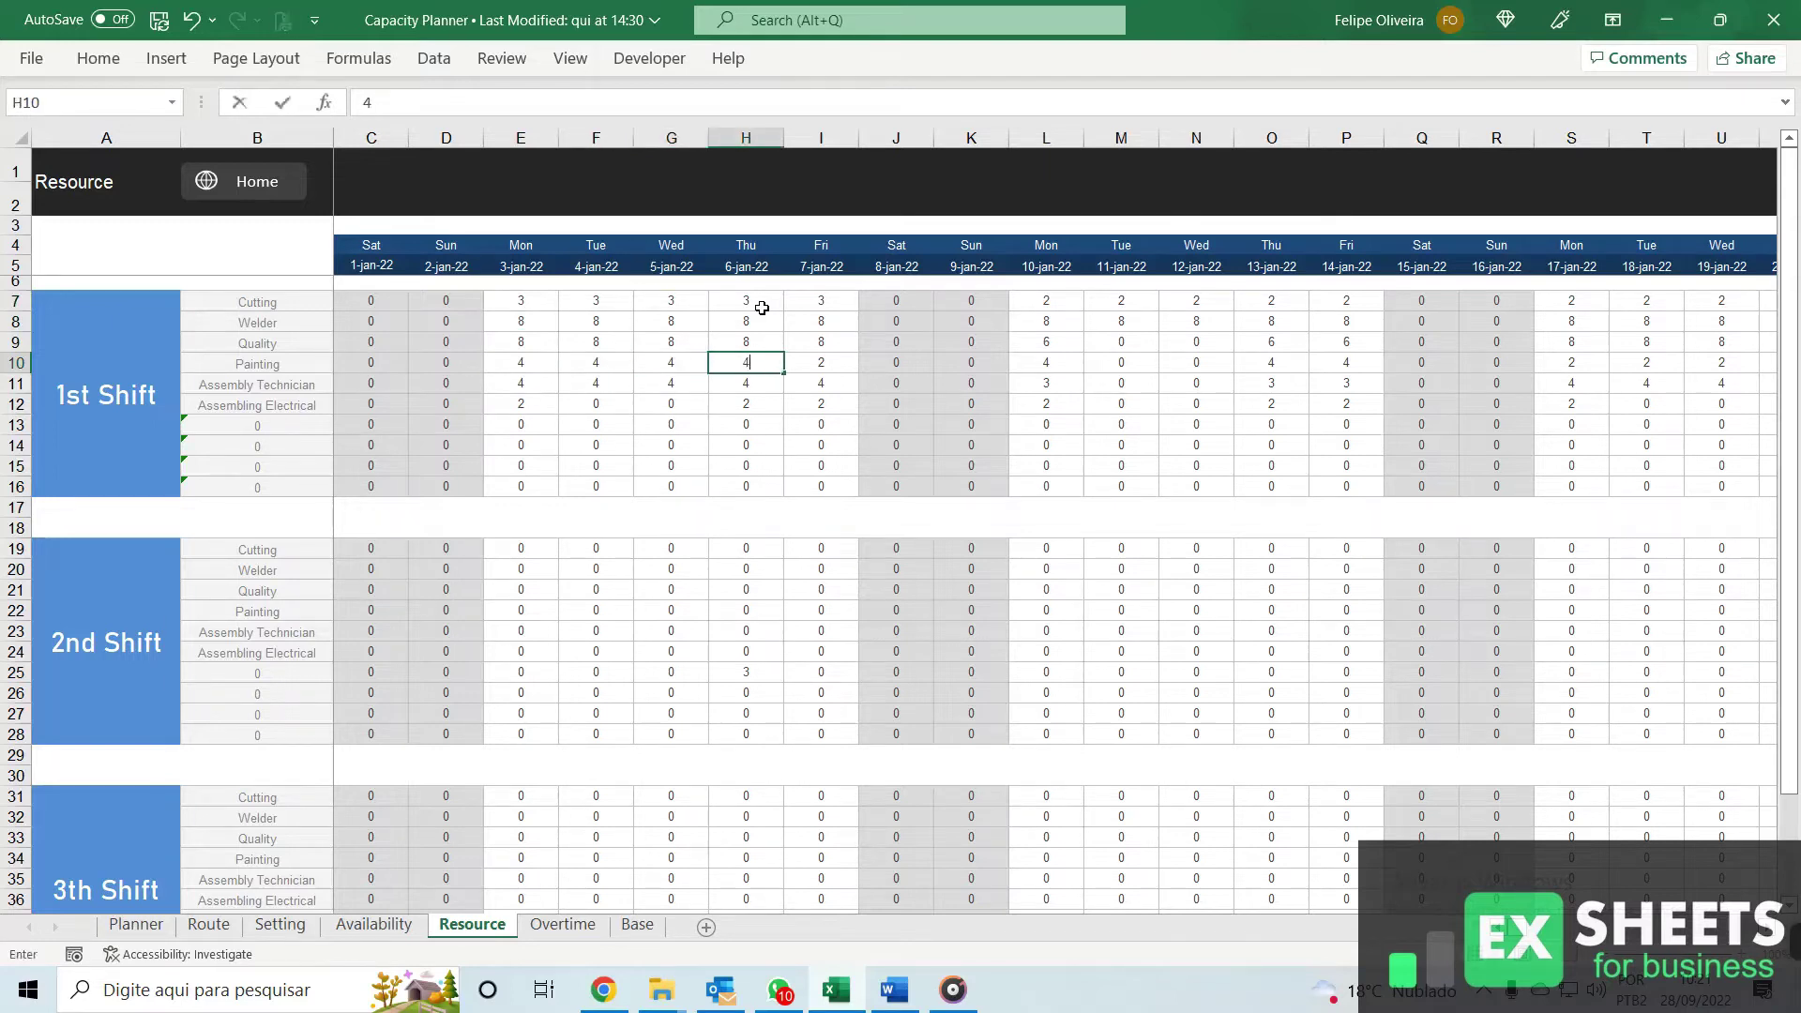
pyautogui.press('Right')
pyautogui.write('4')
pyautogui.press('Right')
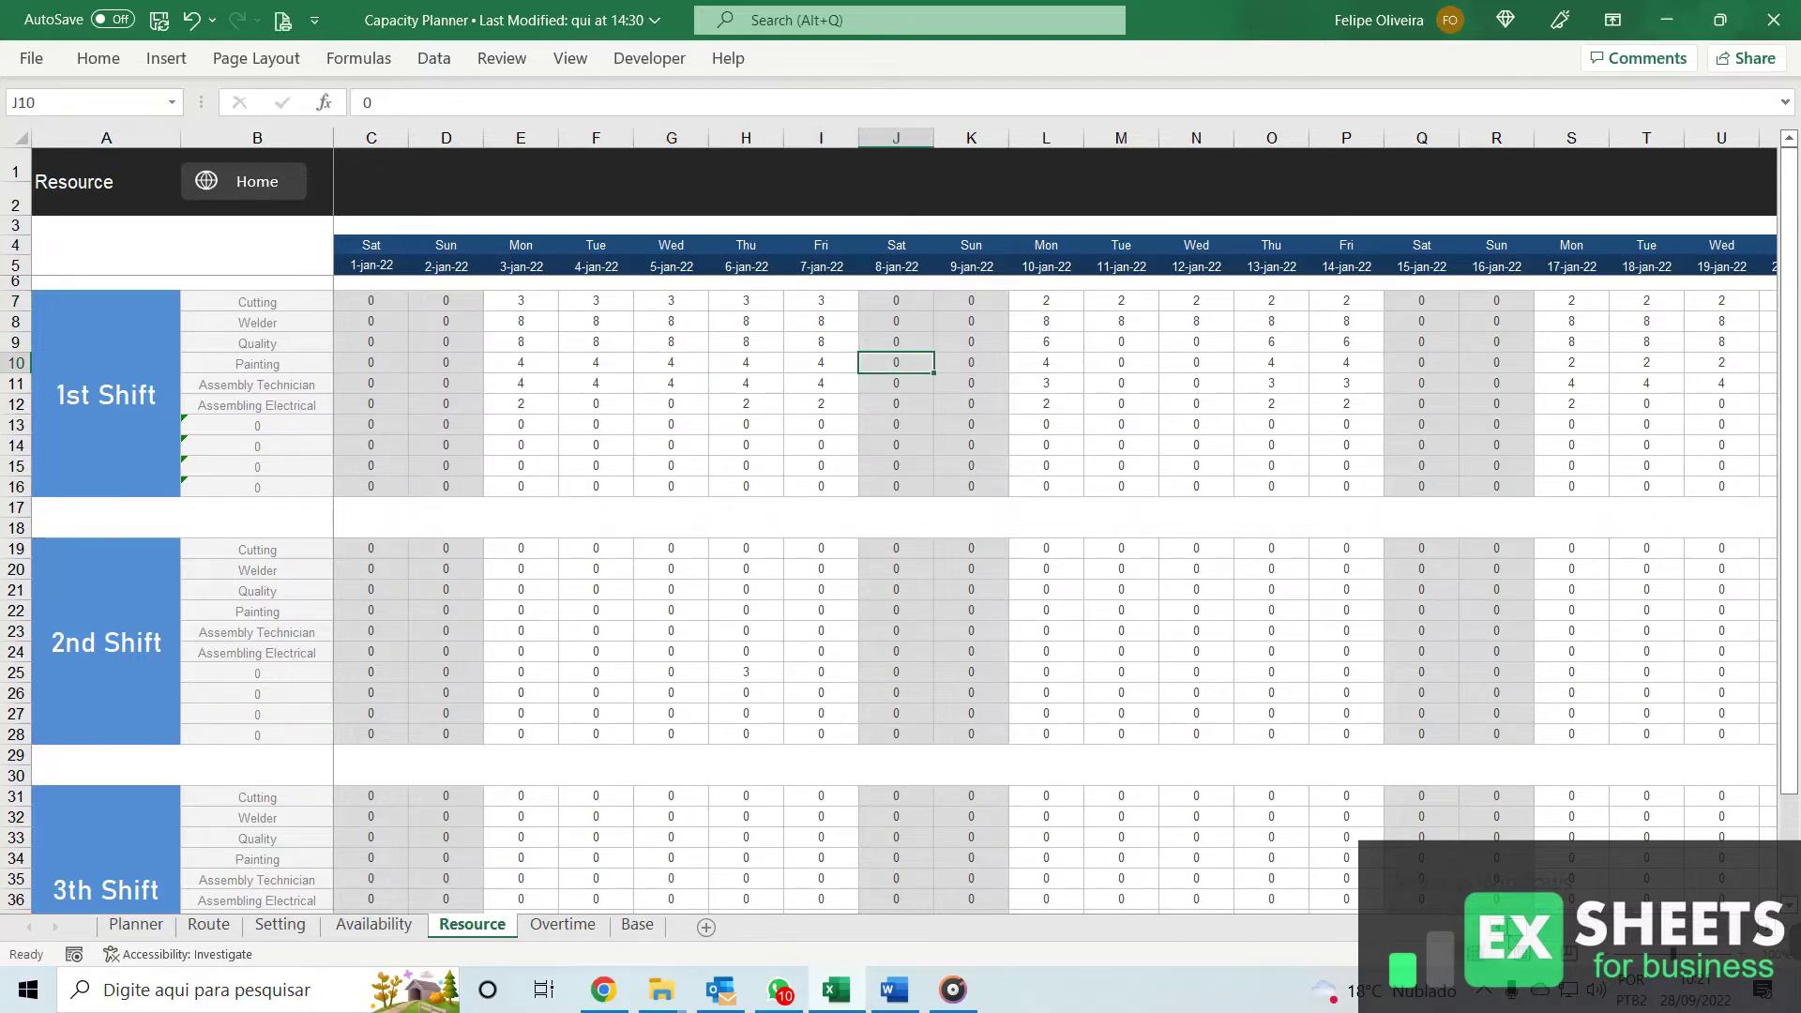
# - Inspect the formulas behind the date row, from the first date to the end
pyautogui.hscroll(20, 1055, 535)
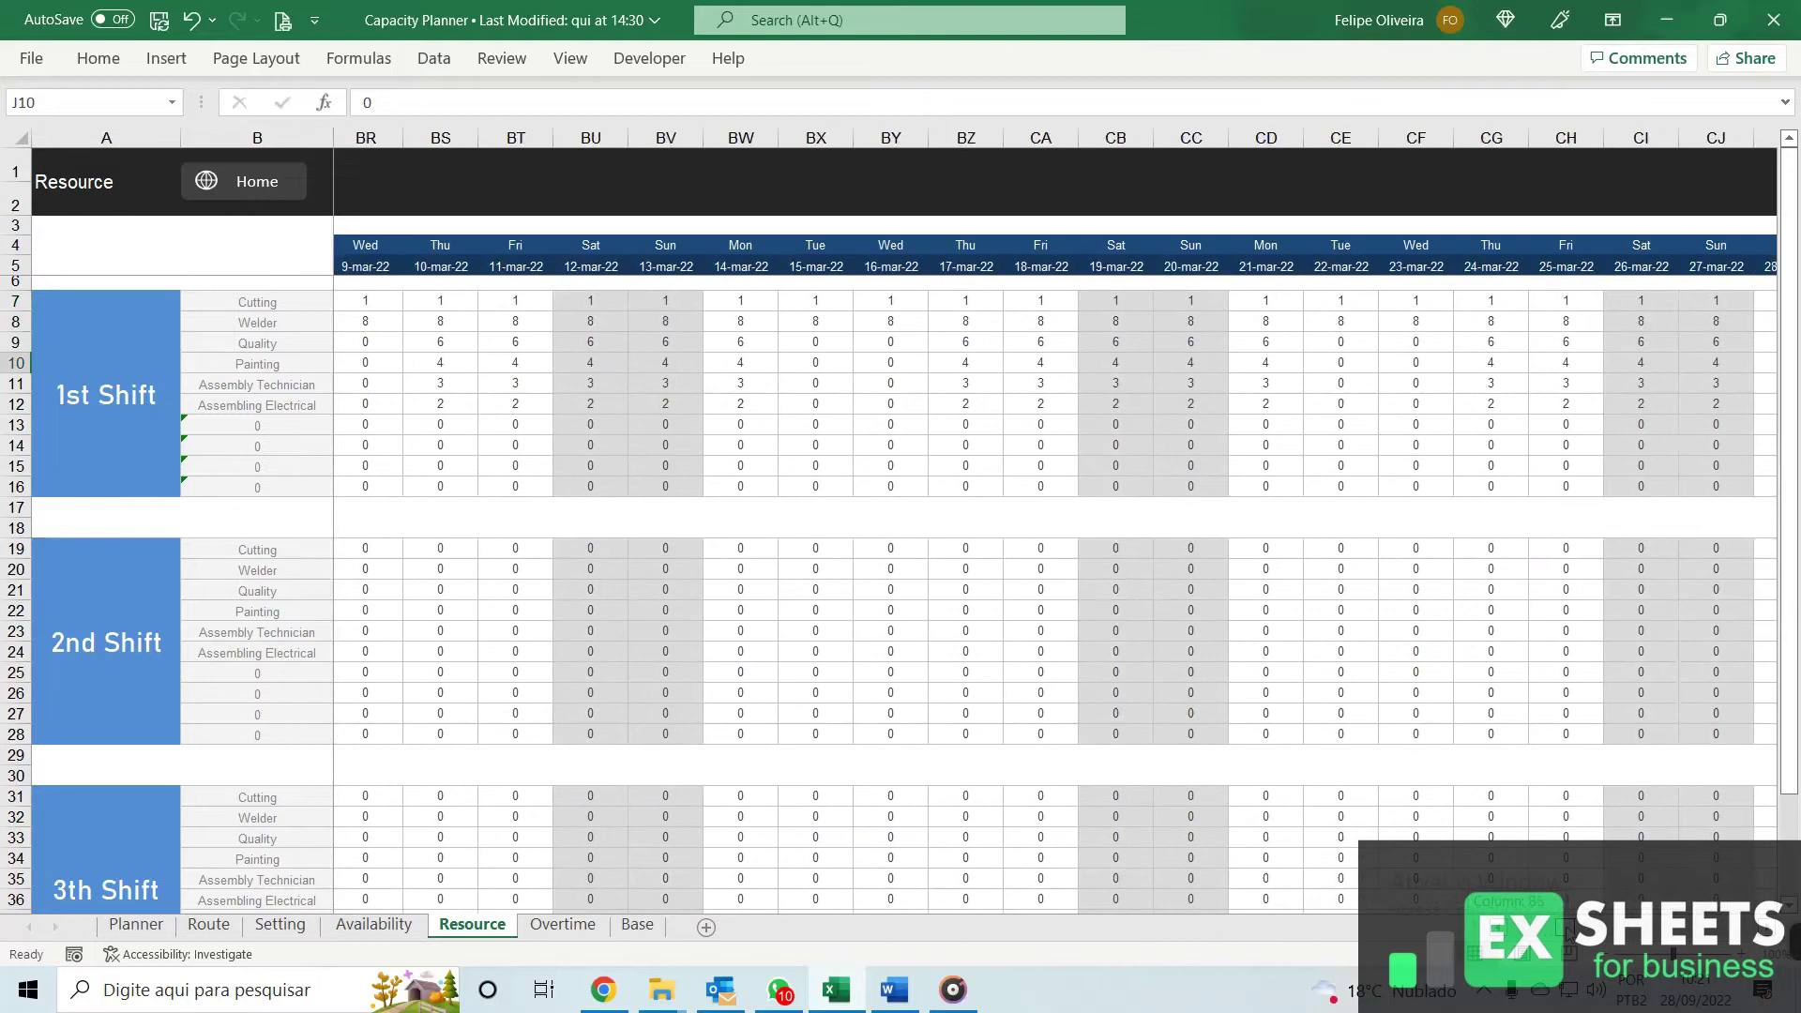
pyautogui.hscroll(20, 1054, 535)
pyautogui.hscroll(-20, 1054, 535)
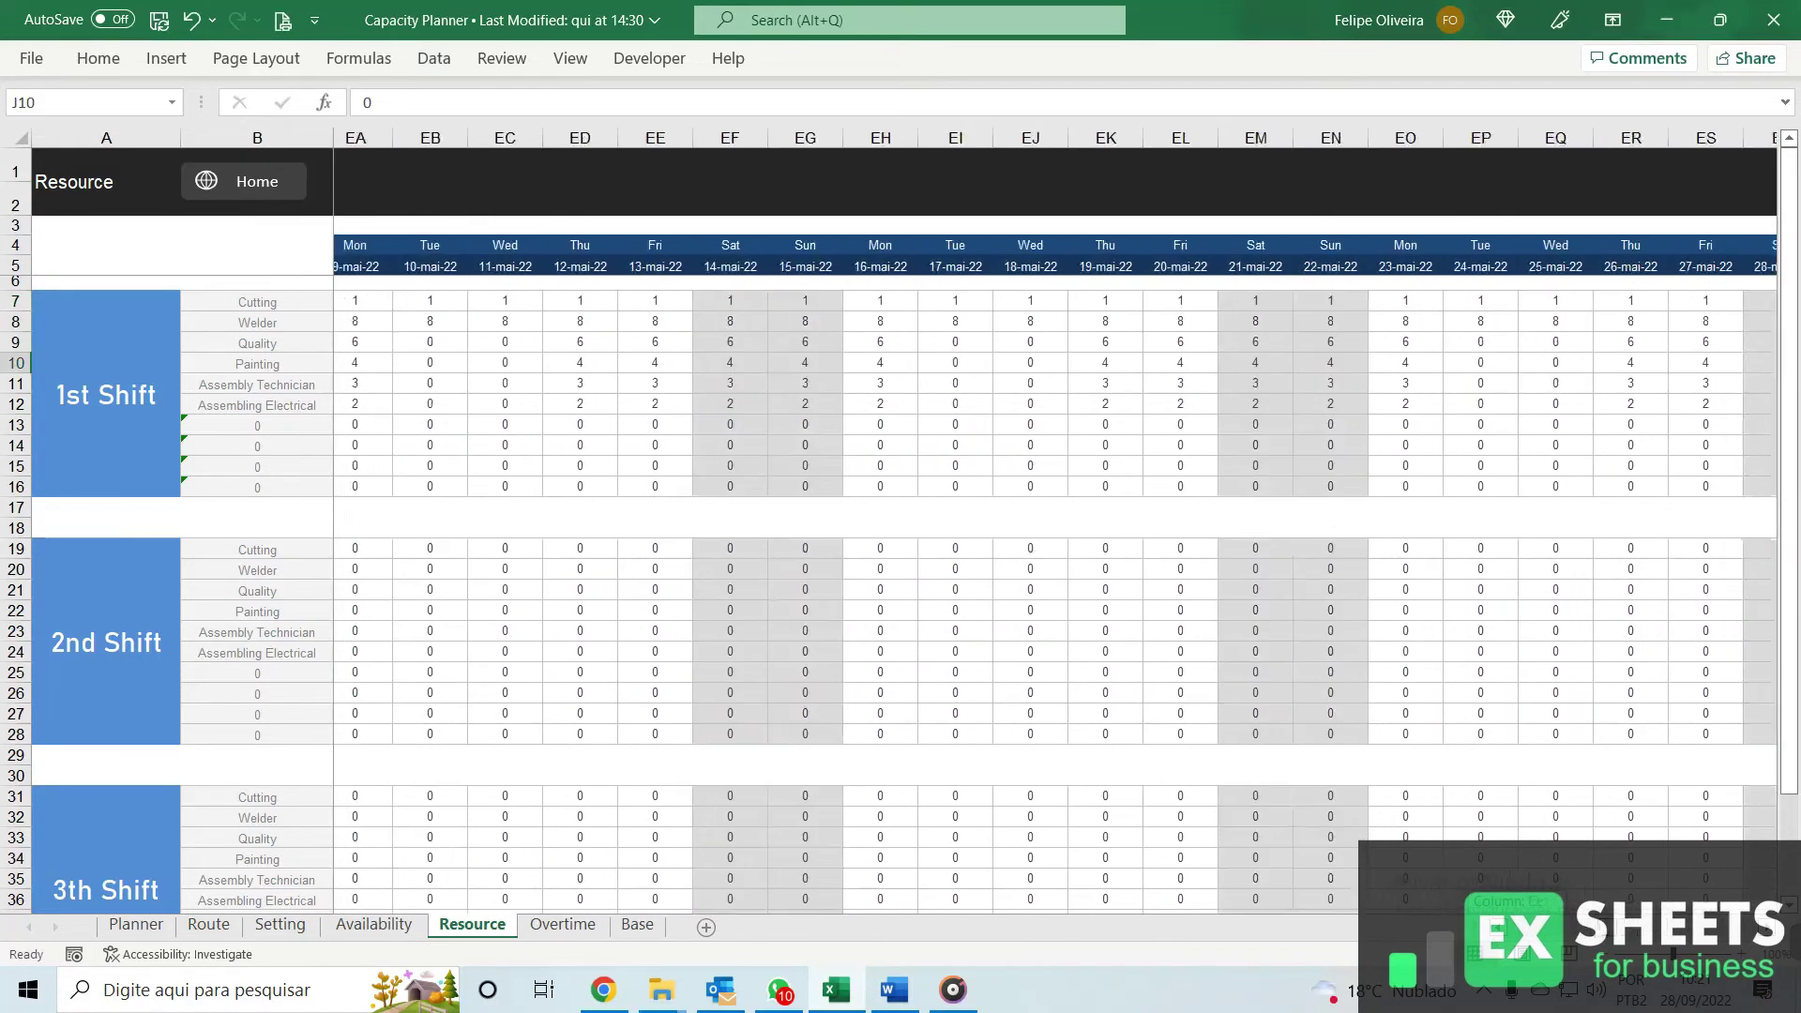
pyautogui.hscroll(-15, 1054, 535)
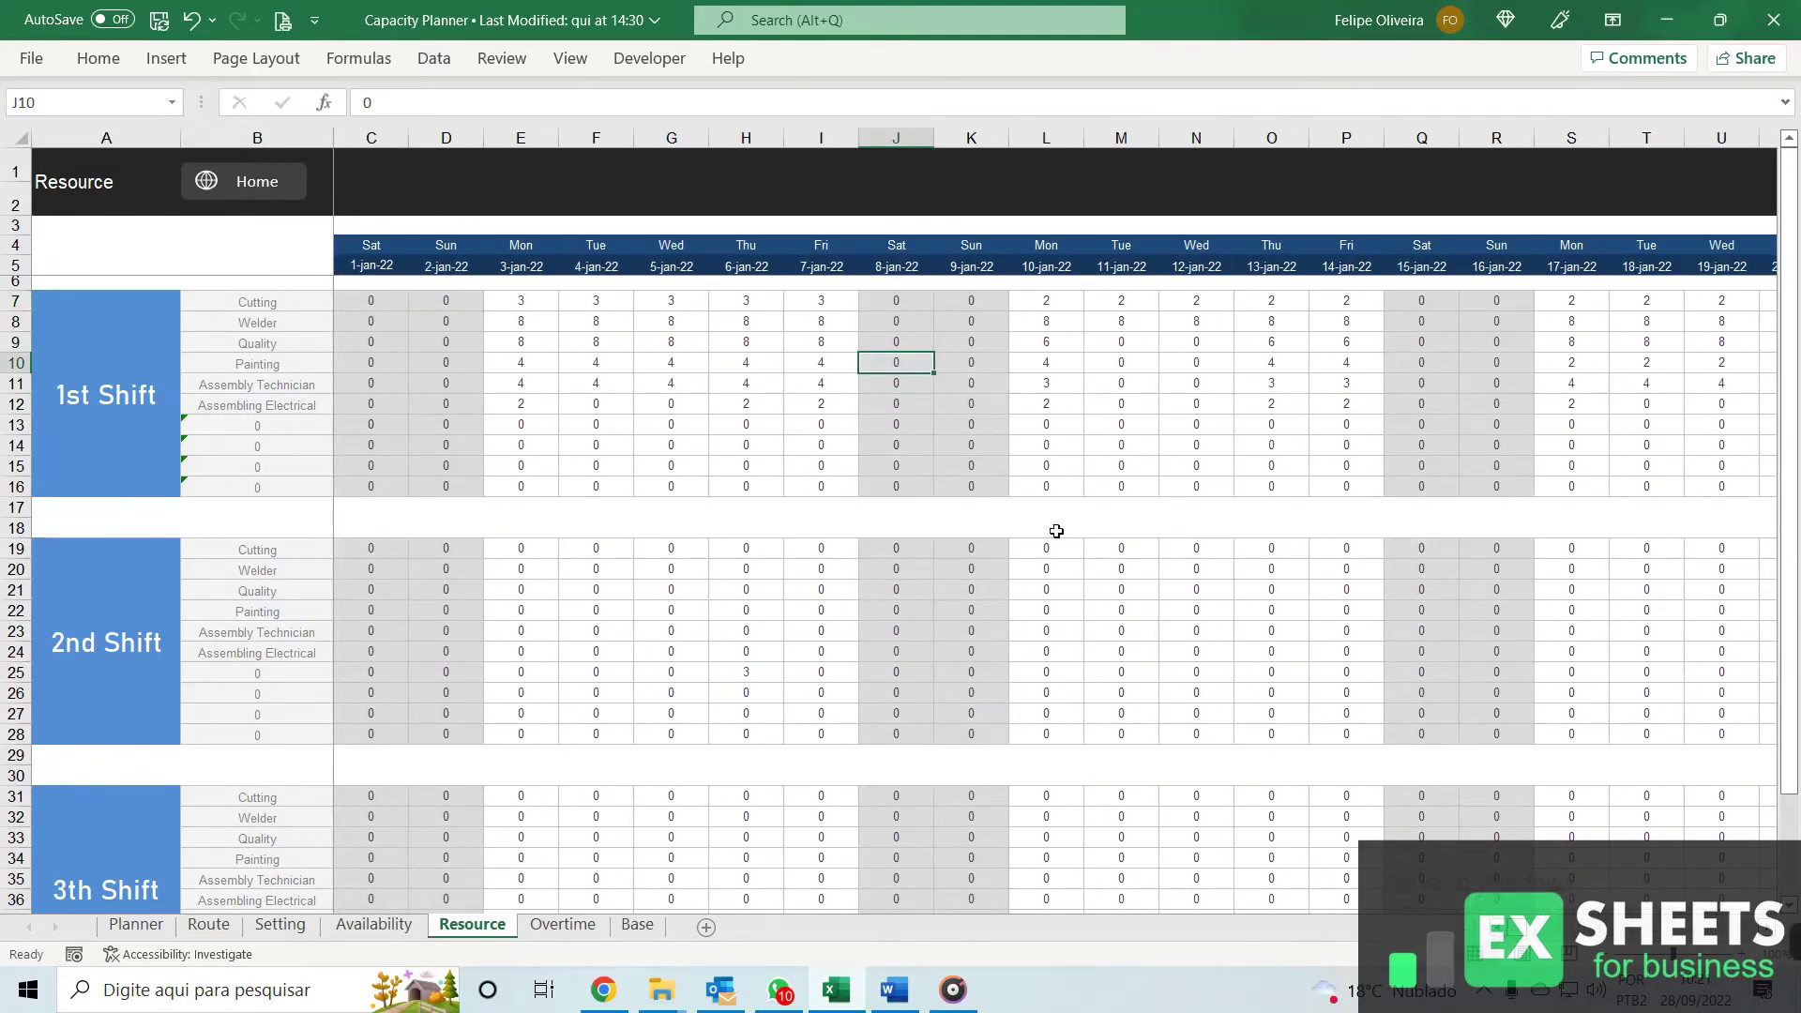
pyautogui.click(369, 268)
pyautogui.hotkey('ctrl', 'Right')
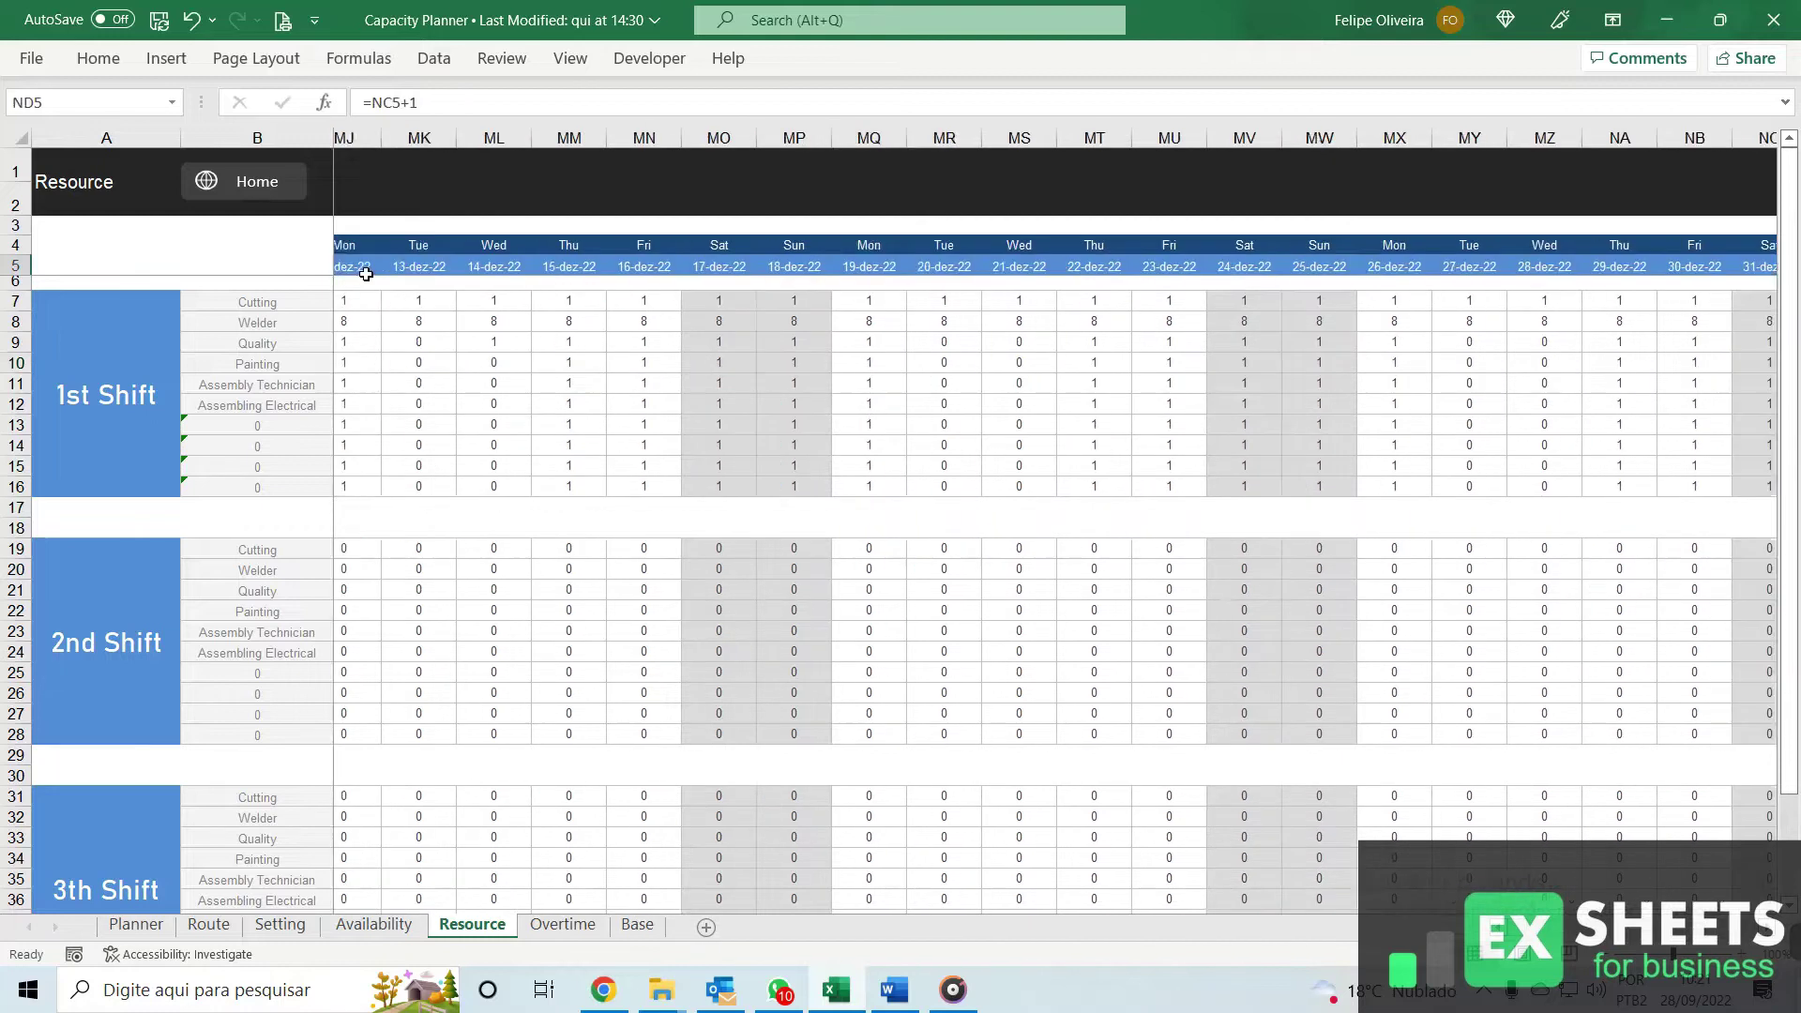
pyautogui.hotkey('ctrl', 'Left')
pyautogui.press('Right')
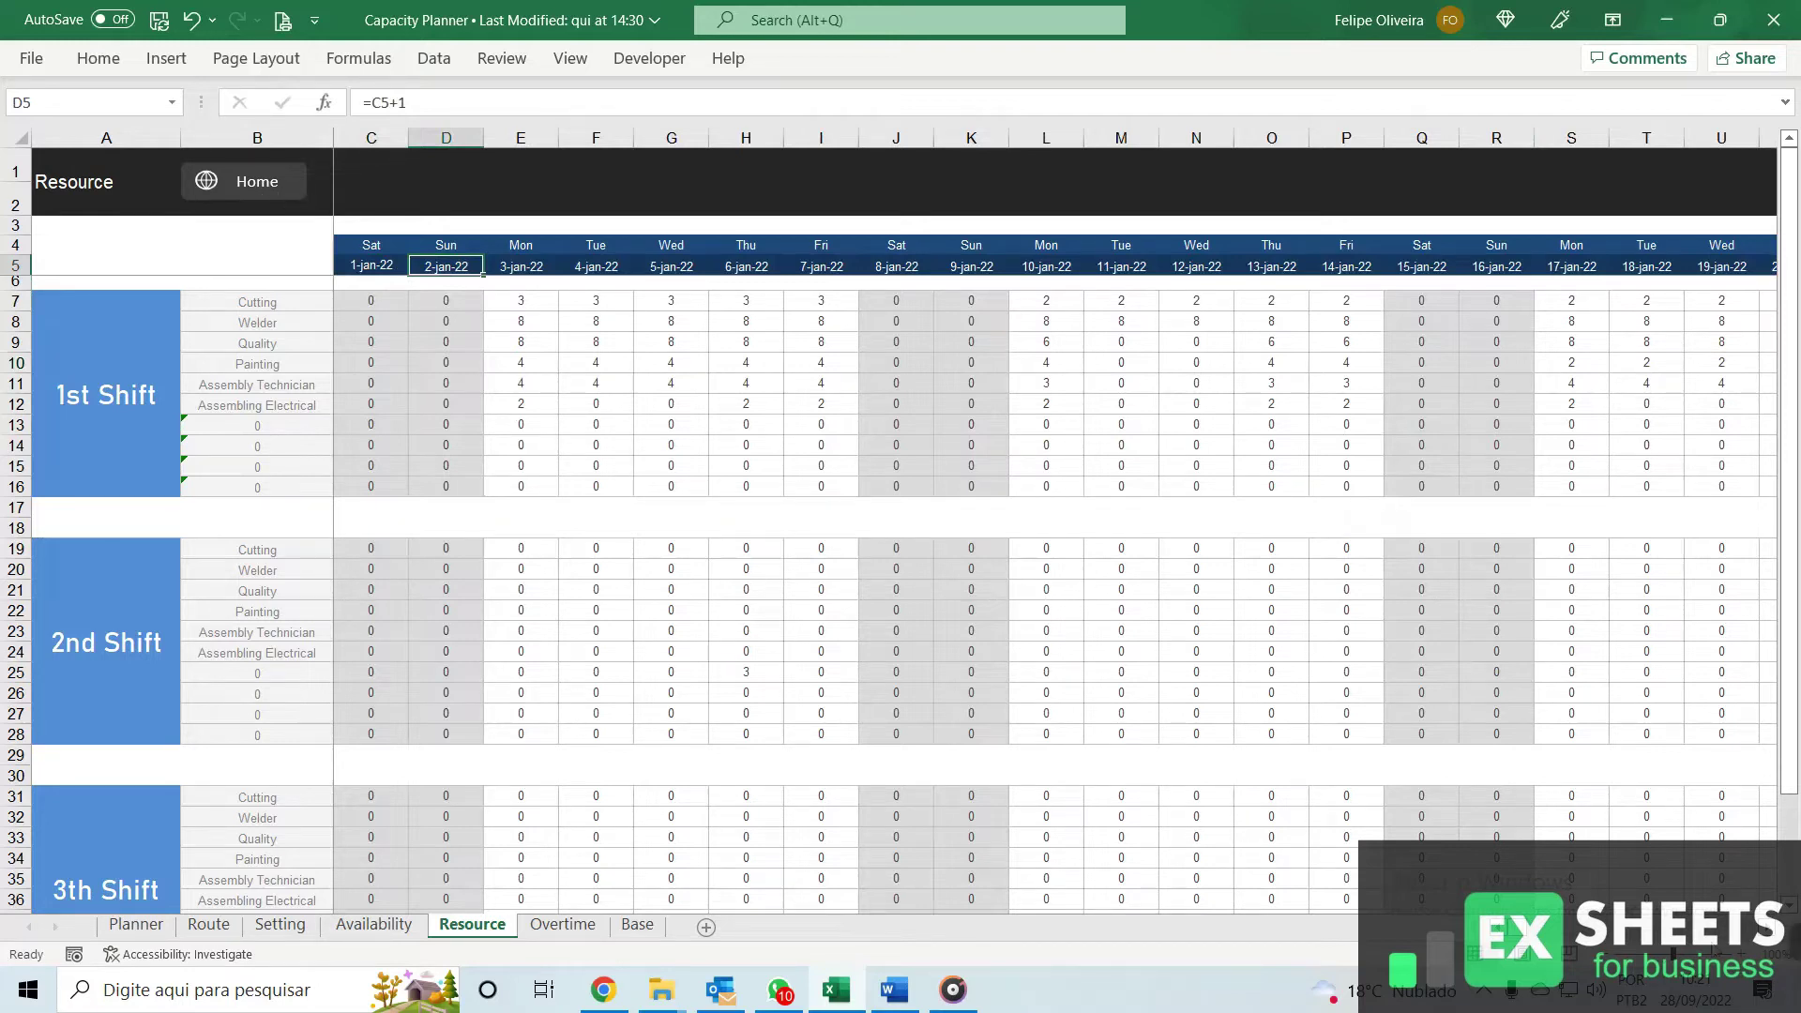
pyautogui.hscroll(3, 439, 360)
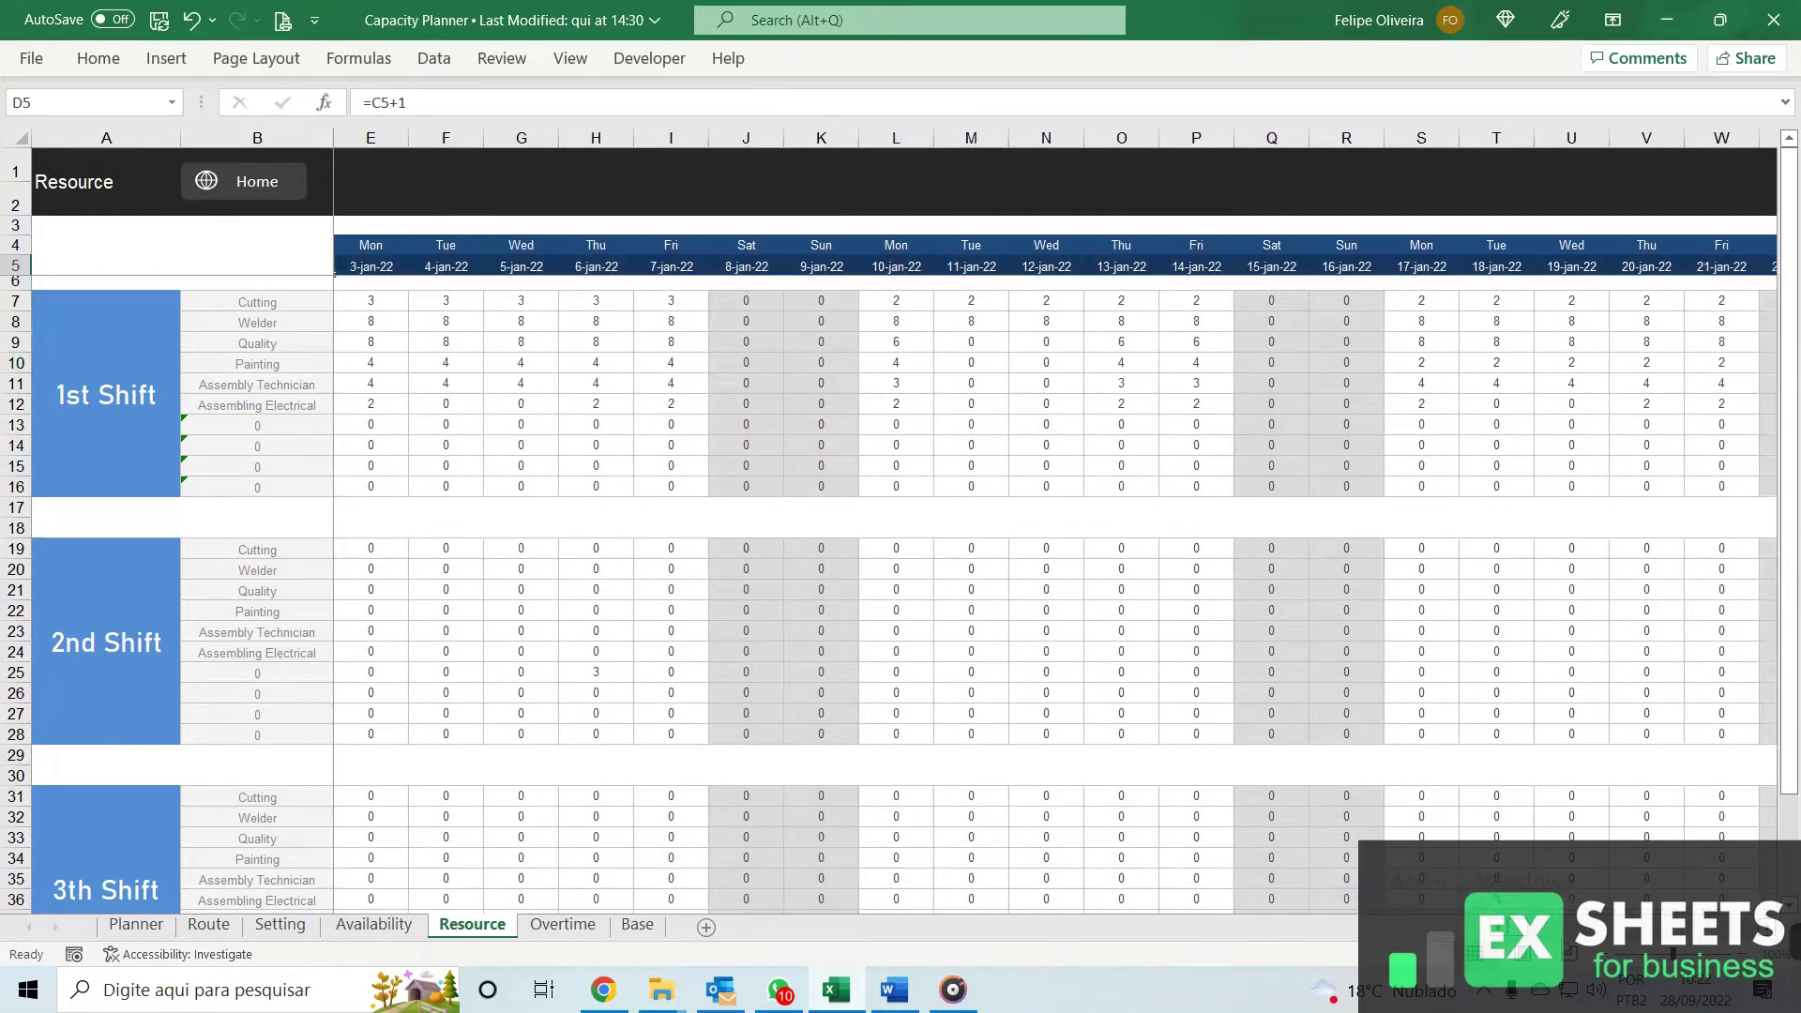
pyautogui.hscroll(-3, 439, 360)
pyautogui.click(253, 181)
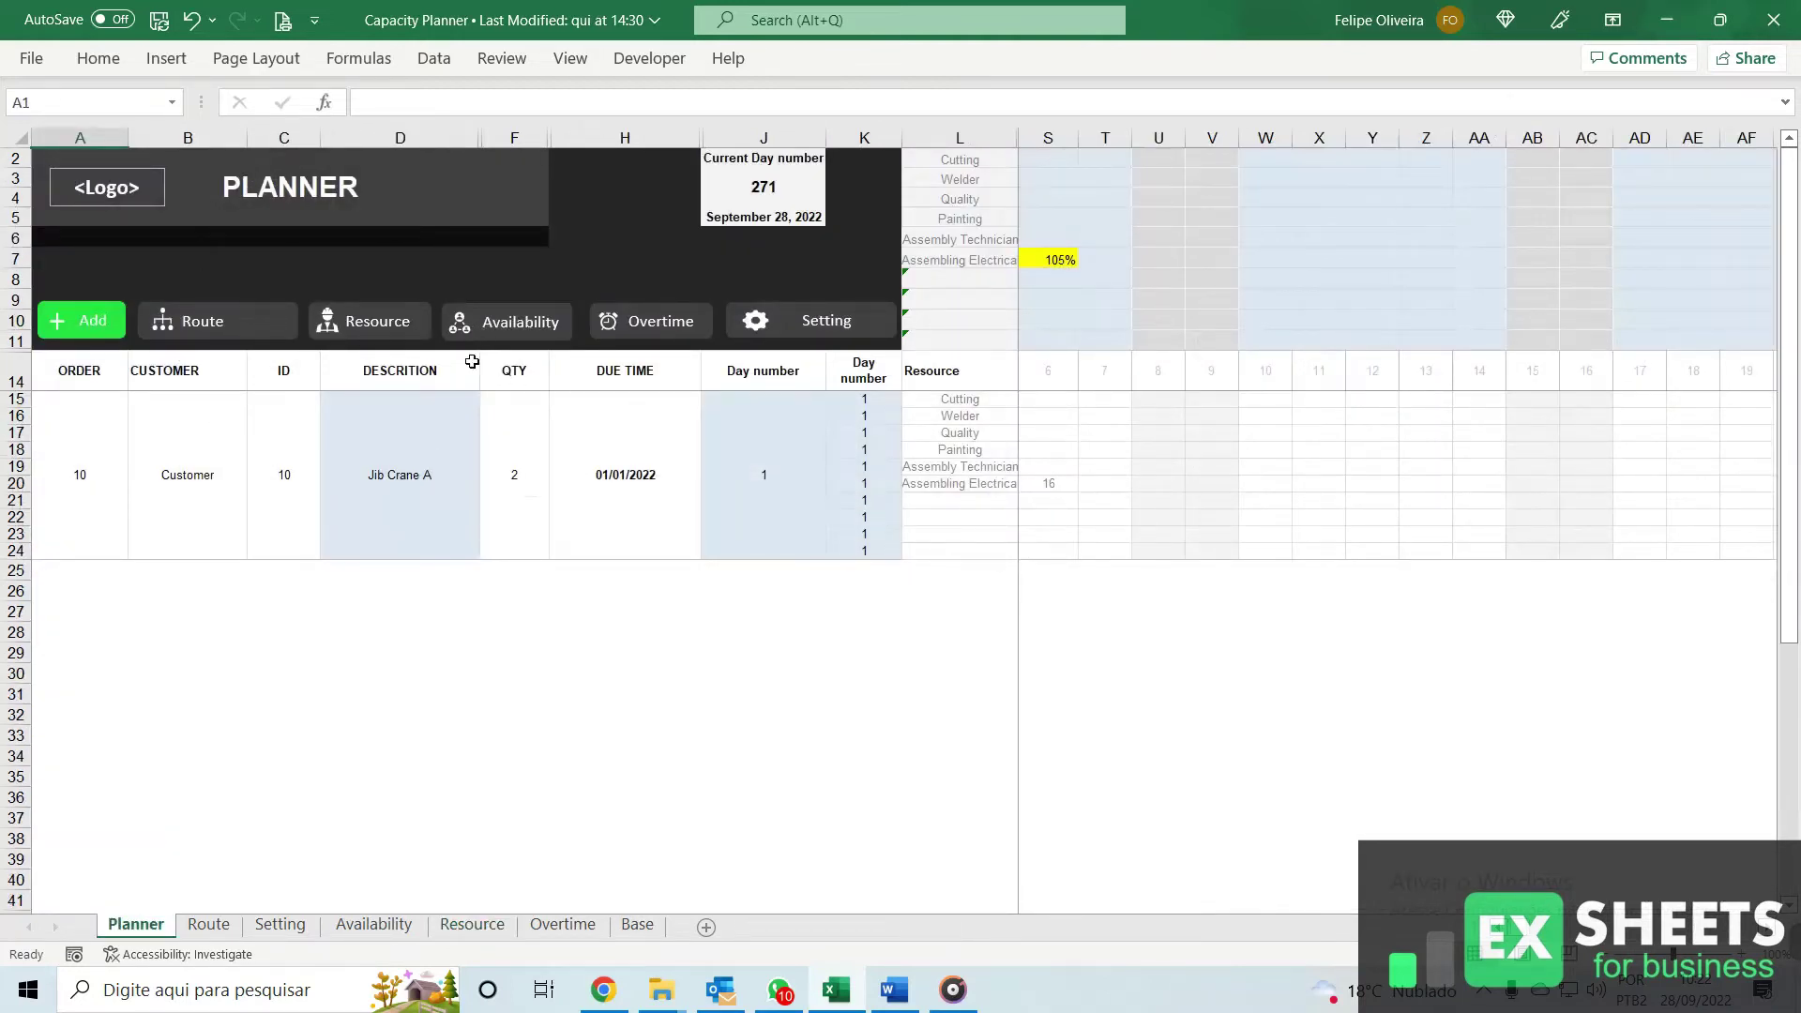
pyautogui.click(511, 328)
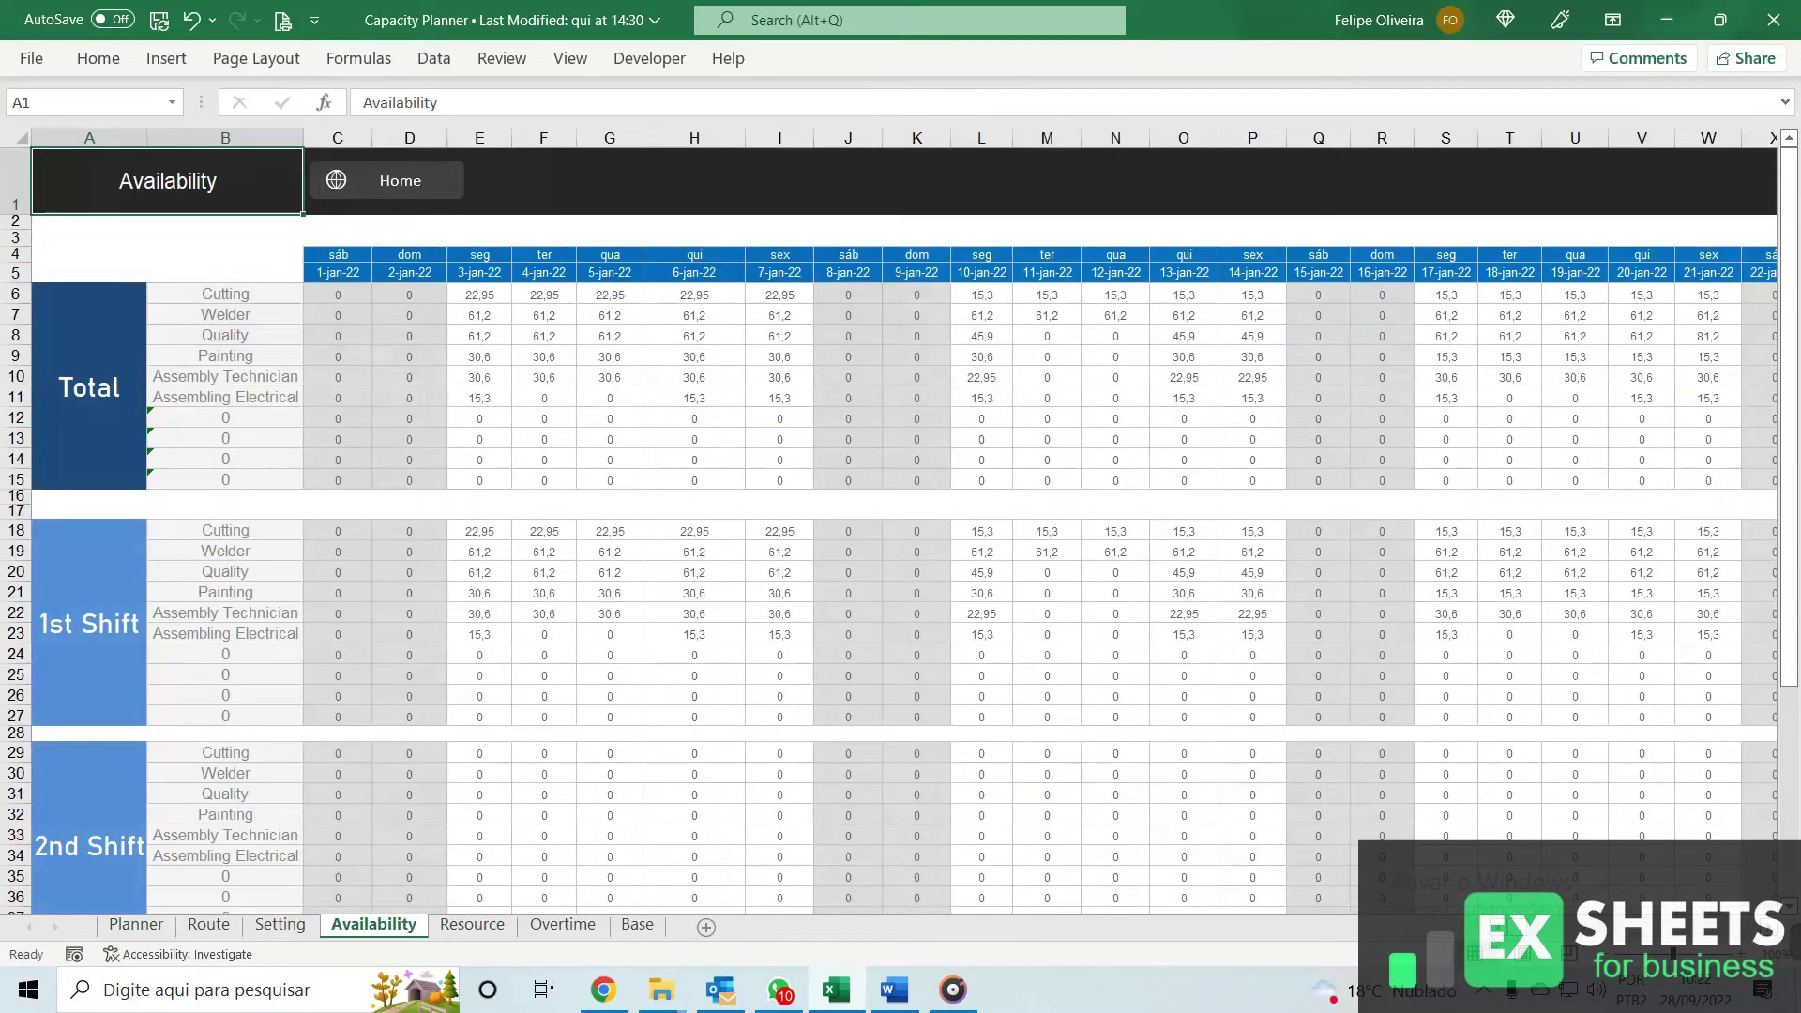
pyautogui.click(480, 296)
pyautogui.click(524, 296)
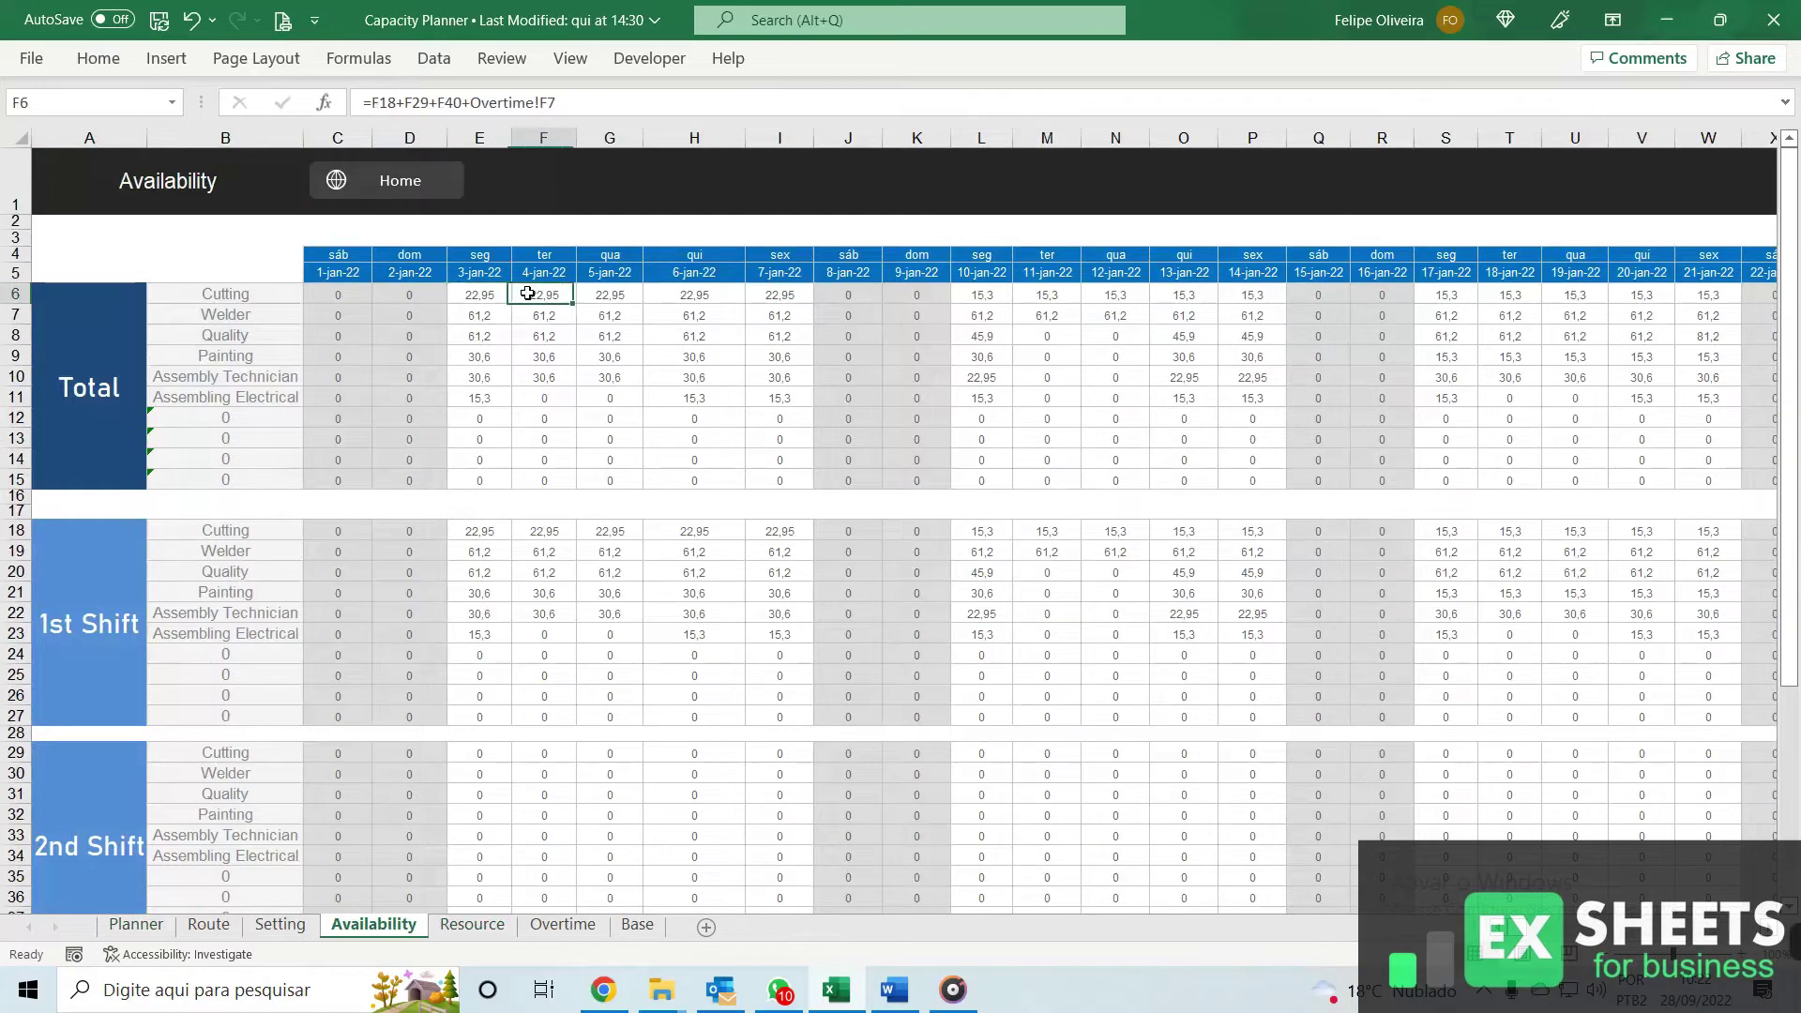
pyautogui.click(842, 294)
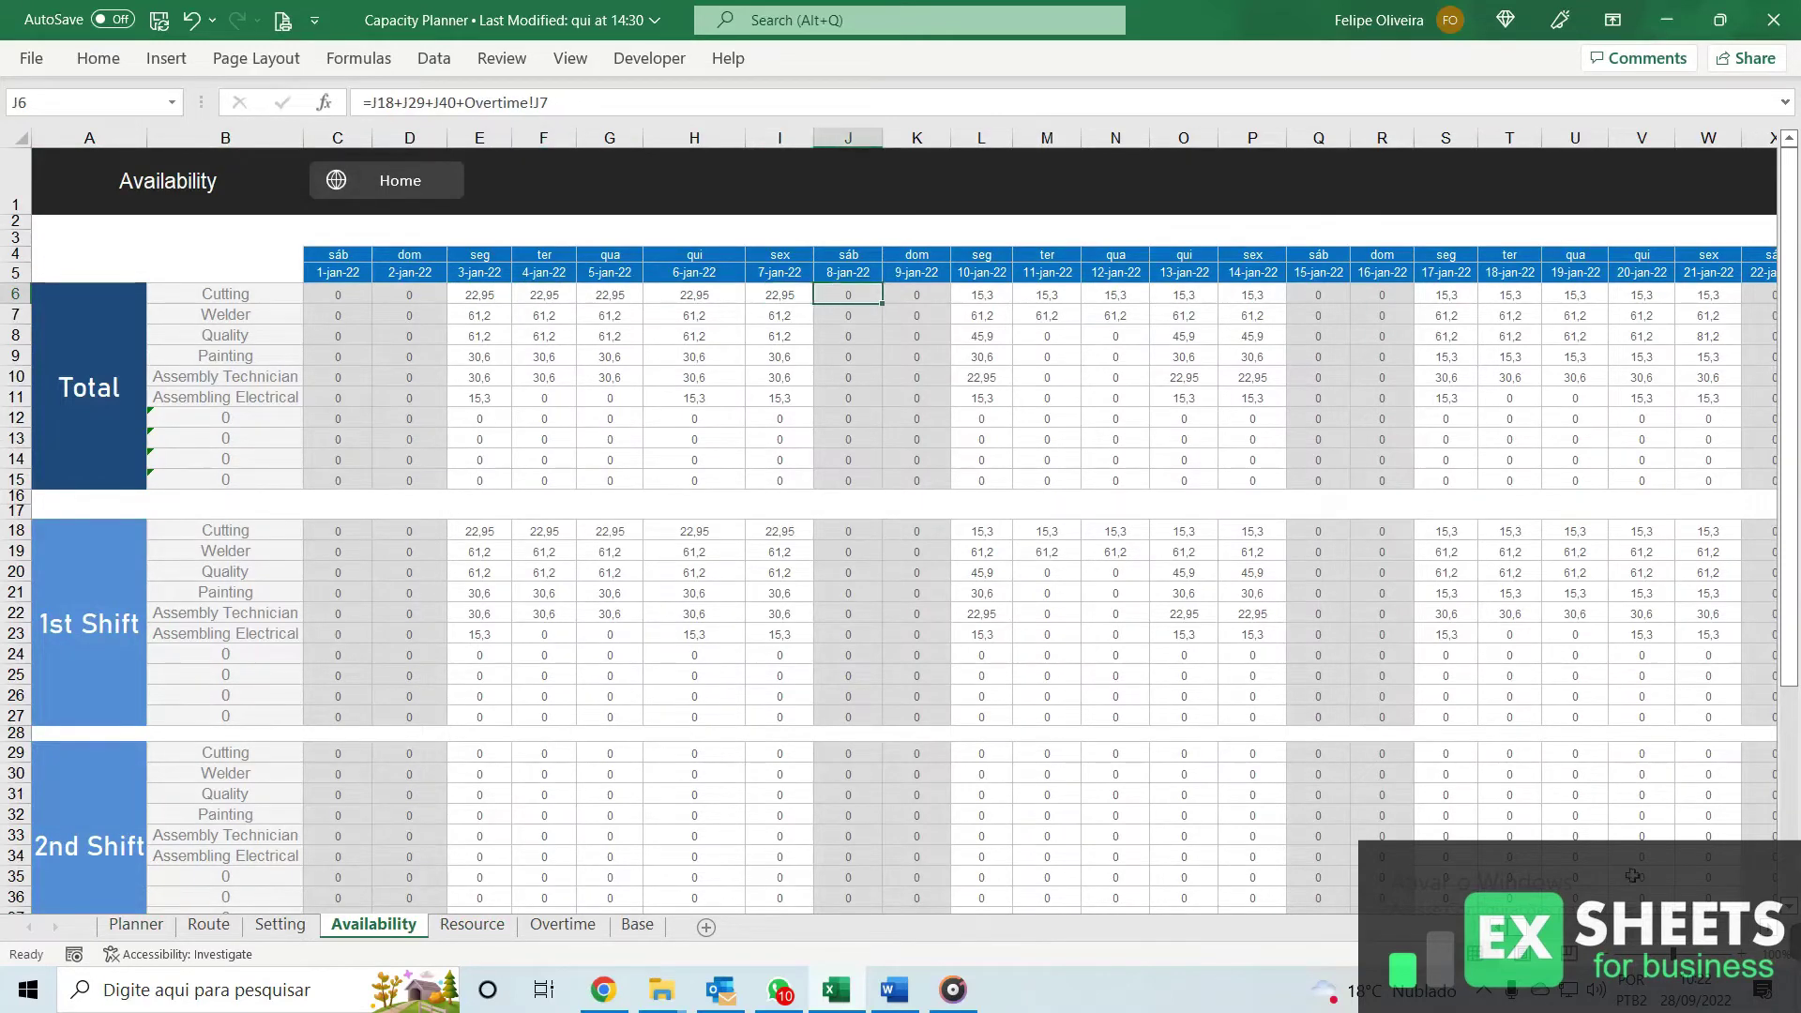
pyautogui.hscroll(4, 903, 521)
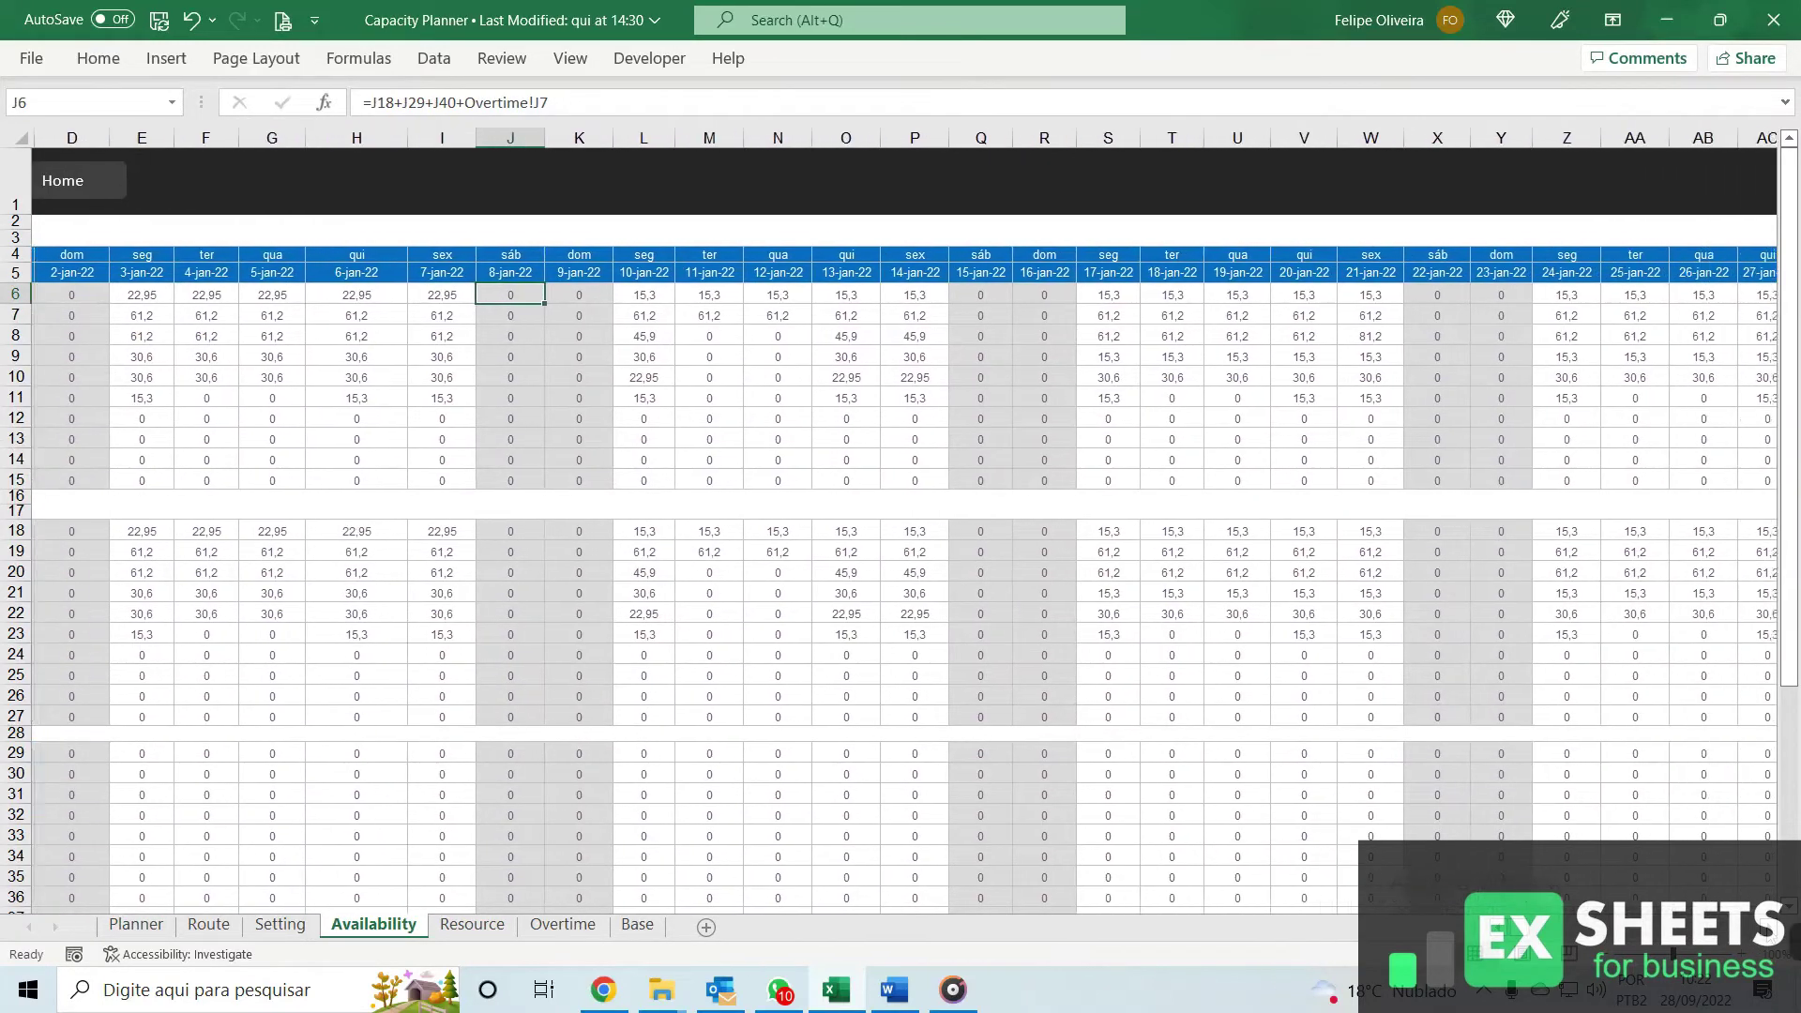
pyautogui.hscroll(5, 904, 520)
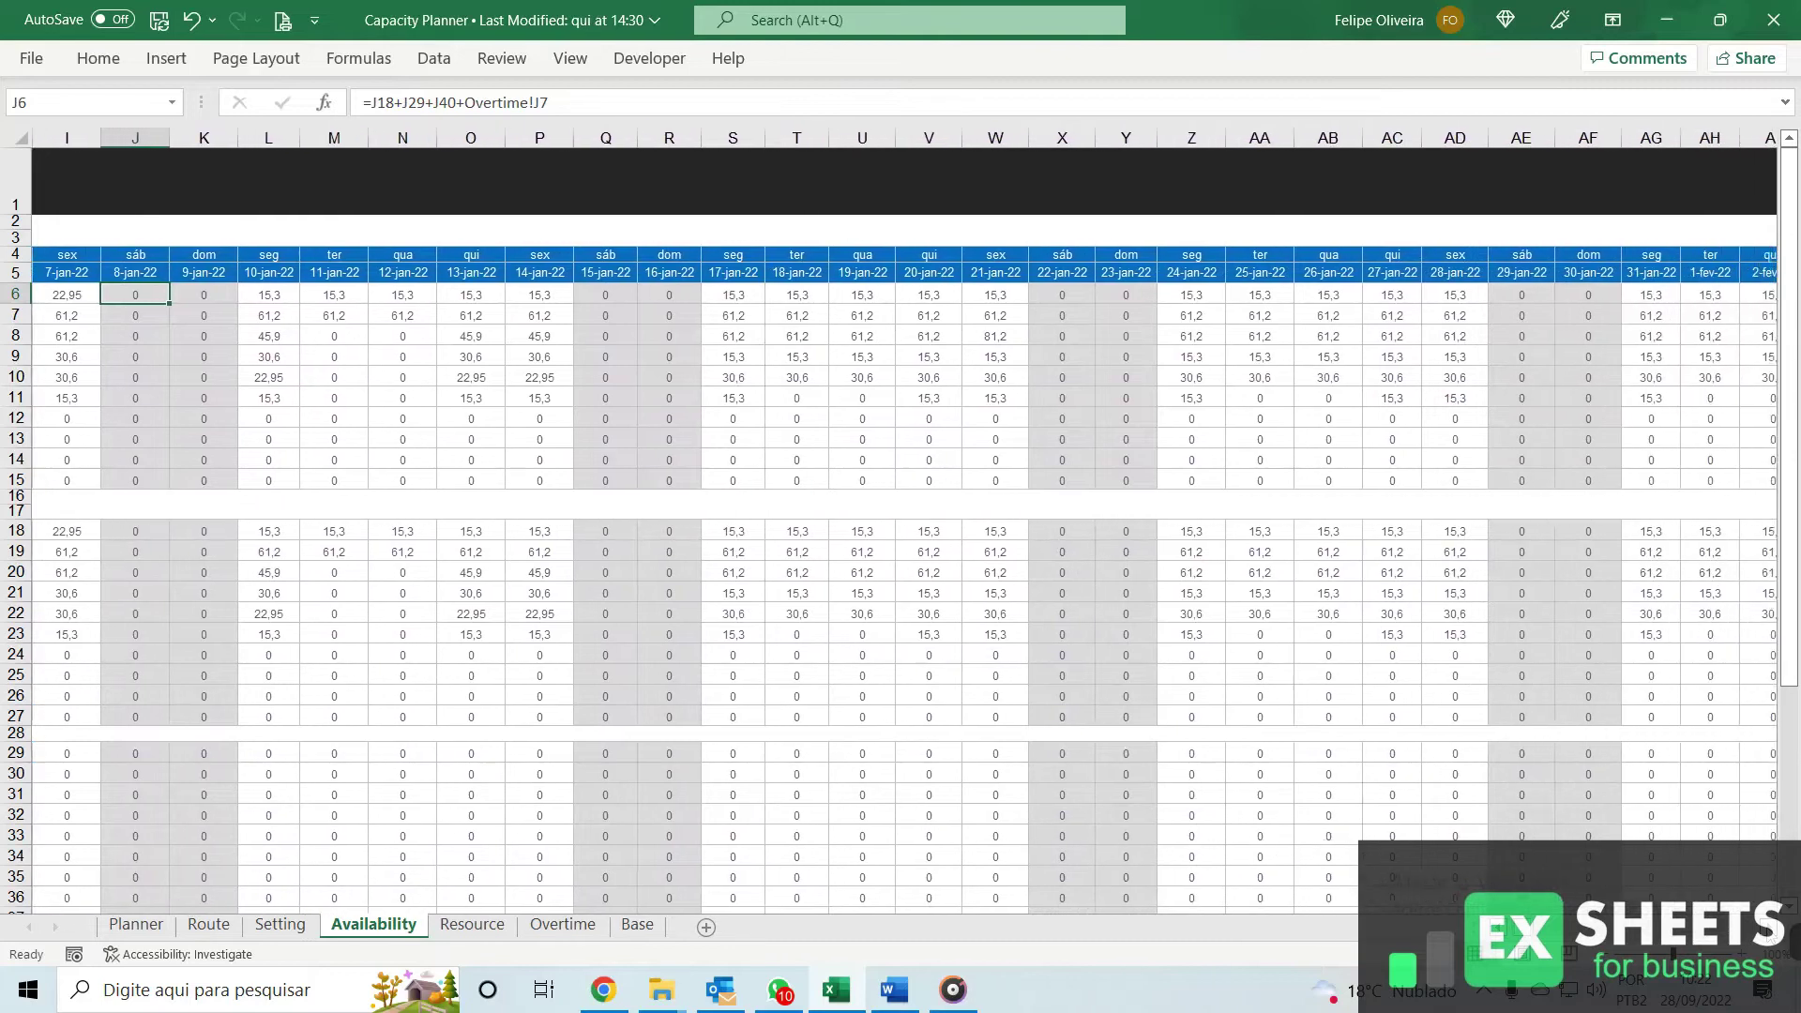
pyautogui.hscroll(-6, 903, 520)
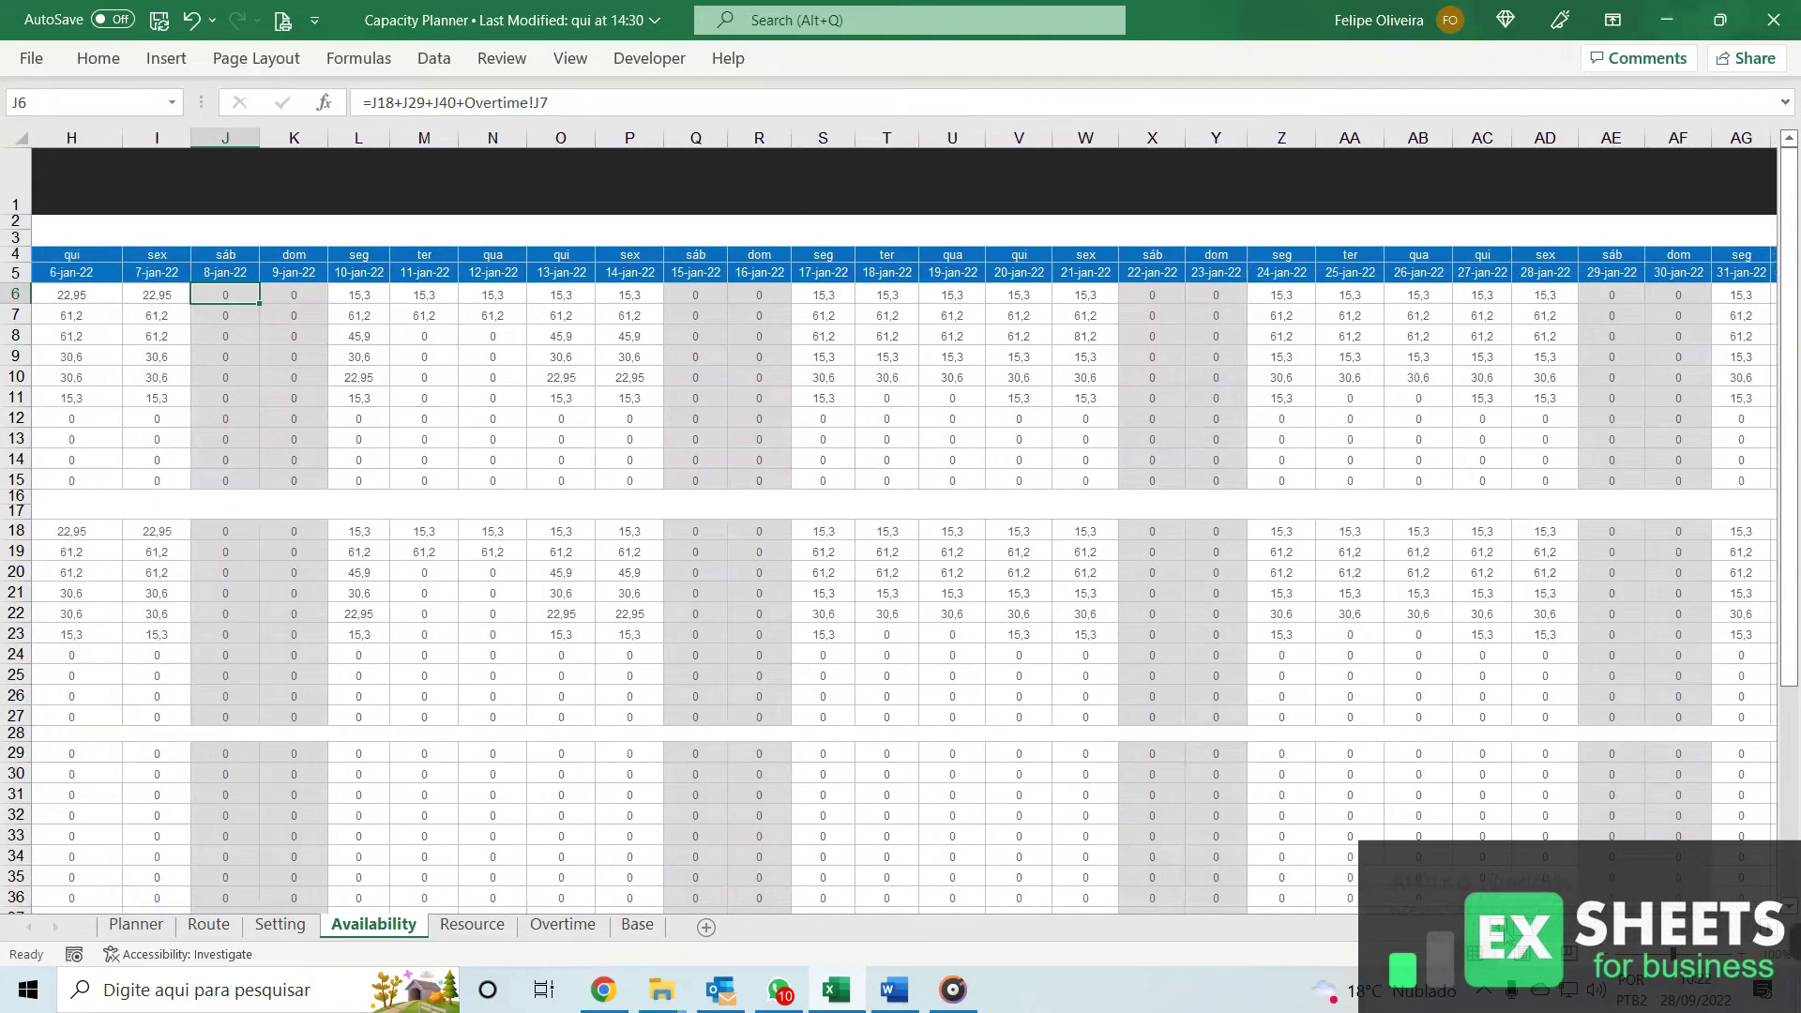
pyautogui.hscroll(-1, 903, 520)
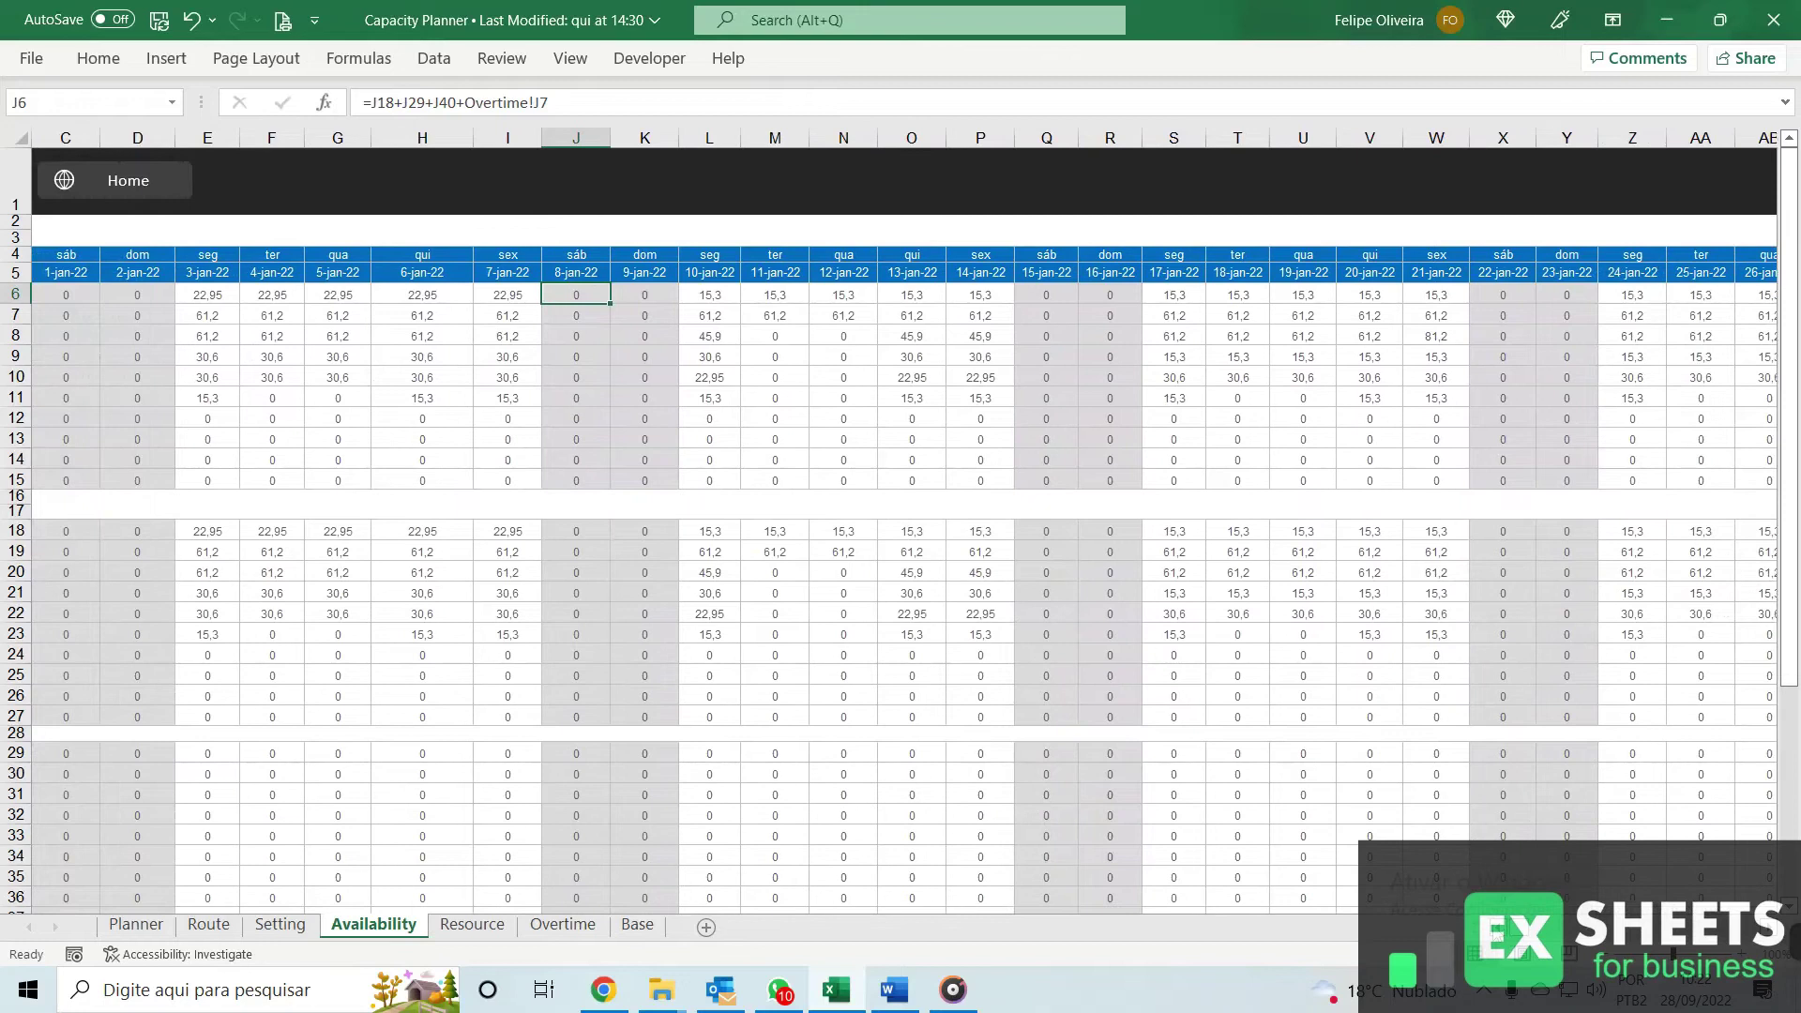
pyautogui.hscroll(-2, 903, 521)
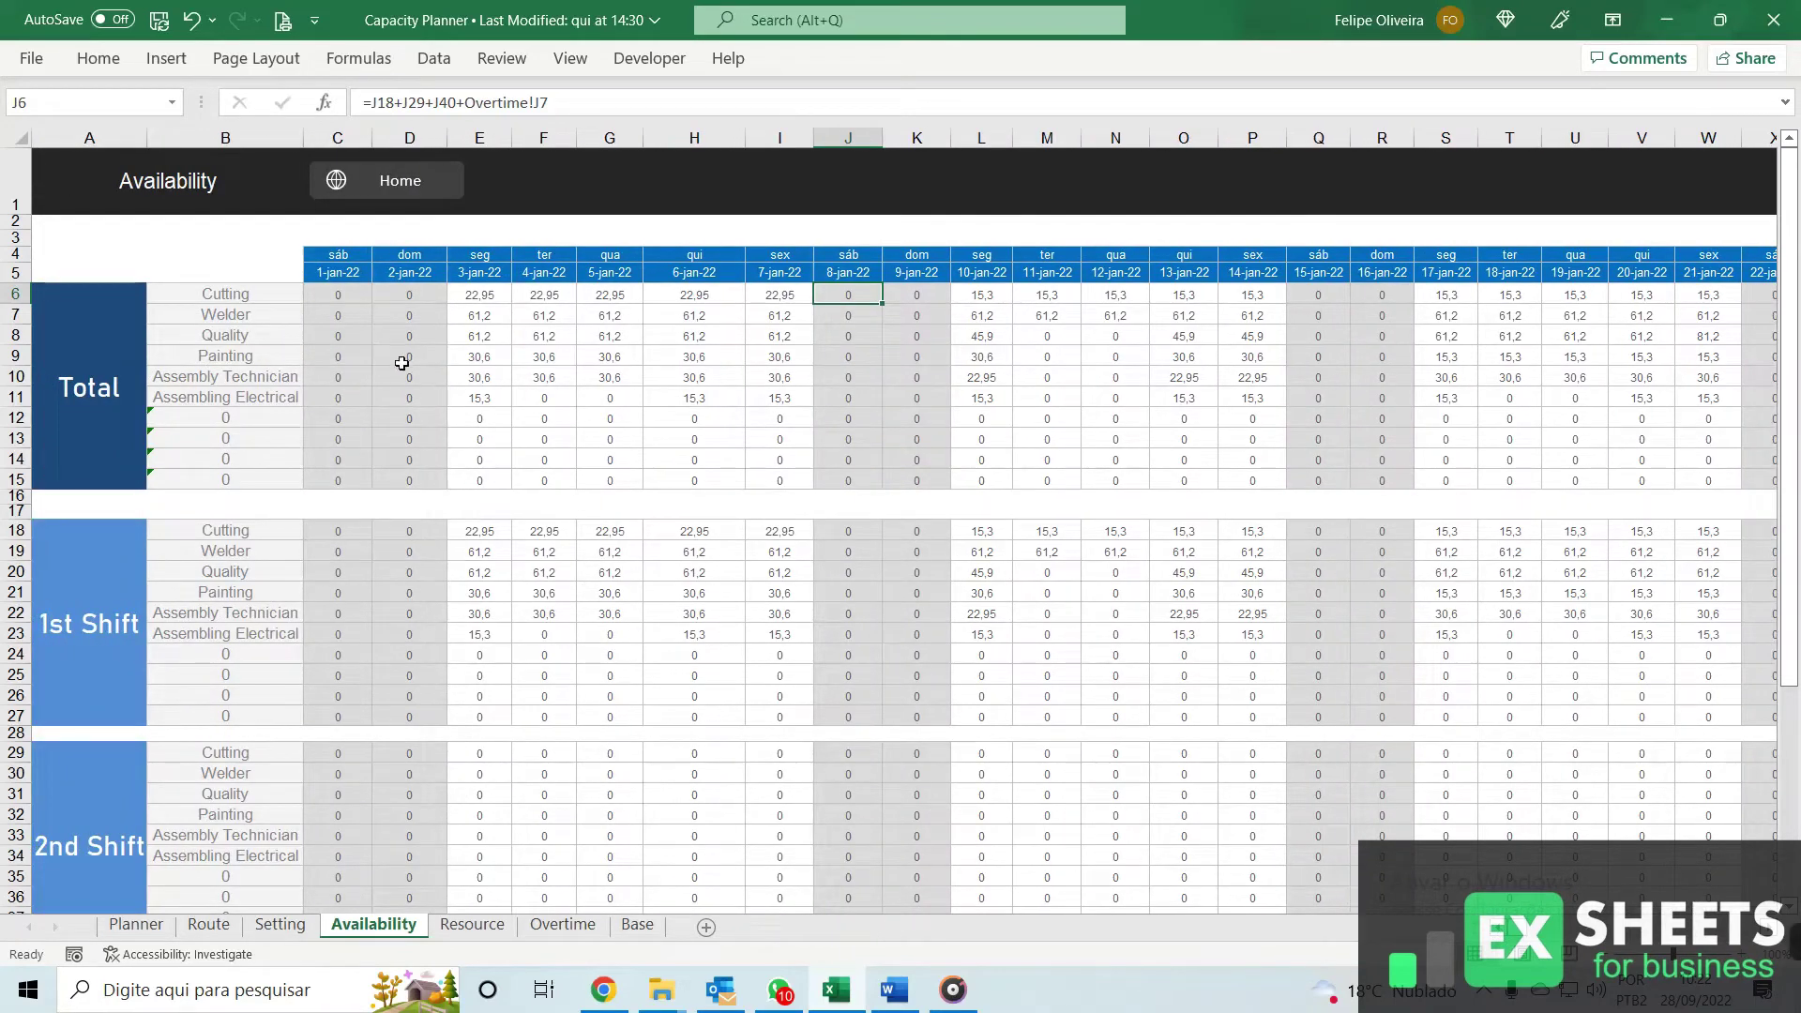
pyautogui.click(610, 138)
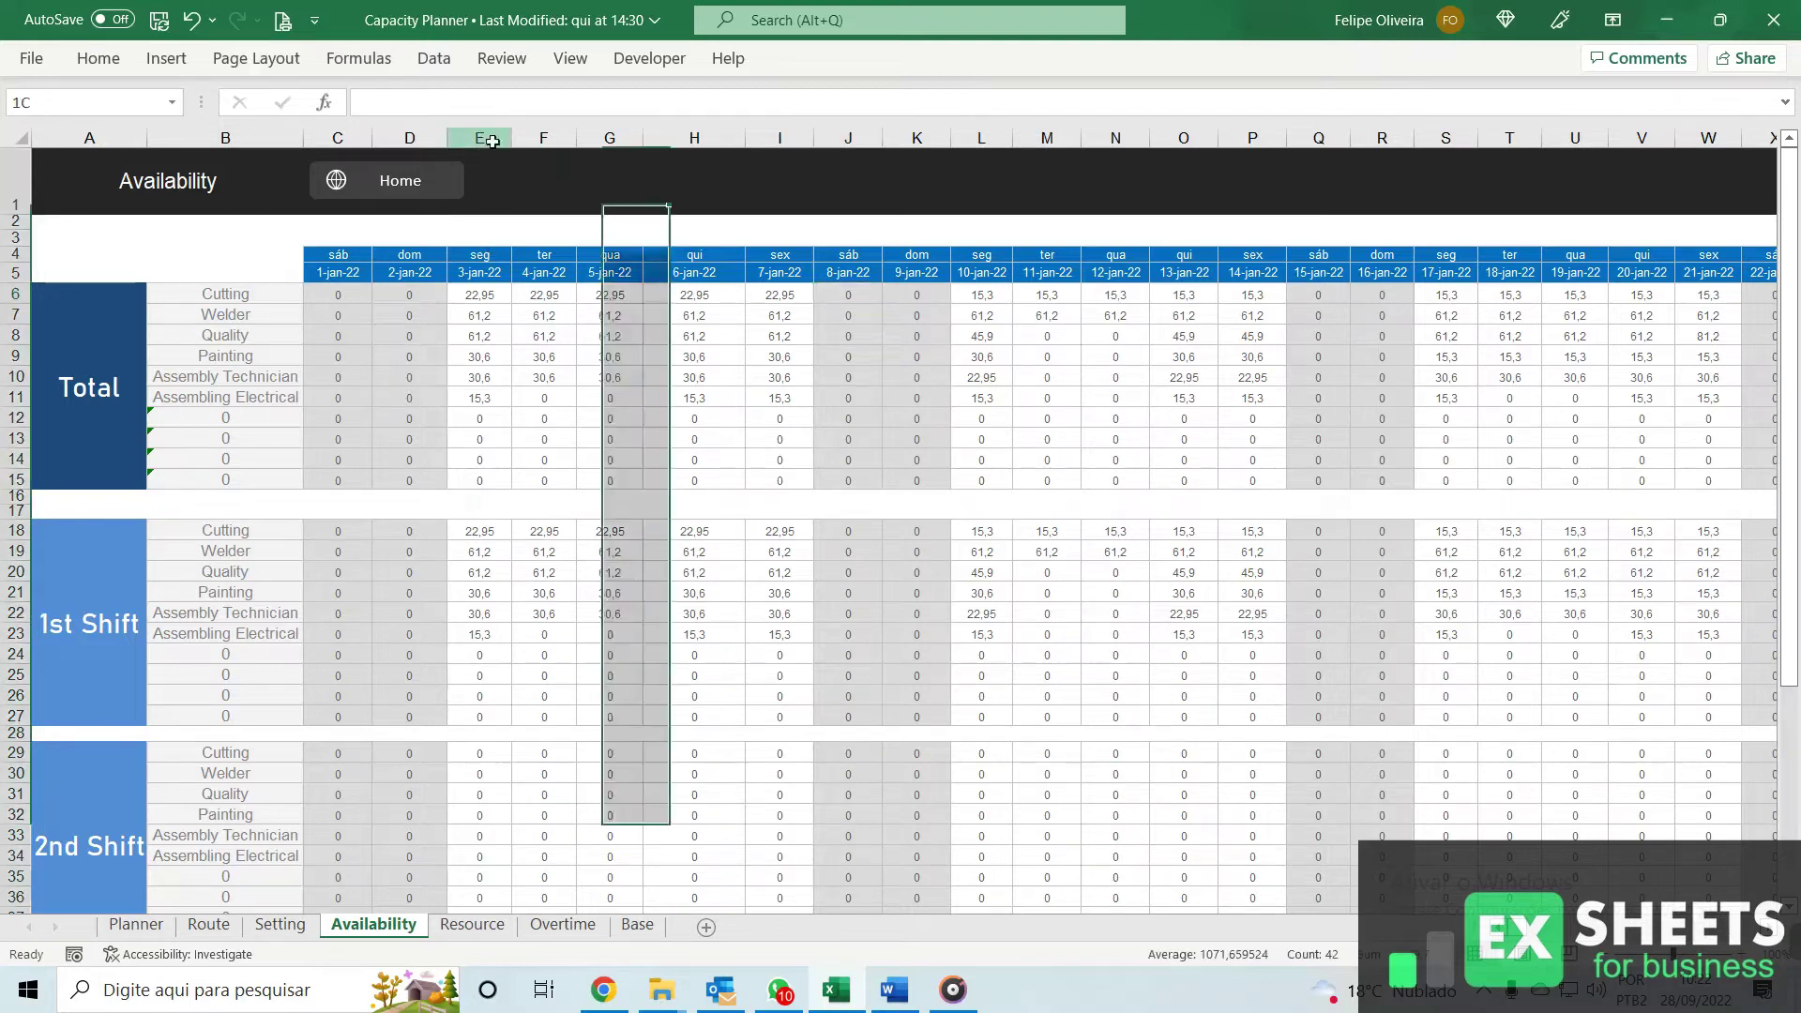
pyautogui.click(480, 138)
pyautogui.click(544, 138)
pyautogui.click(601, 137)
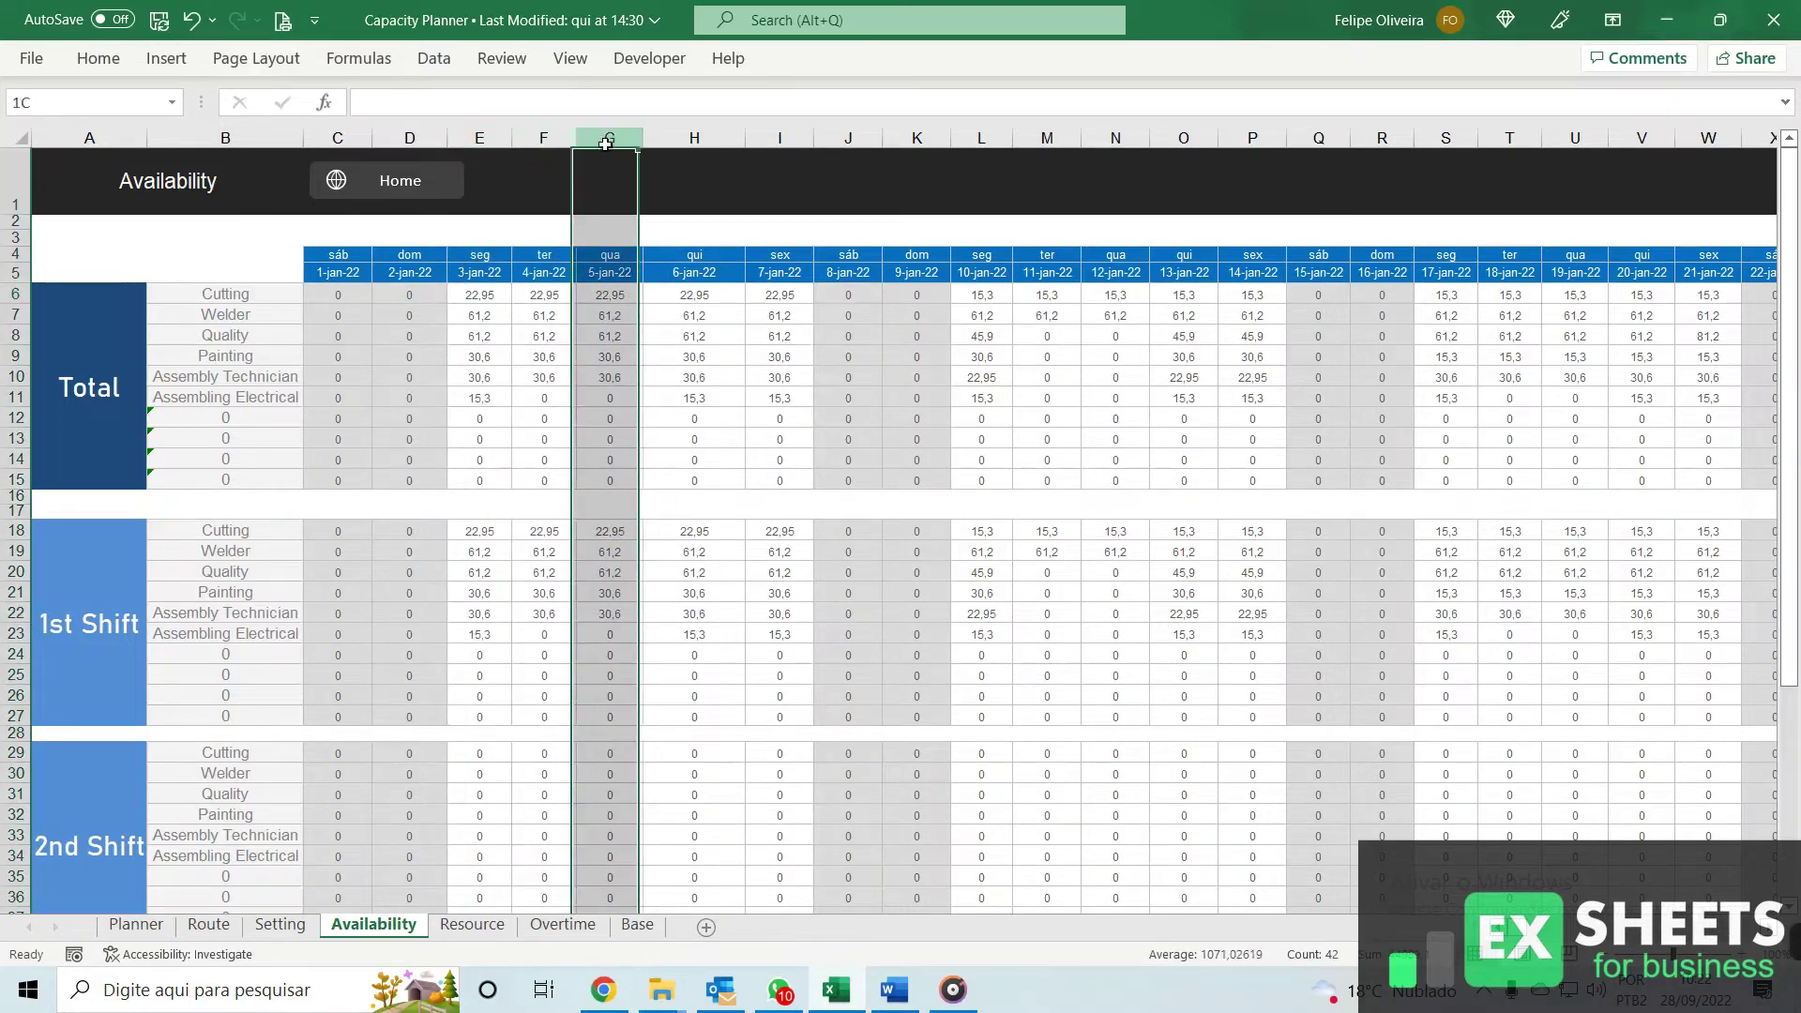
pyautogui.click(694, 138)
pyautogui.click(11, 294)
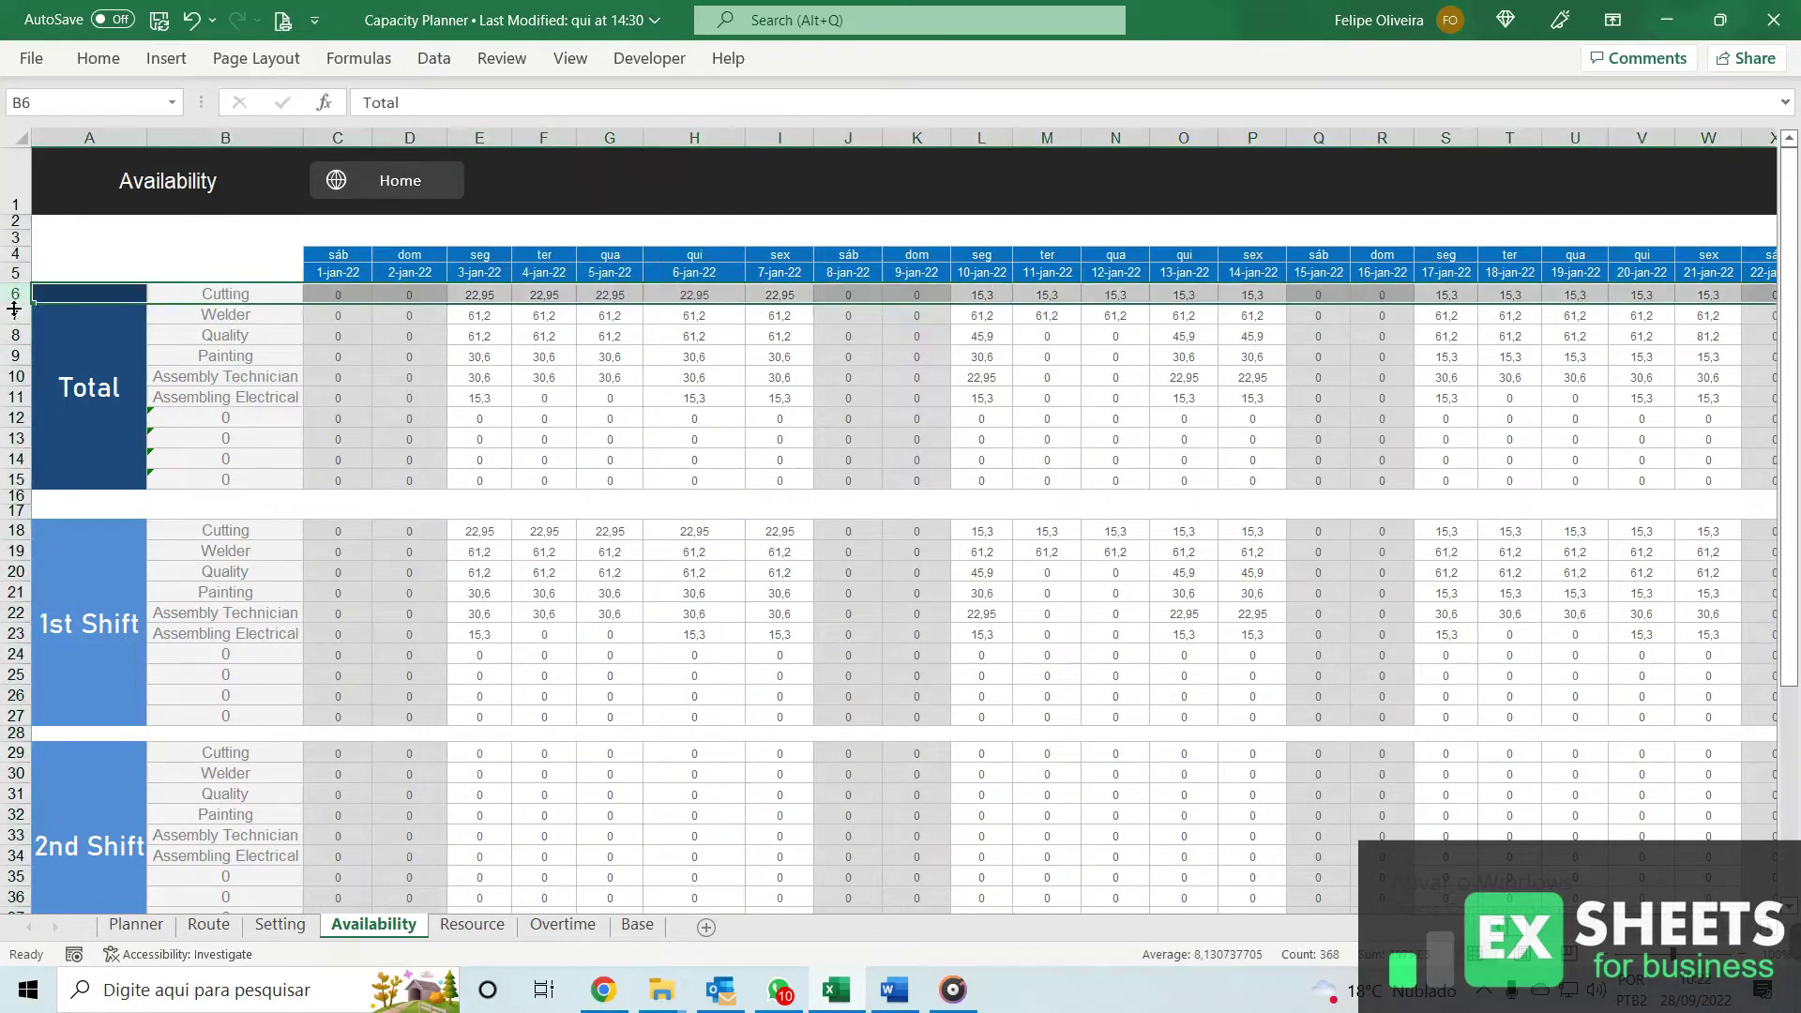
pyautogui.click(15, 314)
pyautogui.scroll(-2, 162, 516)
pyautogui.scroll(-2, 163, 531)
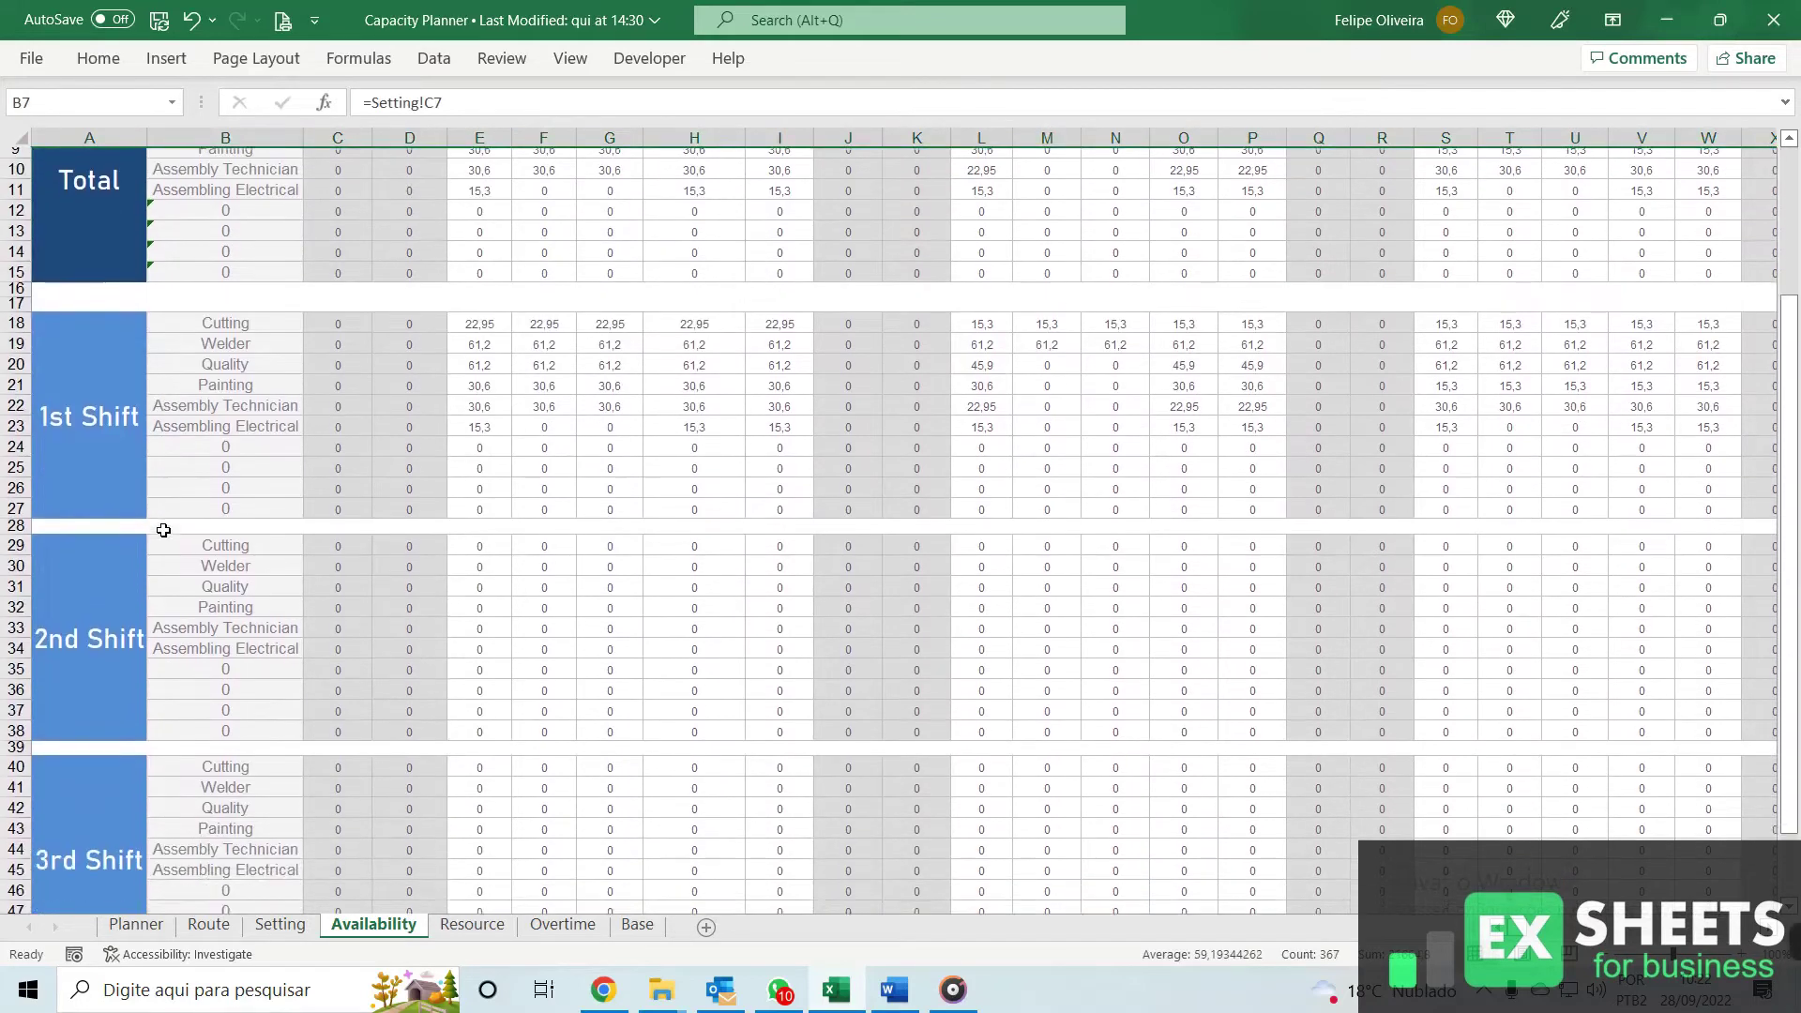
pyautogui.scroll(5, 162, 488)
# - Go from the Planner home sheet to the Route sheet's Jib Crane A route
pyautogui.click(401, 188)
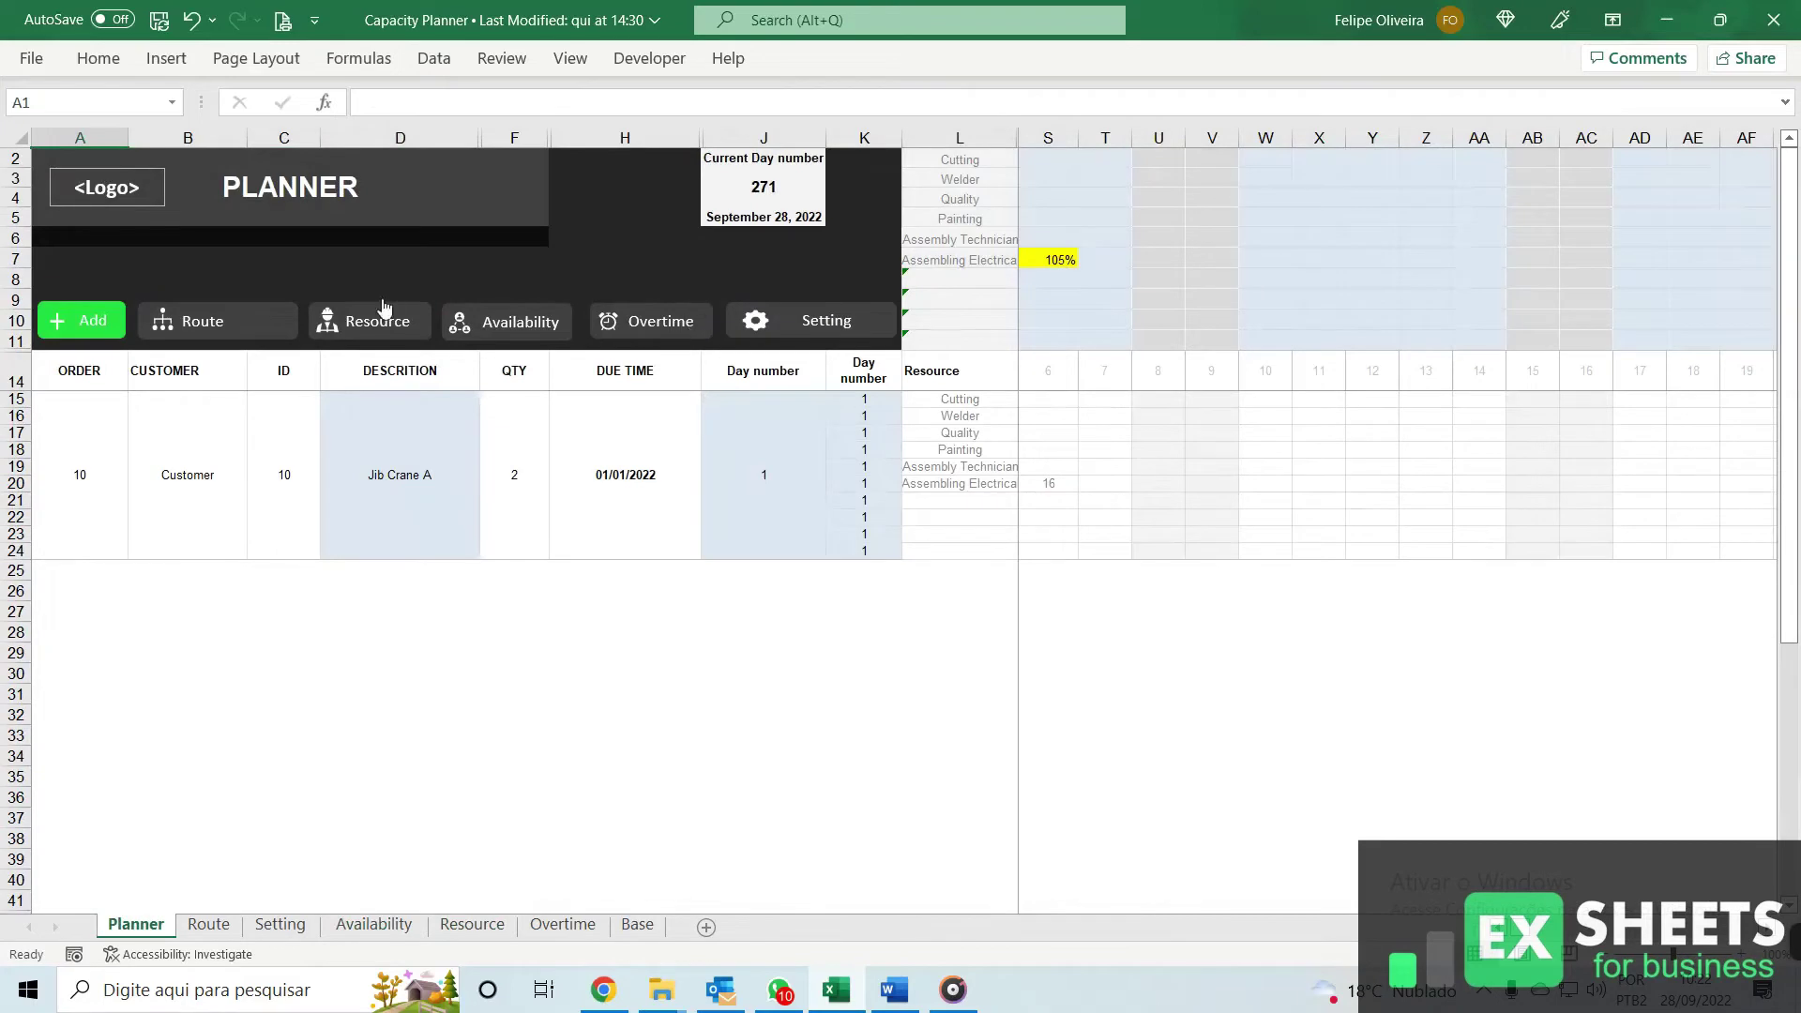
pyautogui.click(230, 315)
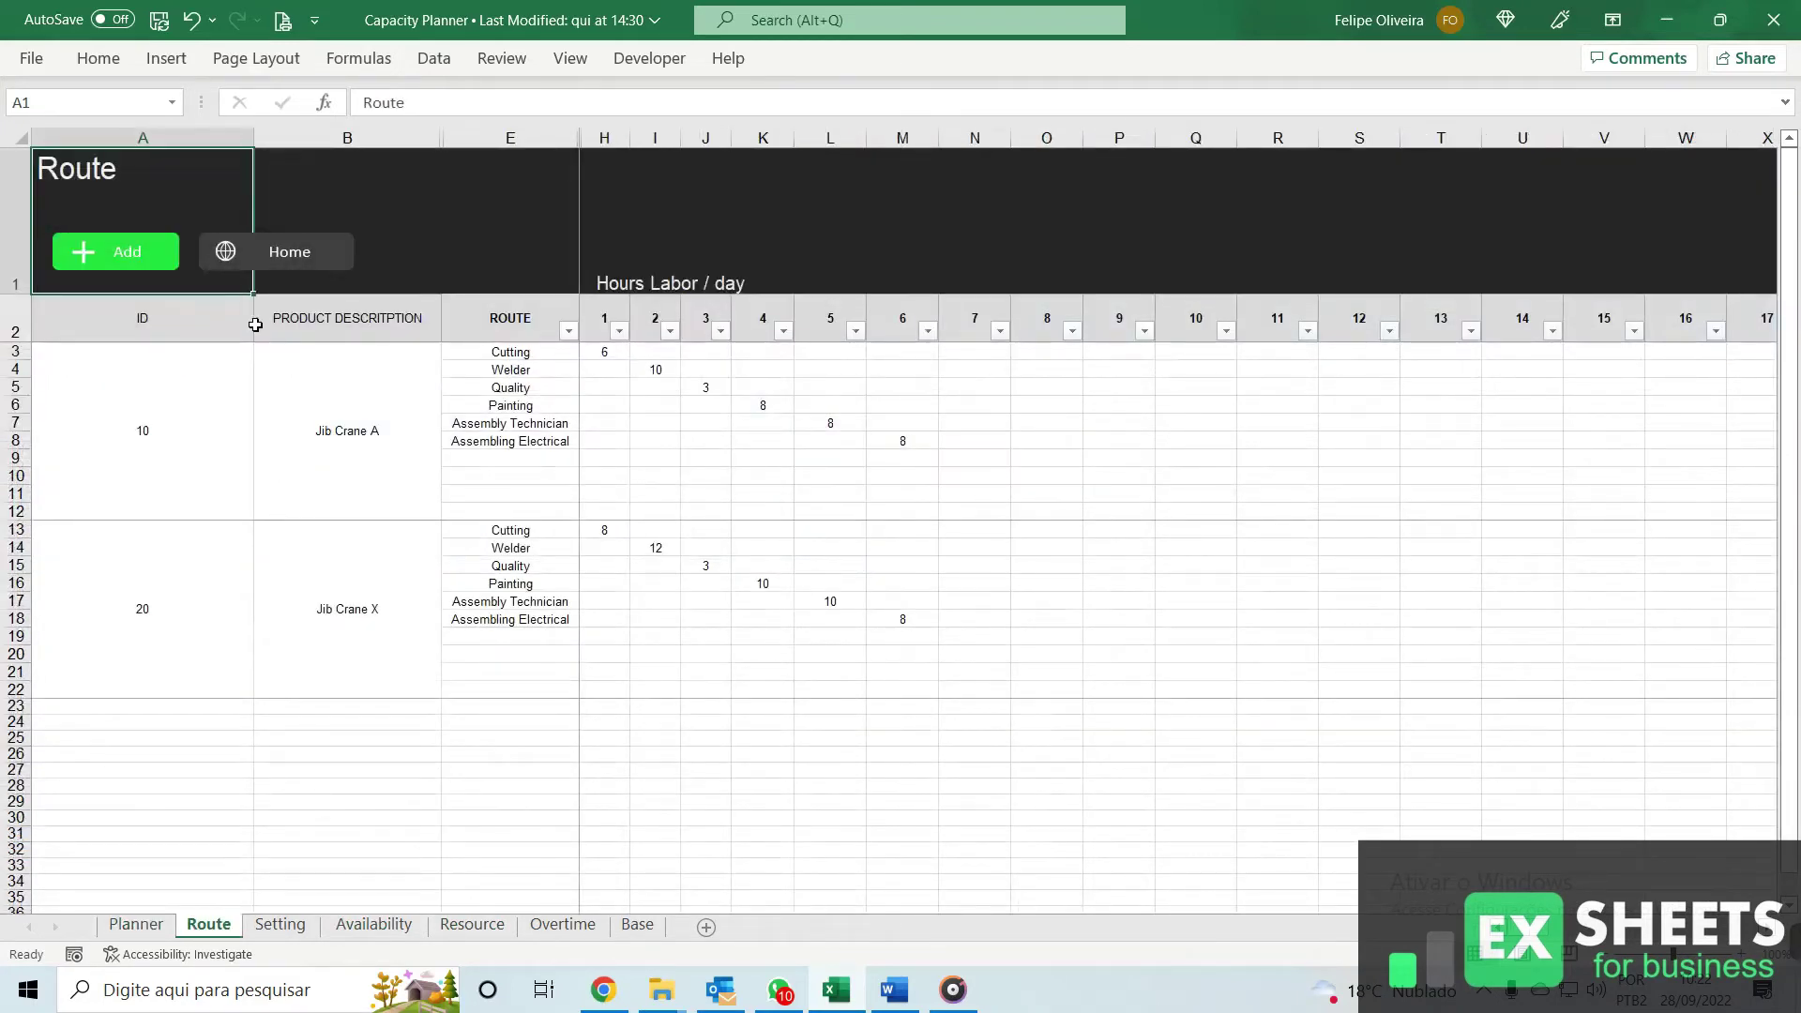
pyautogui.click(309, 439)
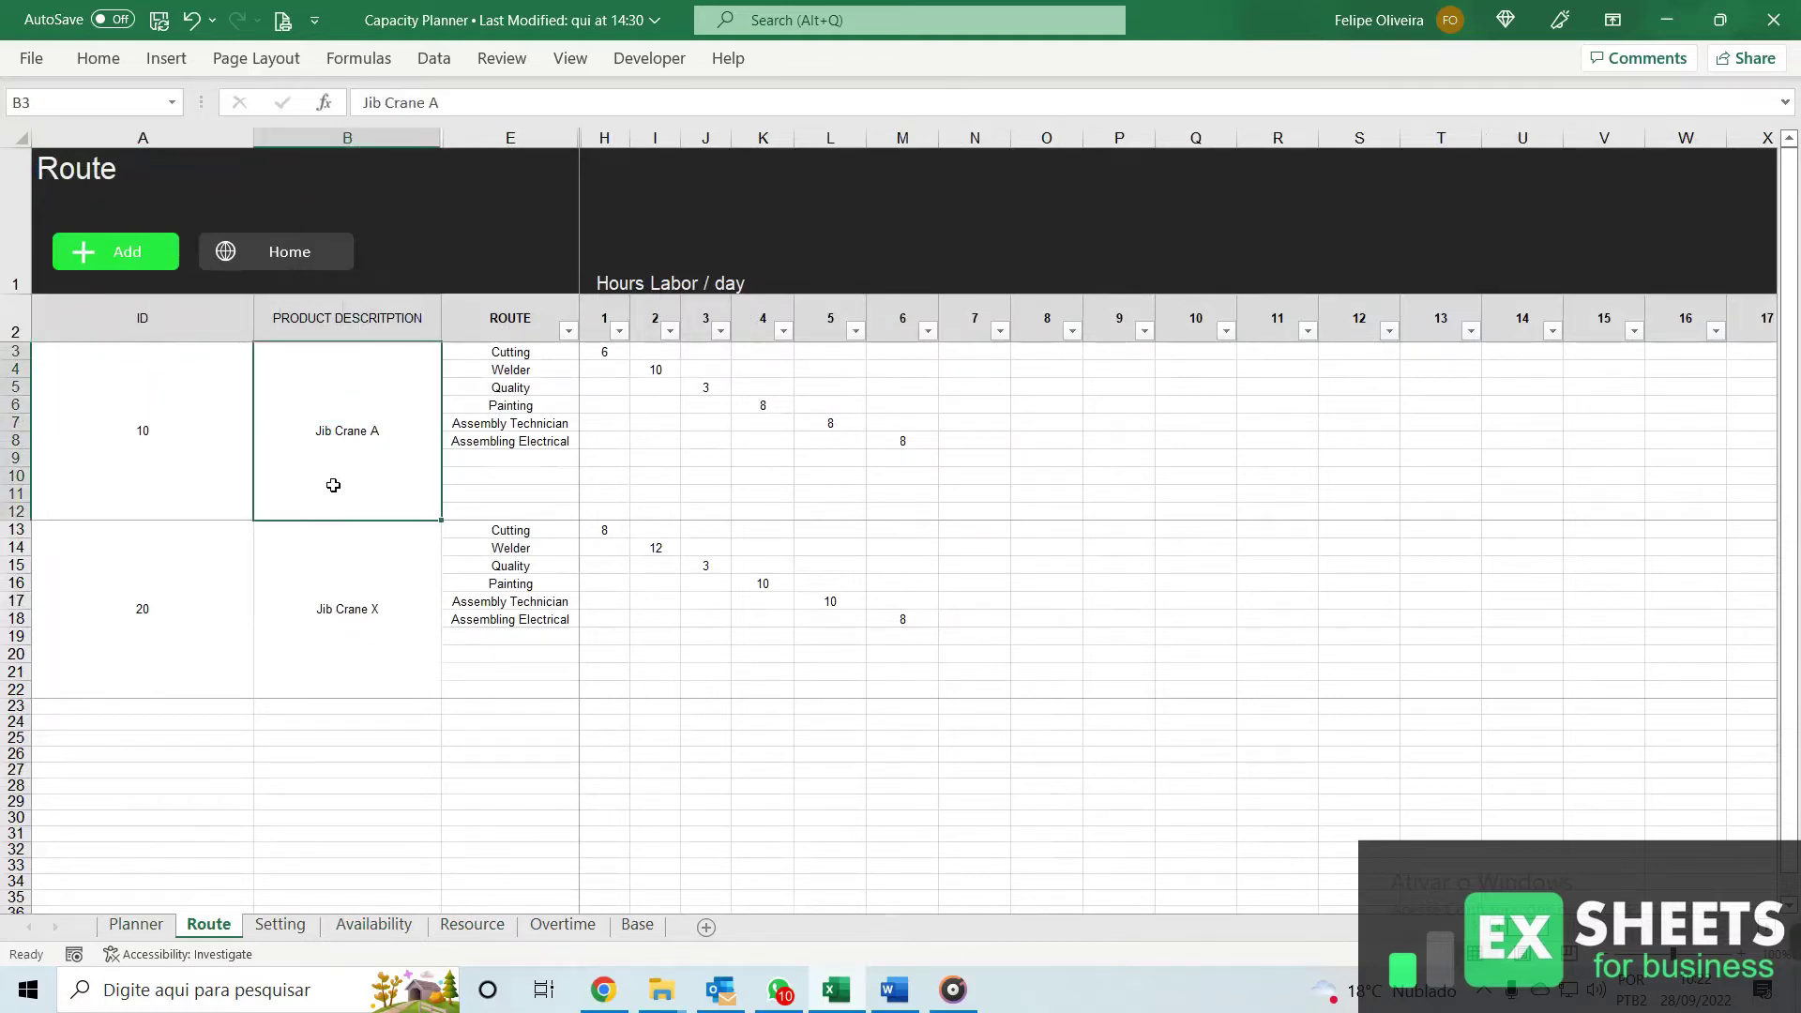
# - Add a new route block with ID 30 and product description Jib Crane Y
pyautogui.click(144, 270)
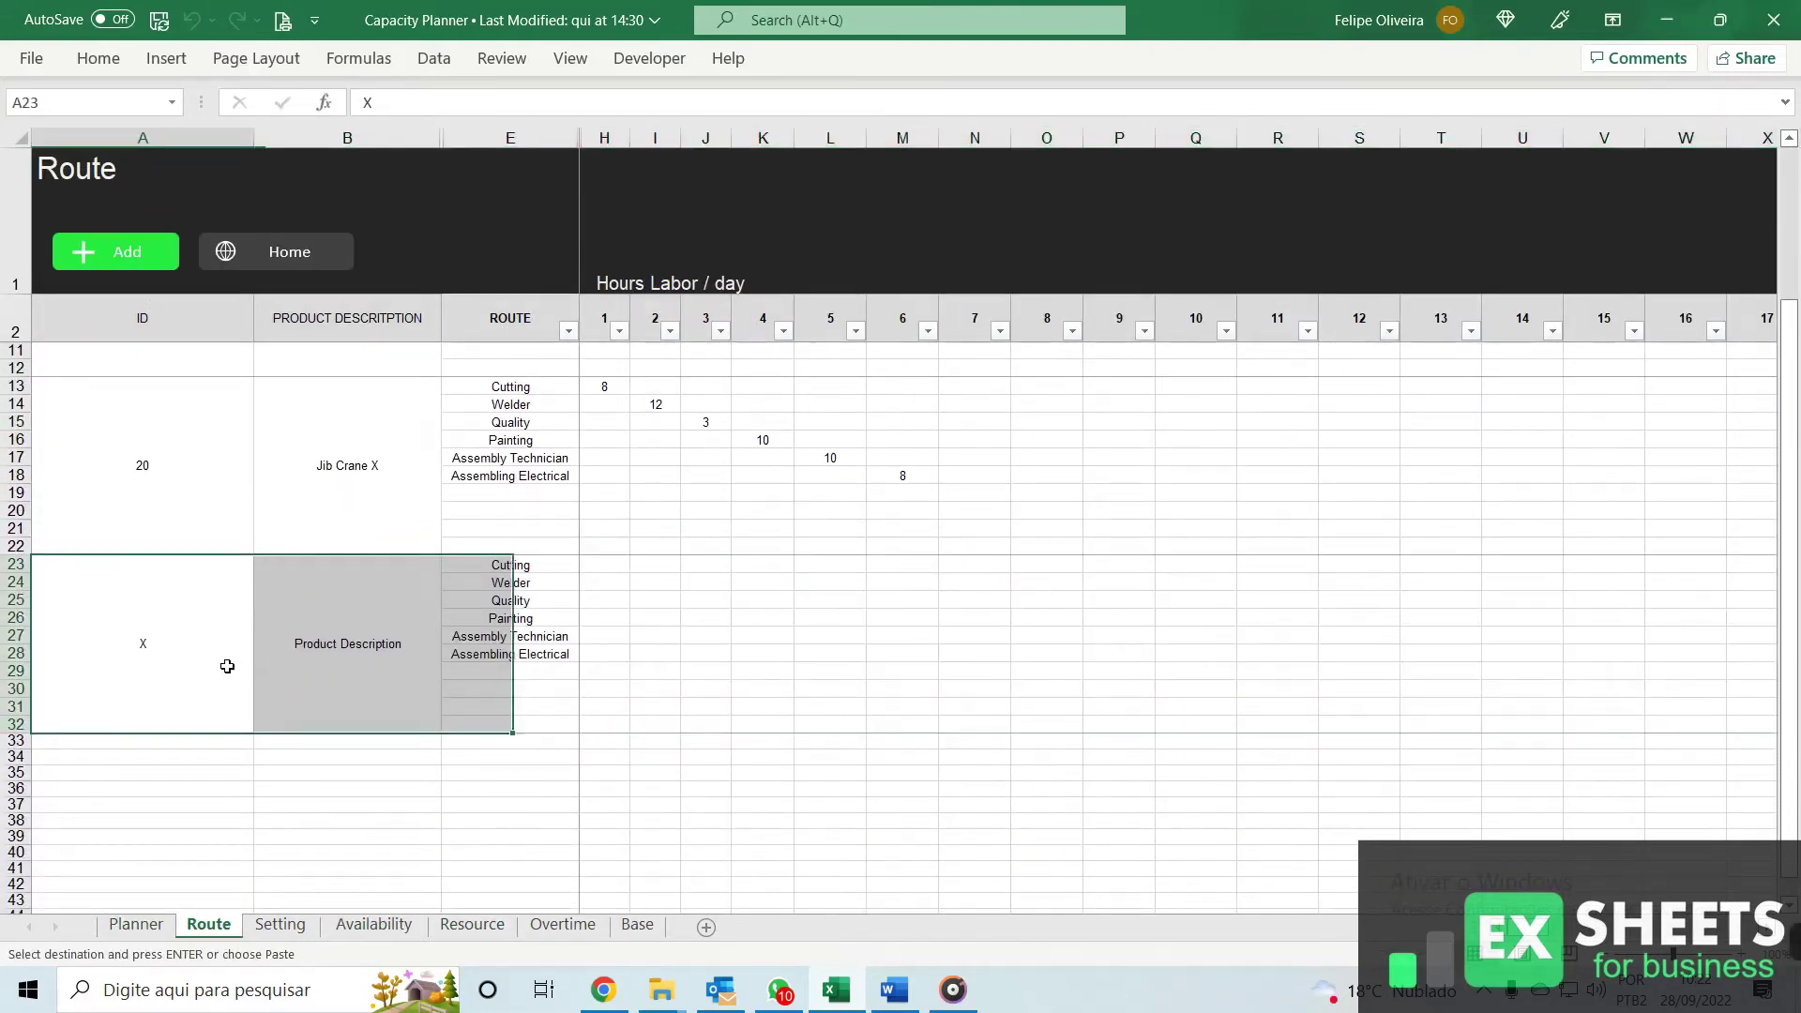
pyautogui.write('3')
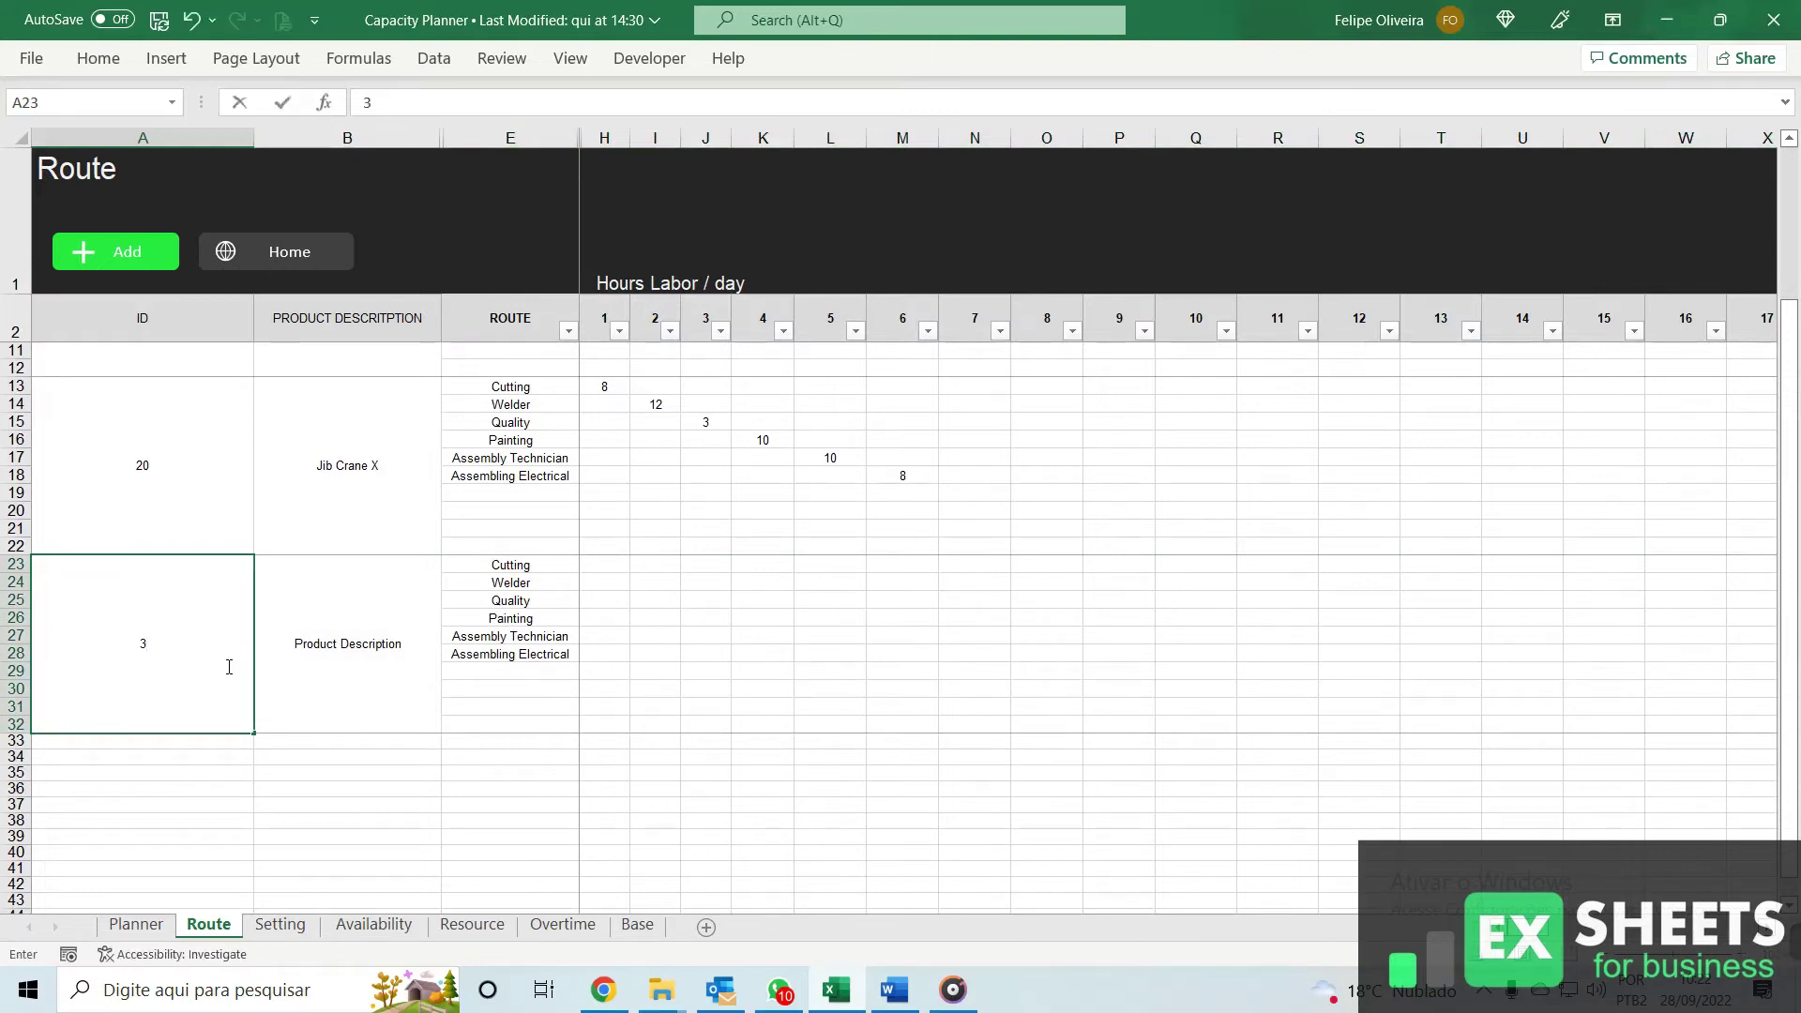
pyautogui.write('0')
pyautogui.press('Return')
pyautogui.press('Up')
pyautogui.press('Right')
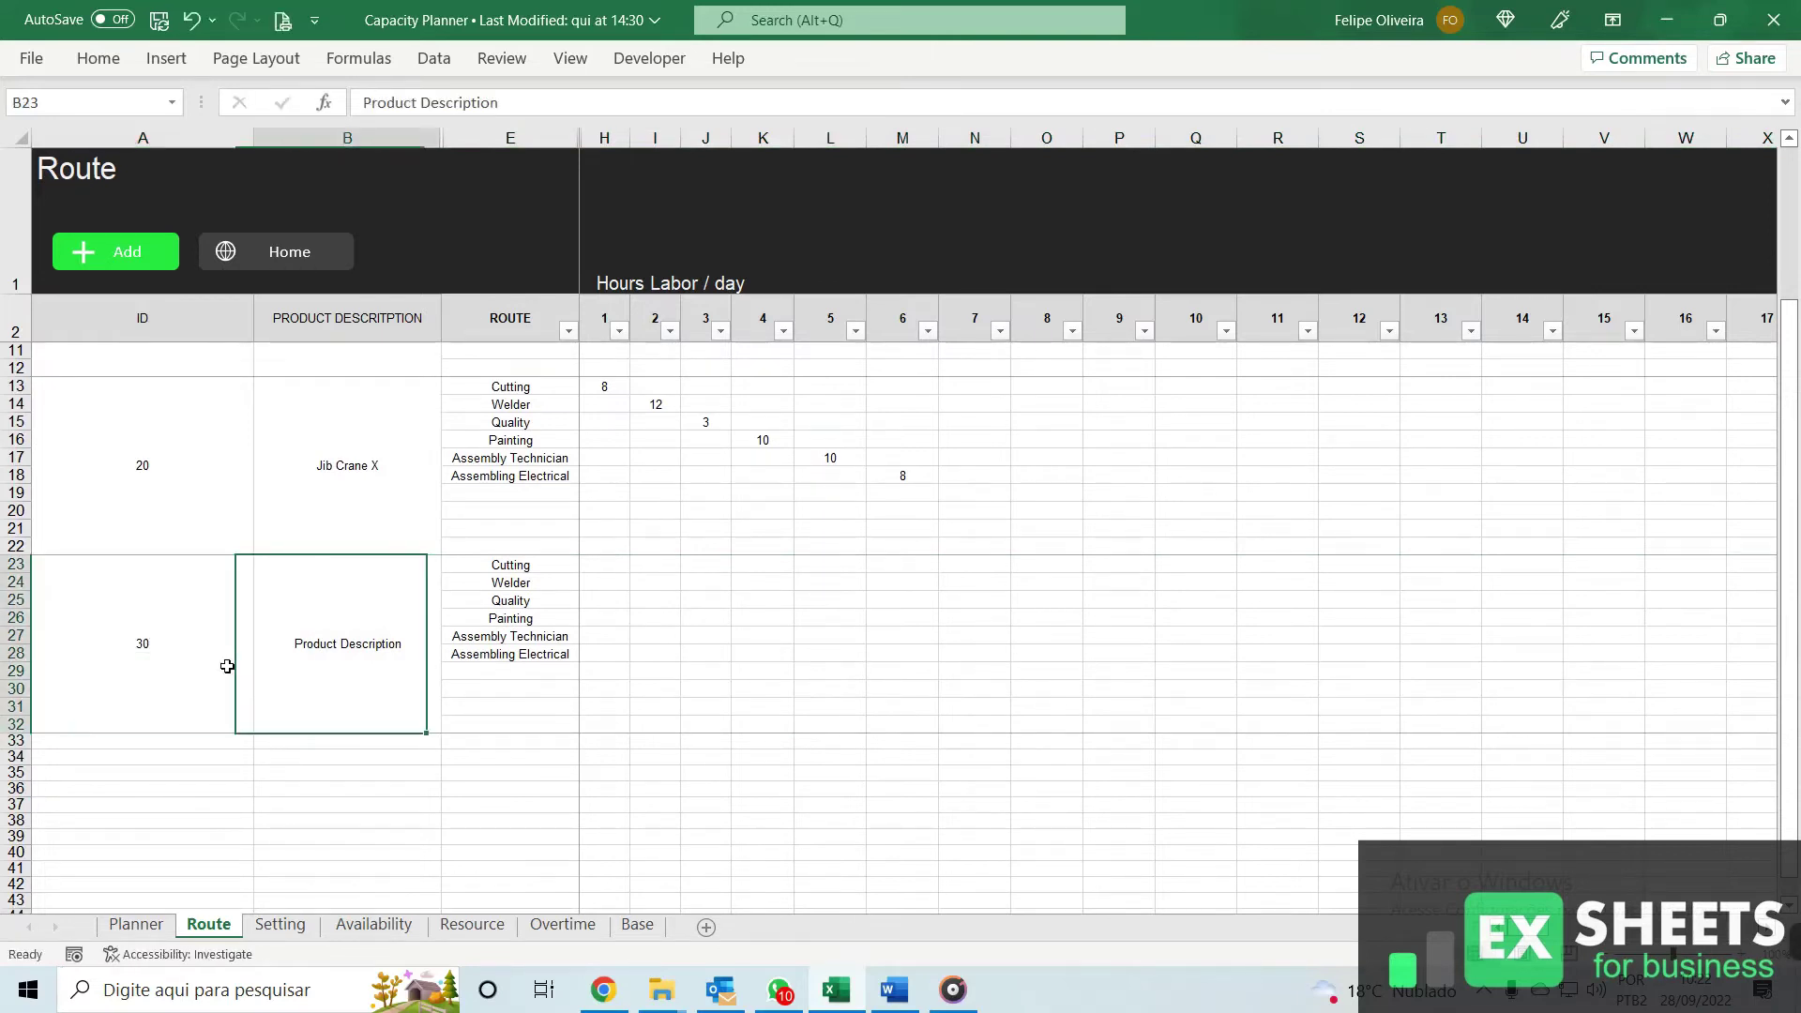
pyautogui.write('K')
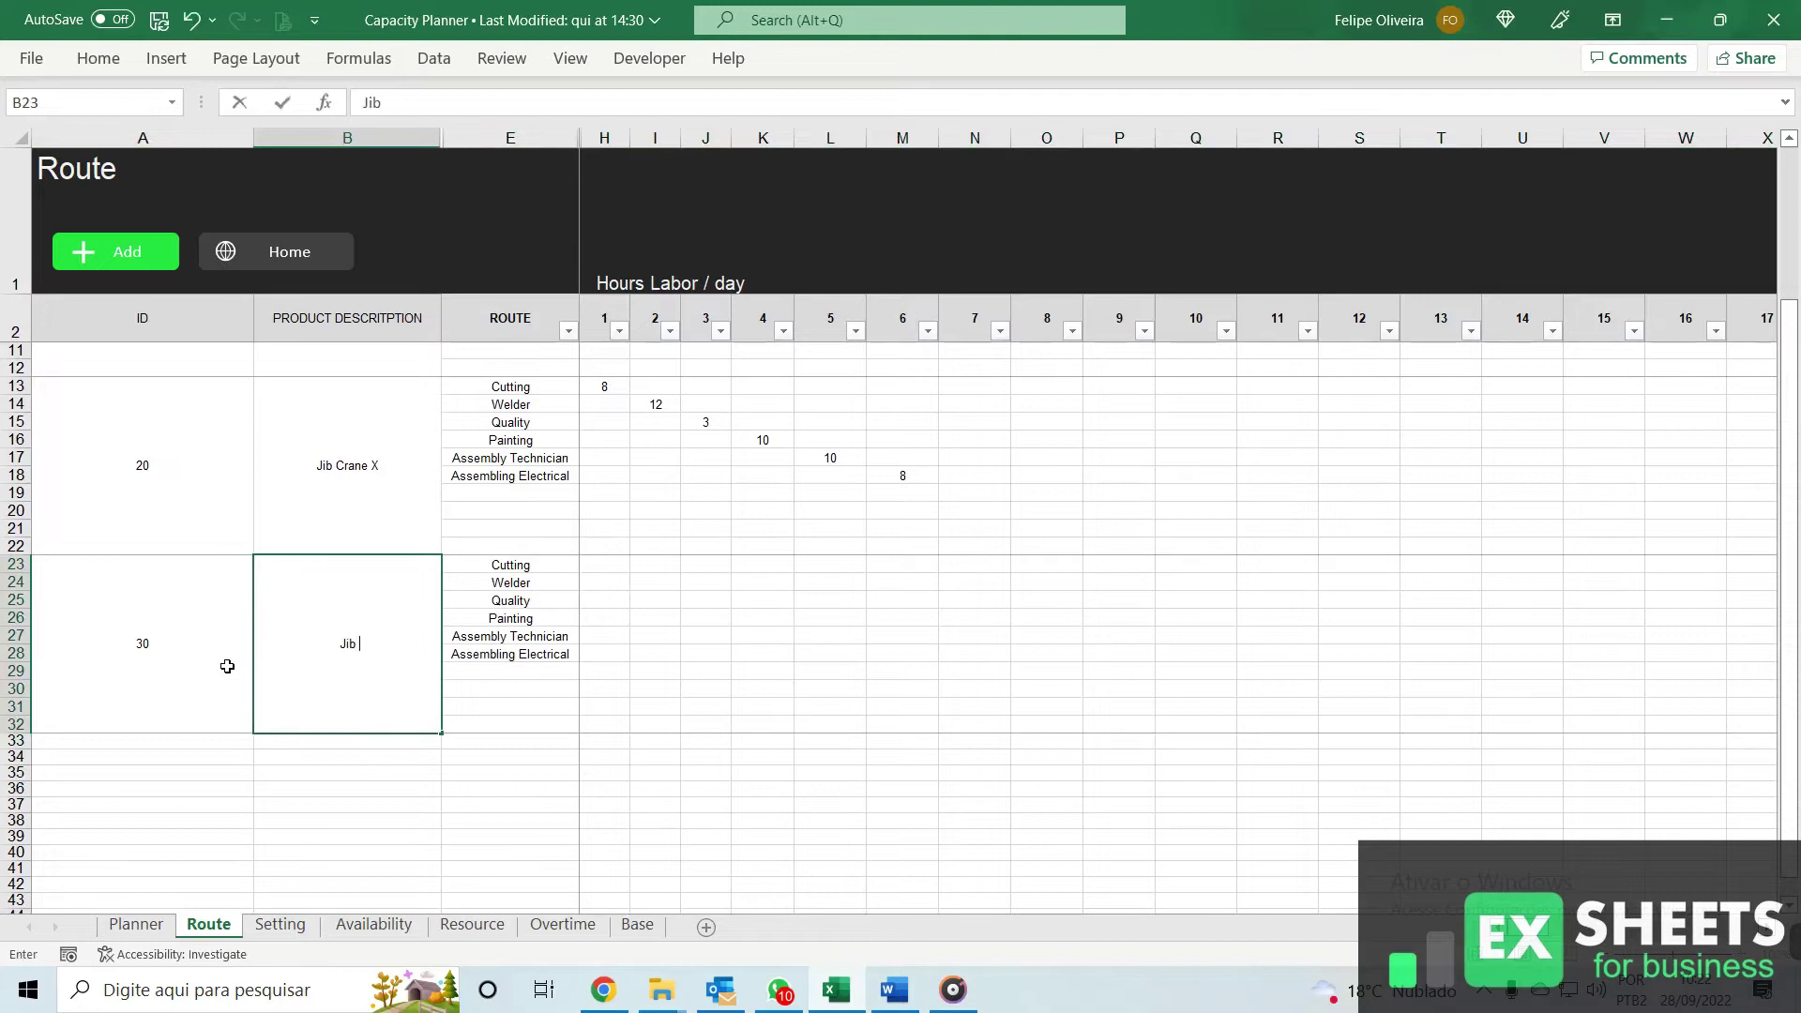
pyautogui.write('Crane Y')
pyautogui.press('BackSpace')
pyautogui.write('Y')
# - Enter Jib Crane Y's step hours on days 1–6: 6, 10, 3, 5, 4, 5
pyautogui.press('Tab')
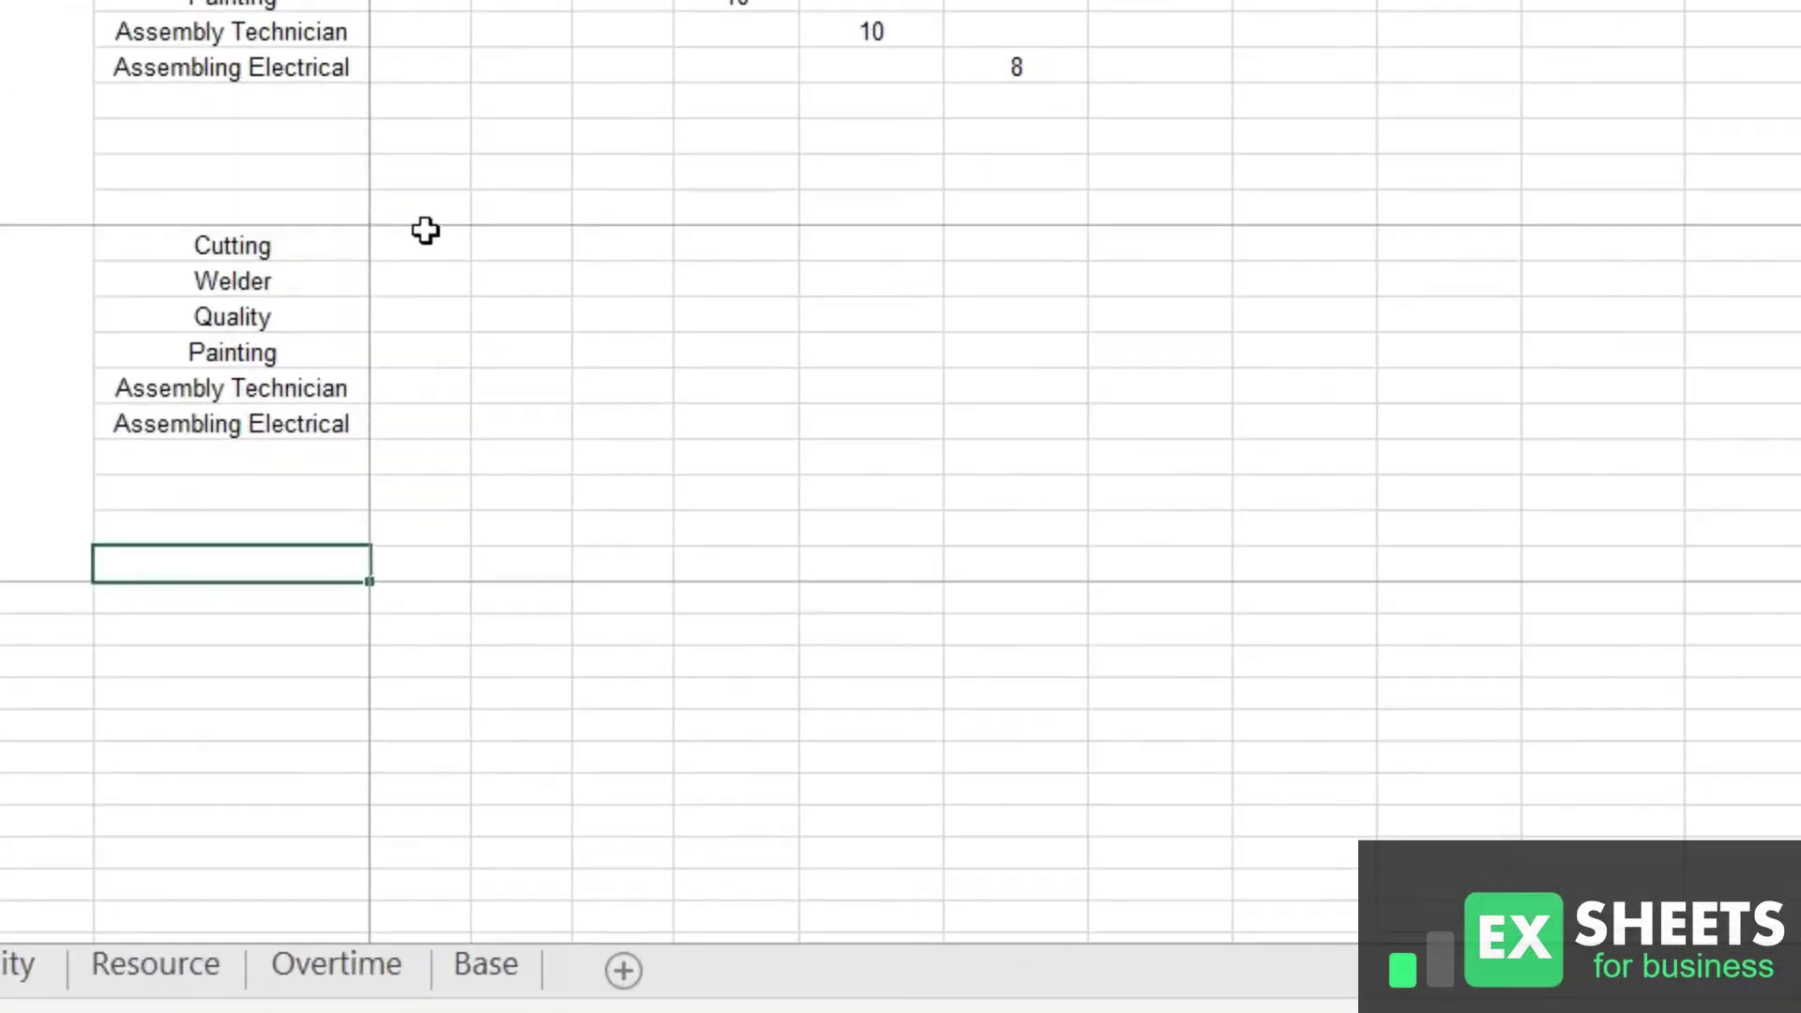
pyautogui.click(424, 229)
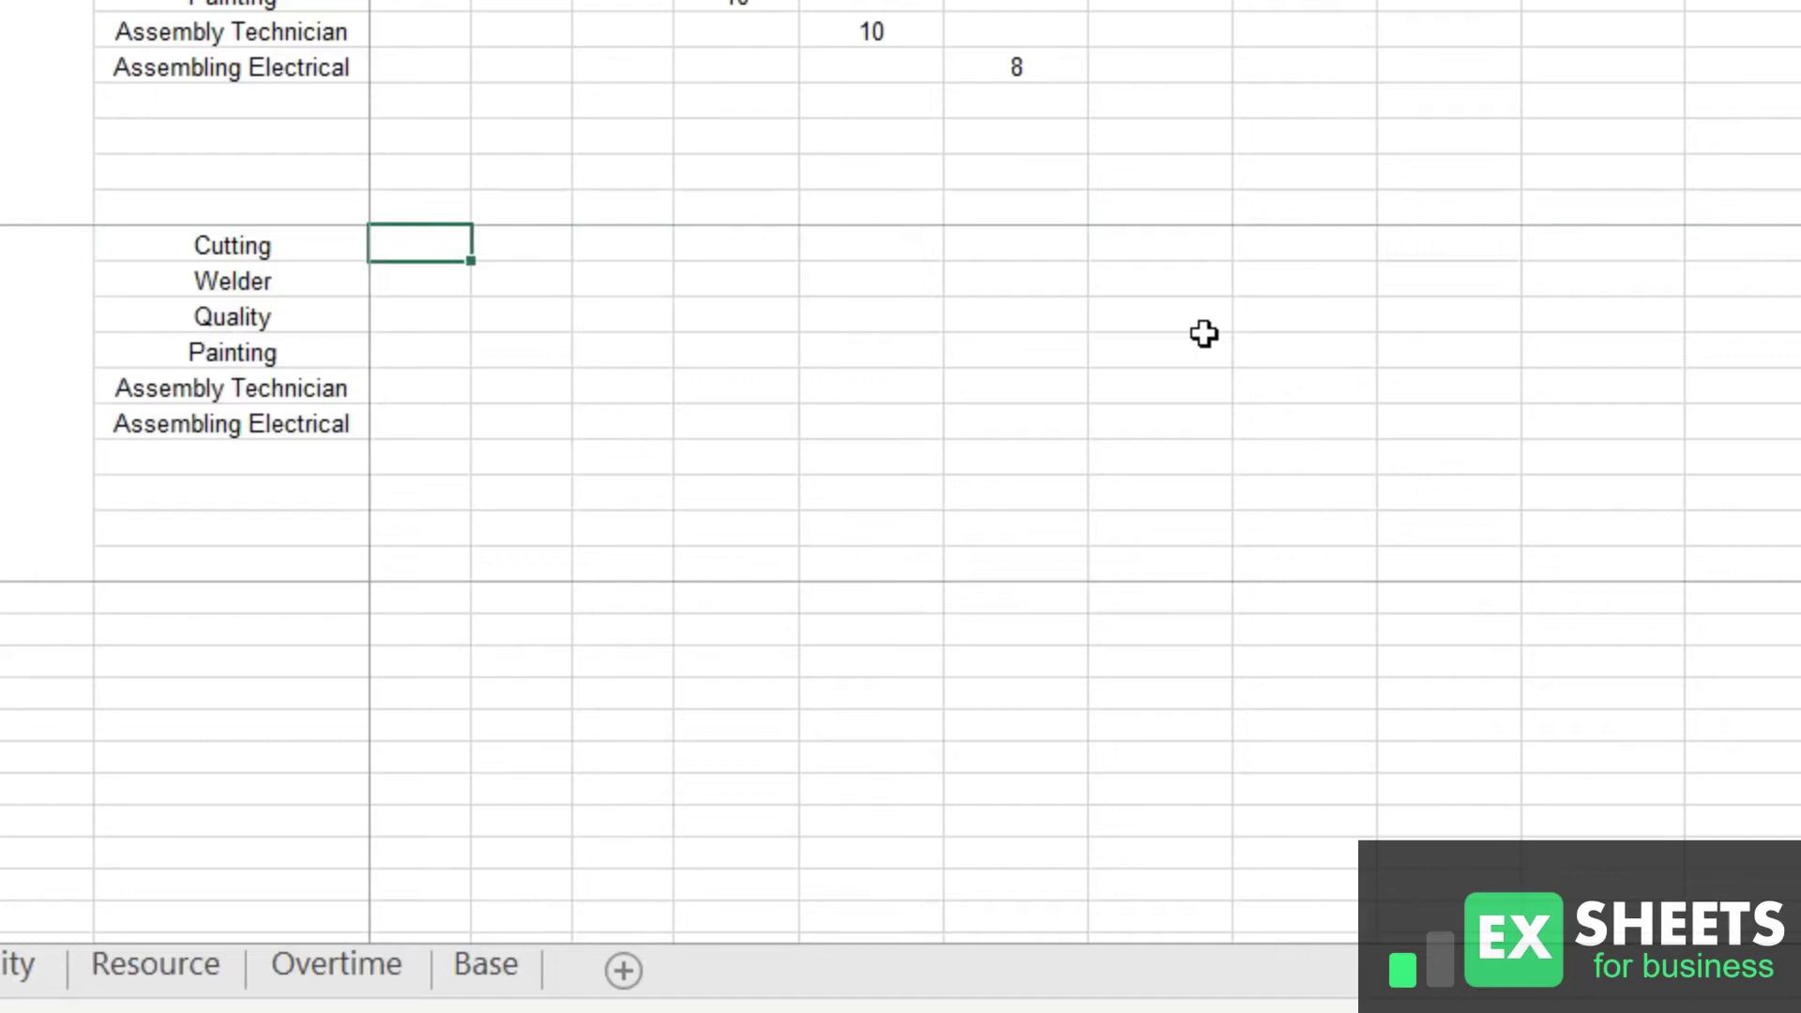
pyautogui.write('6')
pyautogui.press('Tab')
pyautogui.press('Down')
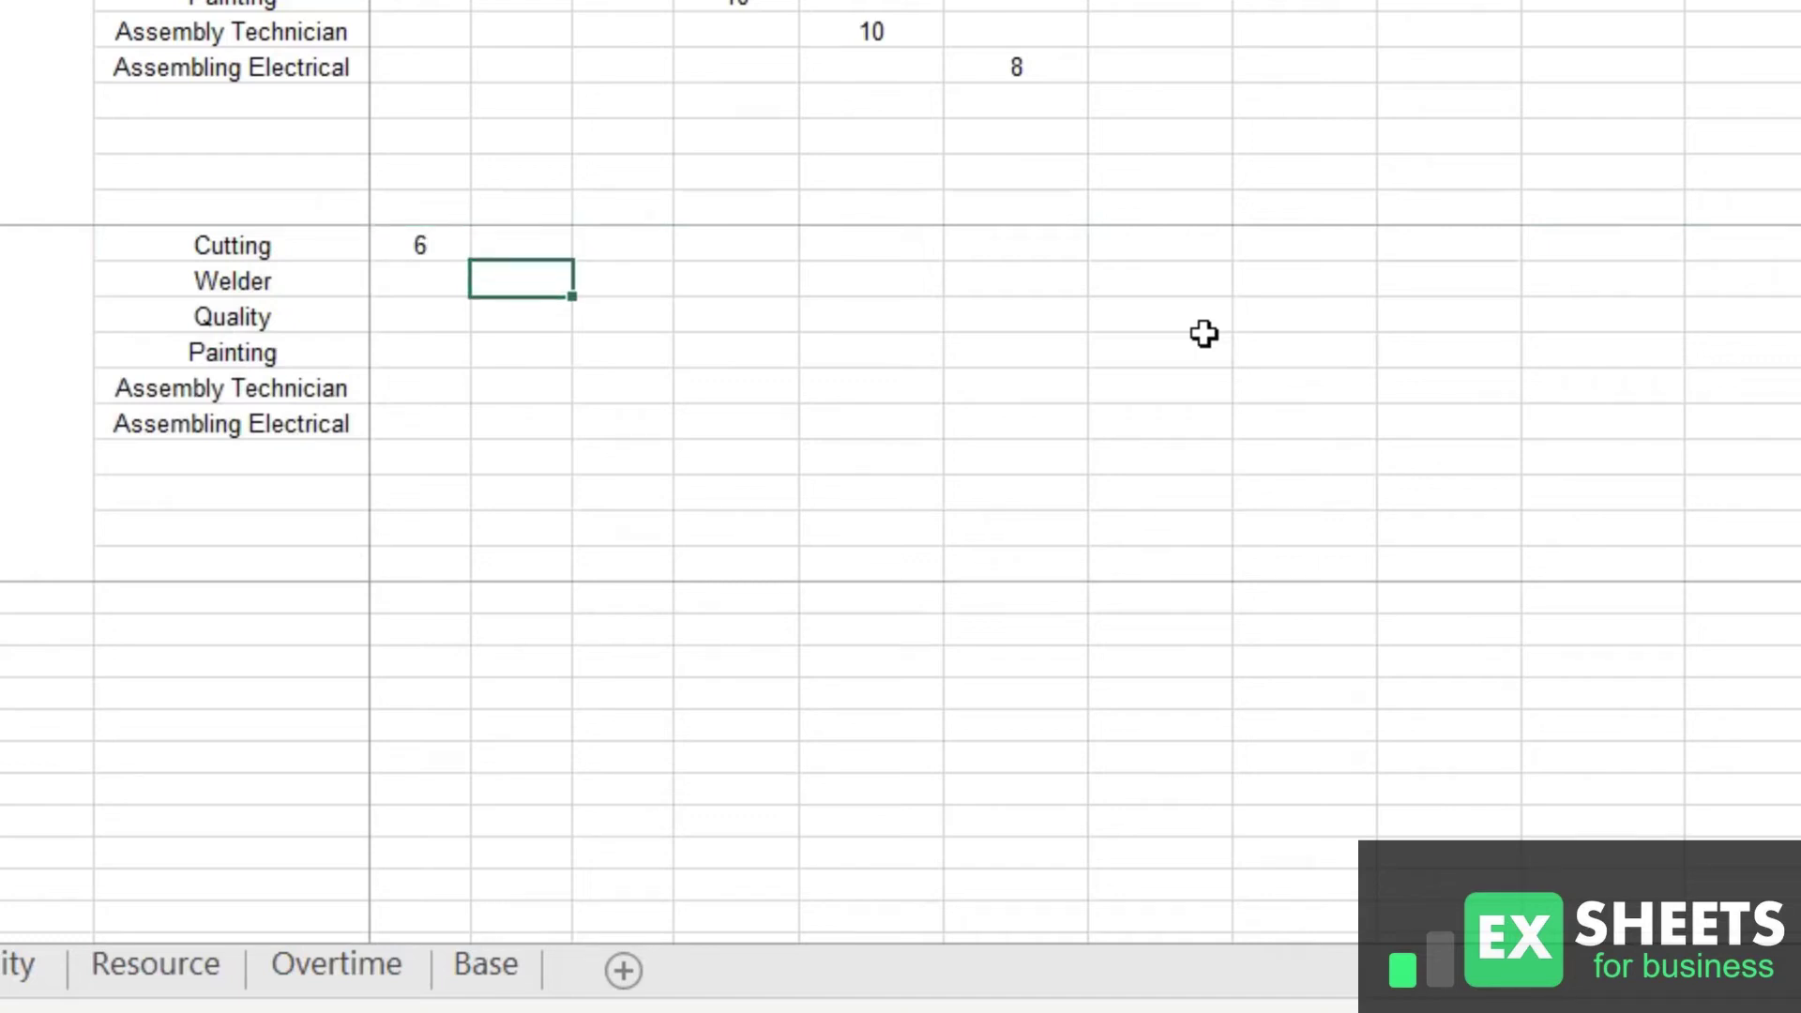
pyautogui.write('10')
pyautogui.press('Tab')
pyautogui.press('Down')
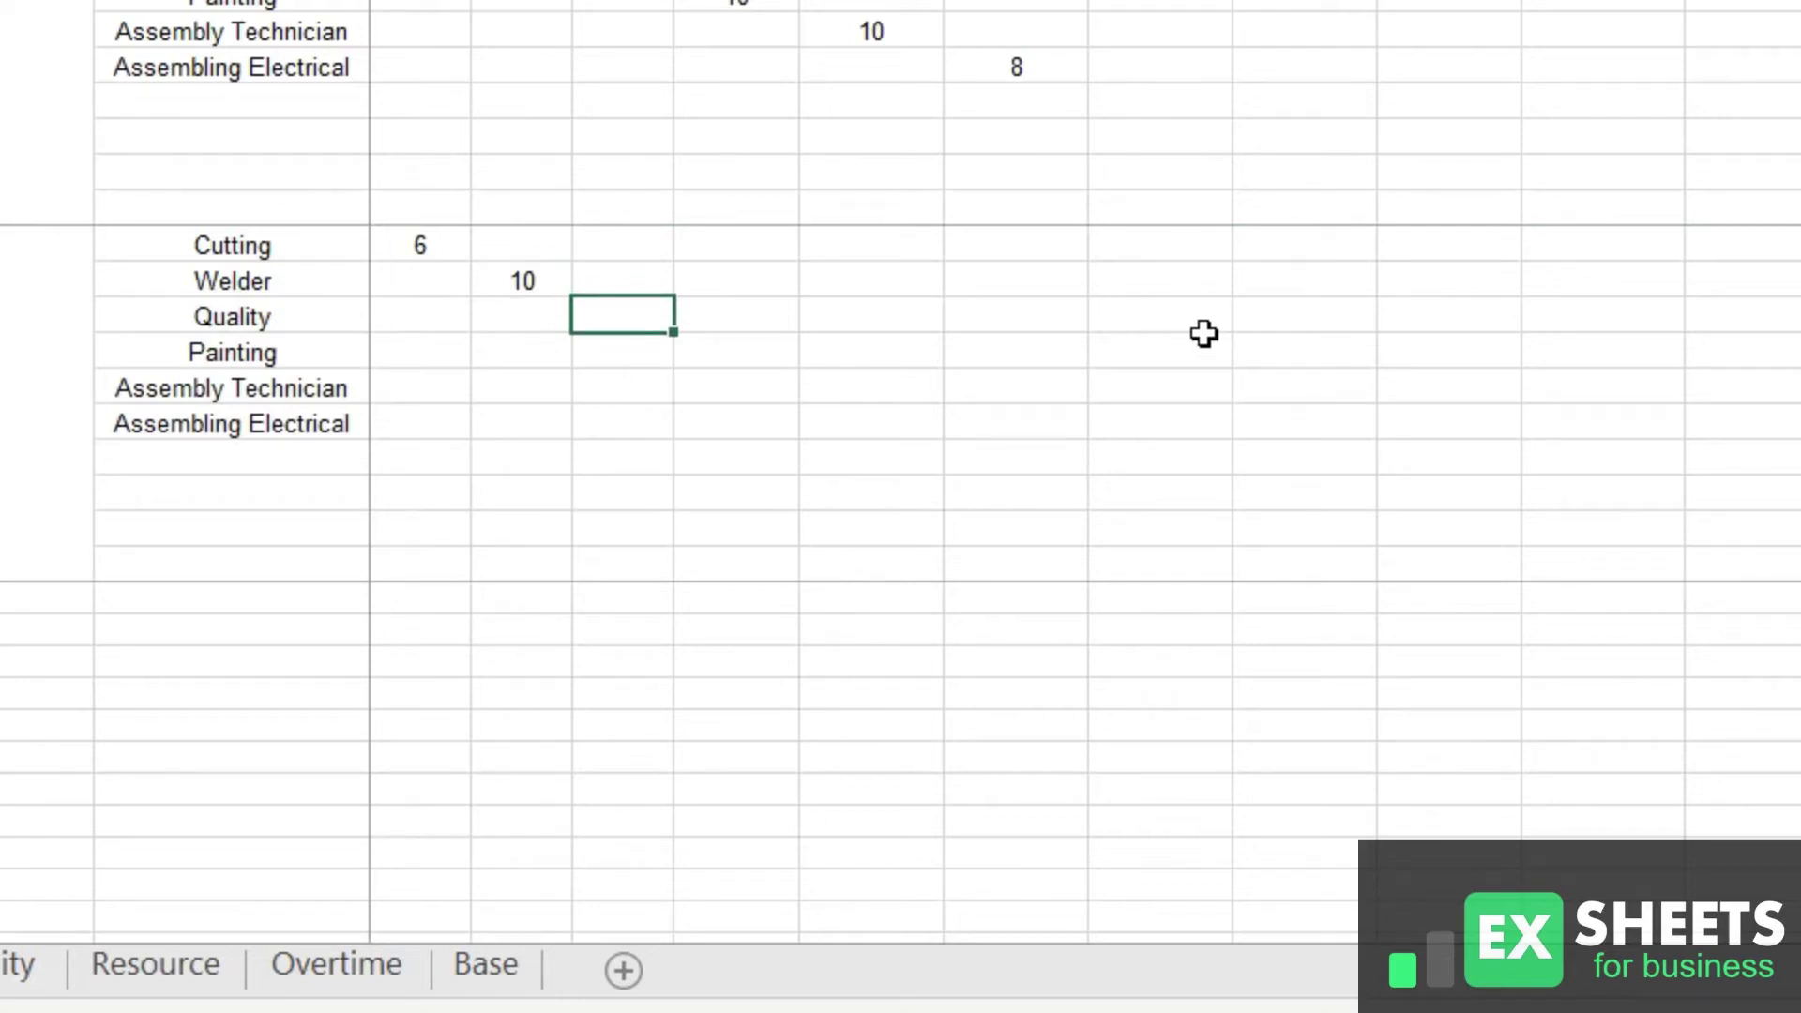
pyautogui.write('3')
pyautogui.press('Tab')
pyautogui.press('Down')
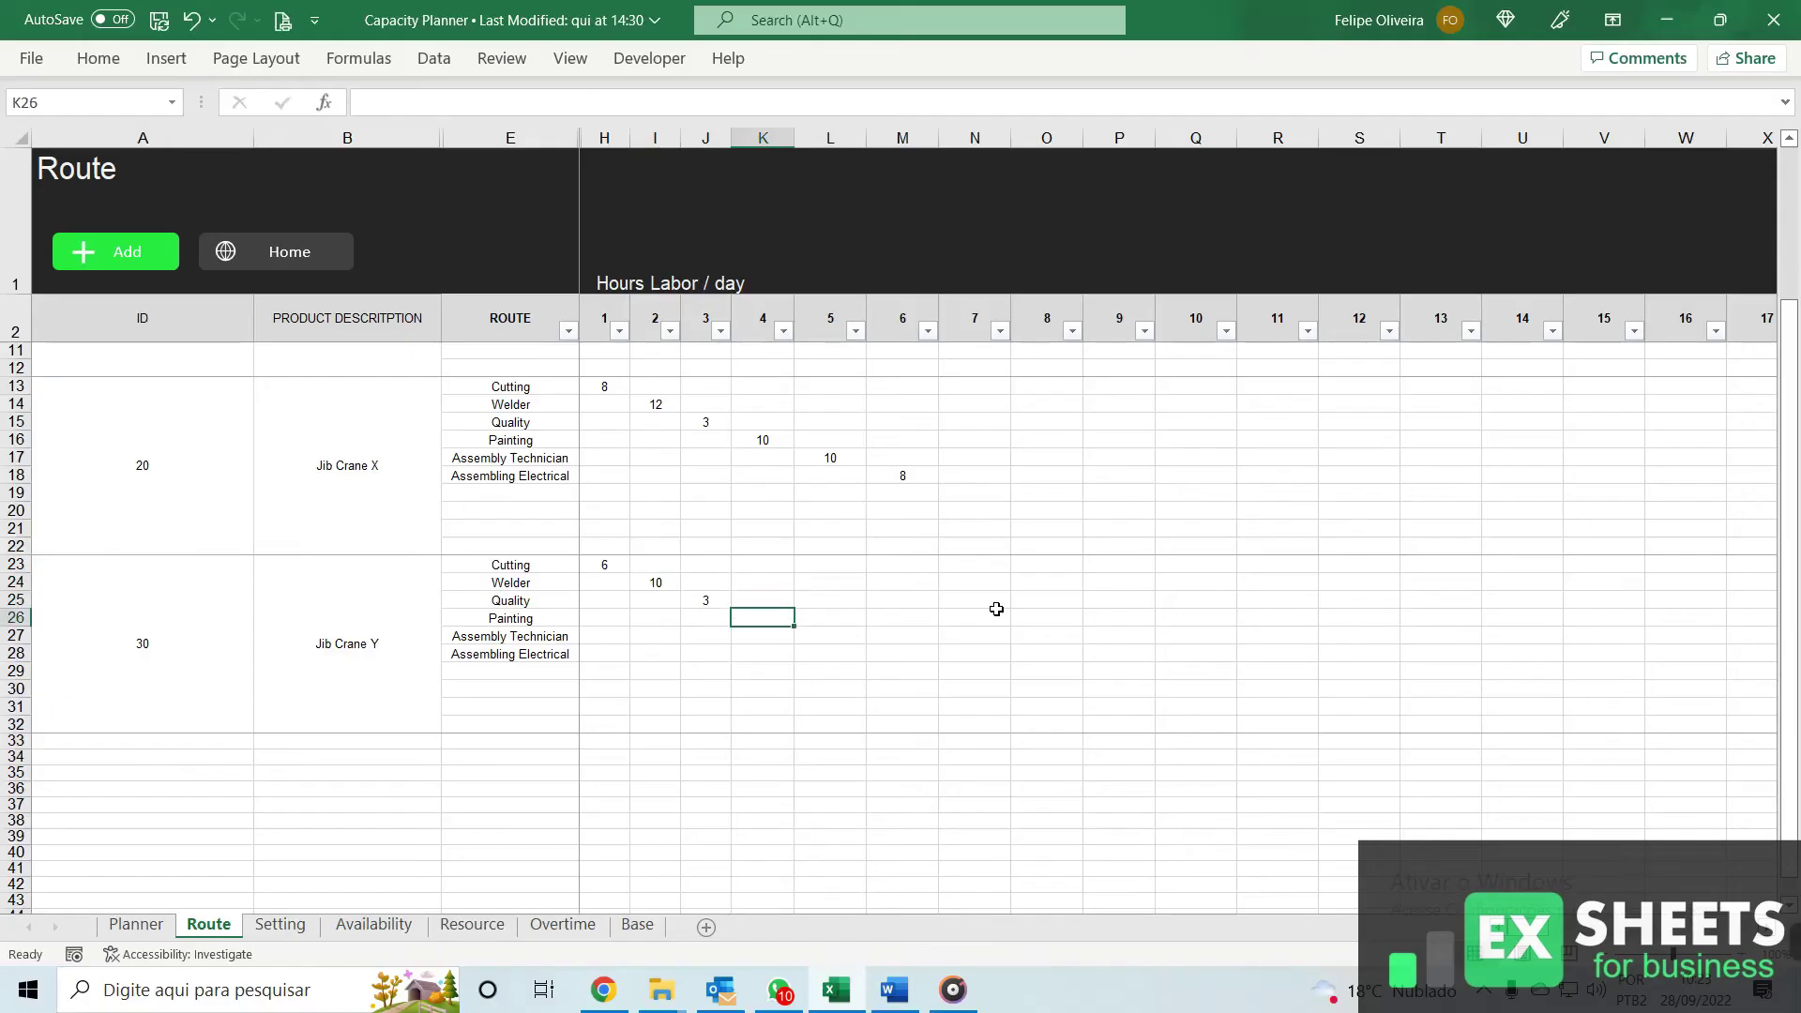
pyautogui.write('5')
pyautogui.press('Tab')
pyautogui.press('Down')
pyautogui.write('4')
pyautogui.press('Tab')
pyautogui.press('Down')
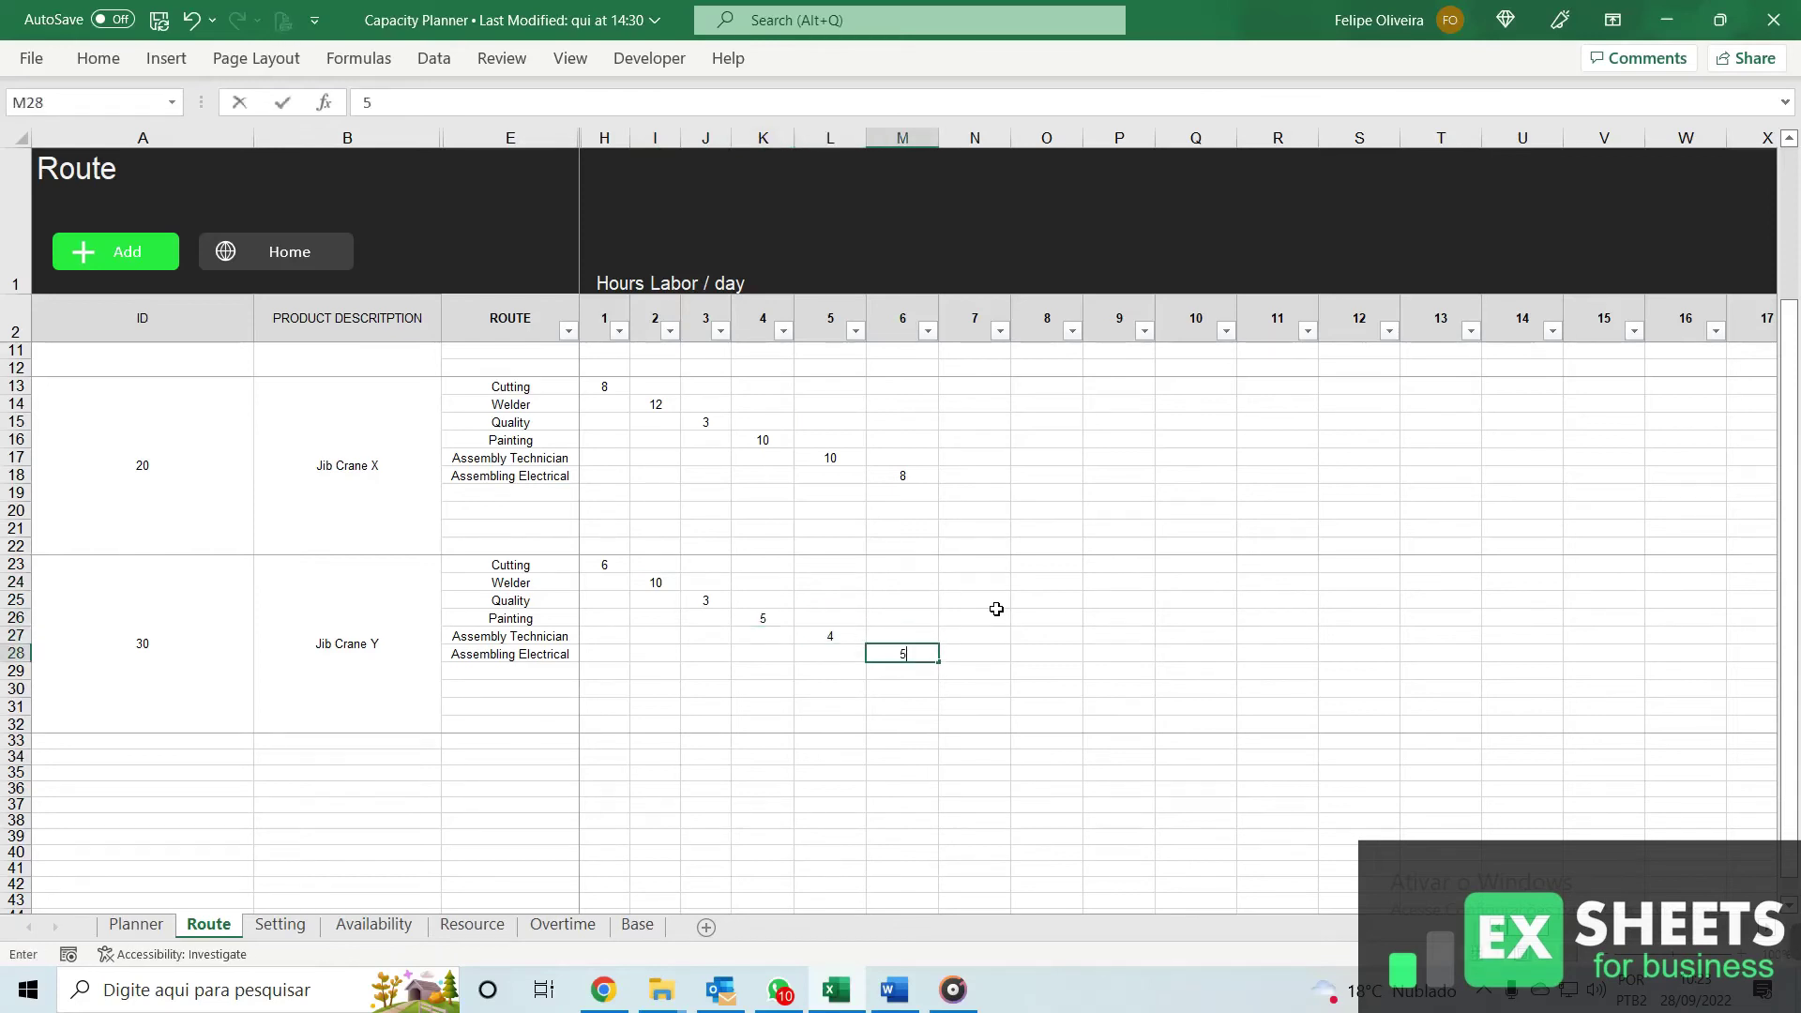
pyautogui.write('5')
pyautogui.press('Return')
# - Review Jib Crane A's (ID 10) daily hours per step, selecting its whole hours block
pyautogui.scroll(3, 800, 651)
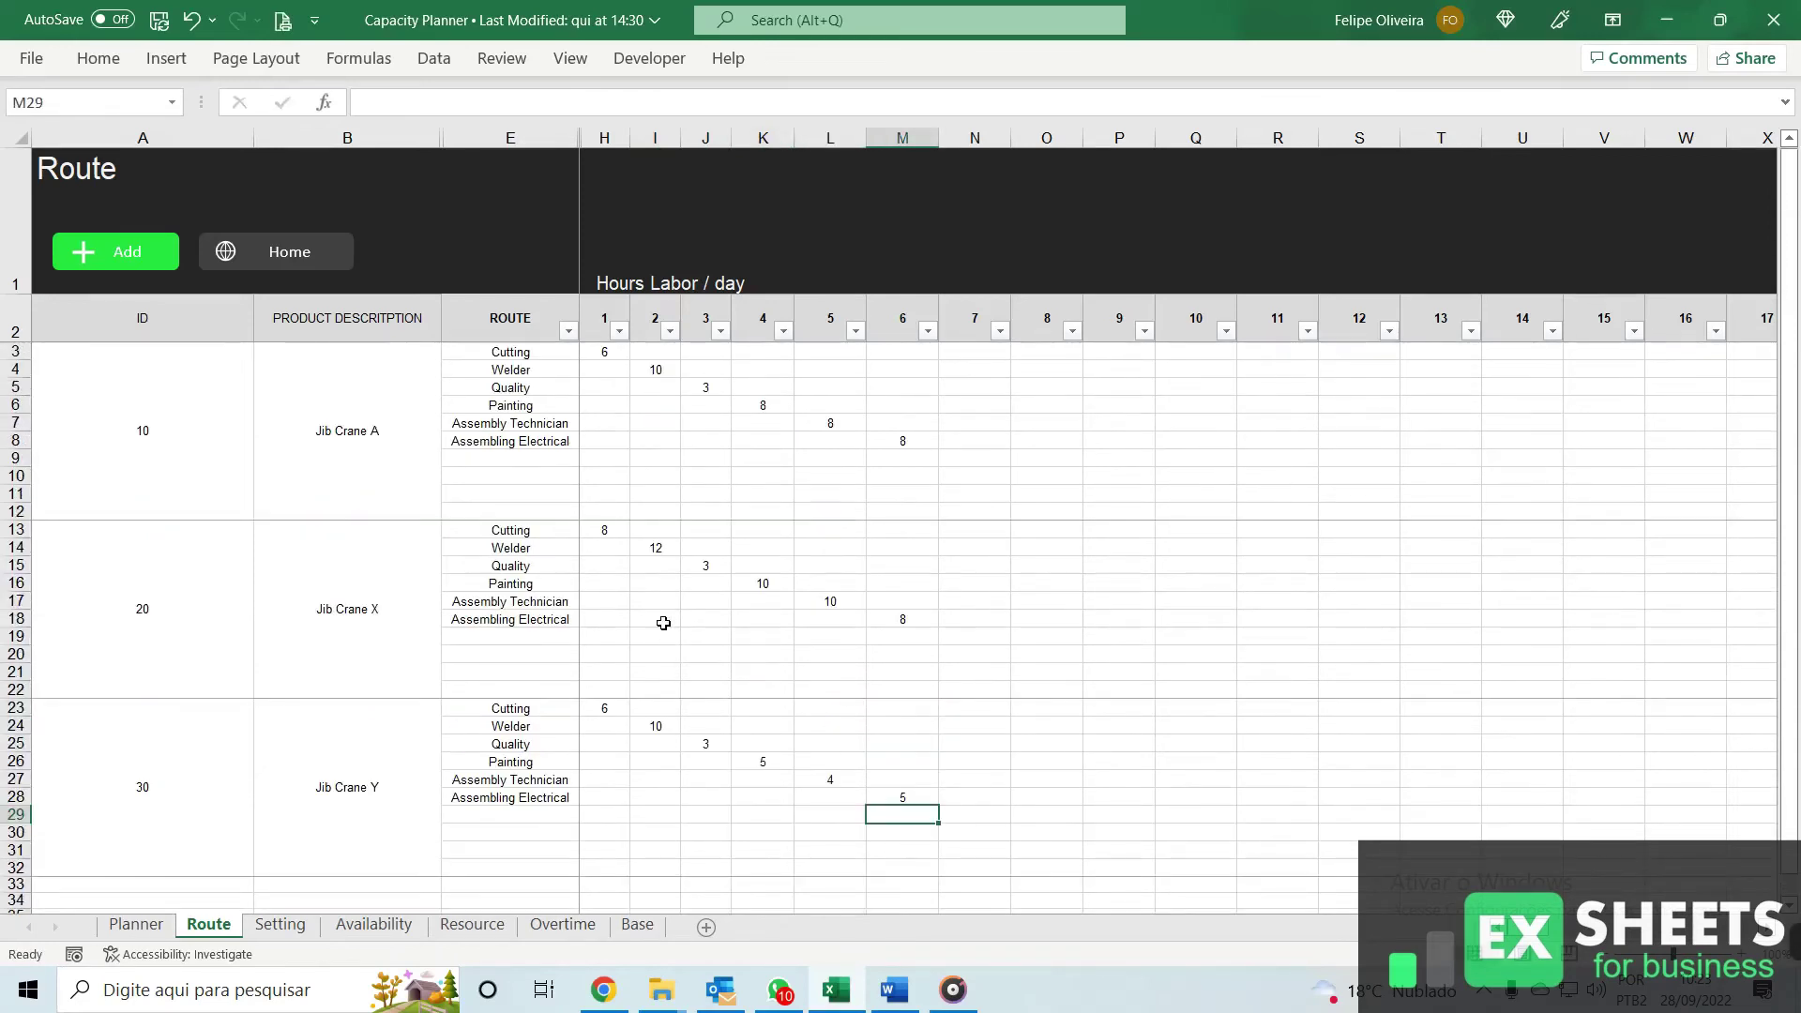
pyautogui.click(611, 355)
pyautogui.click(656, 370)
pyautogui.click(742, 402)
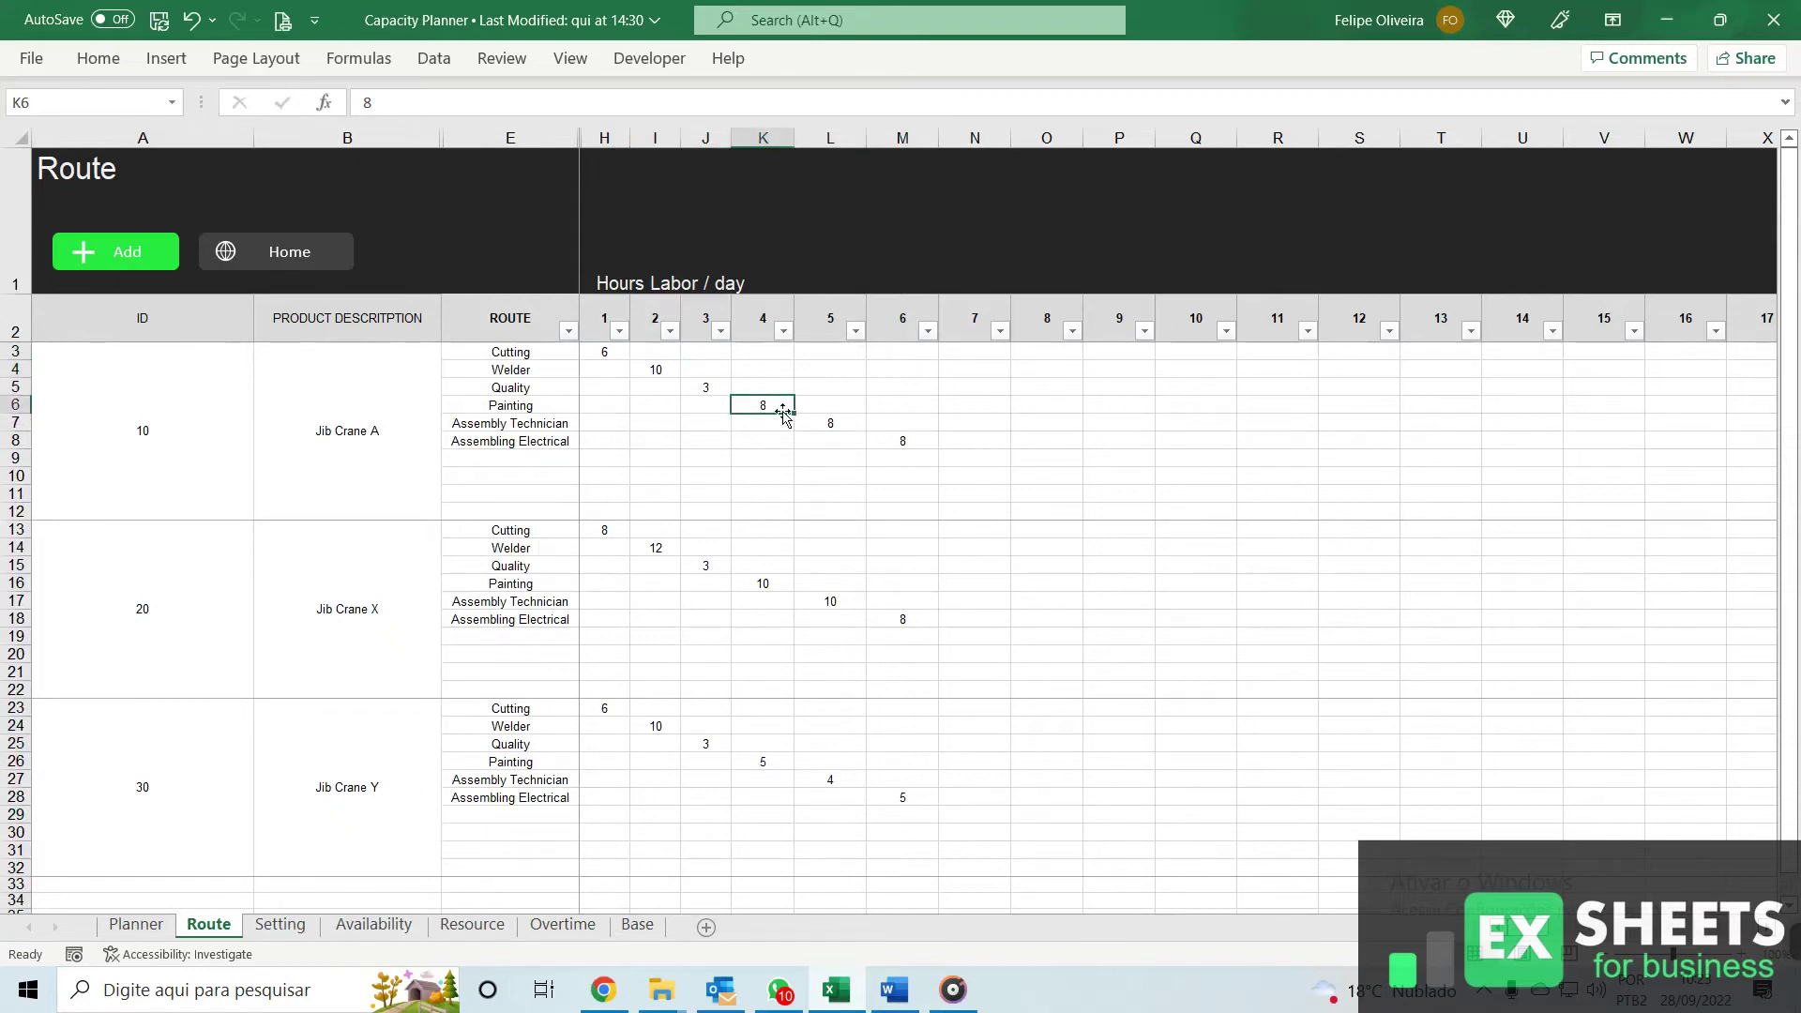
pyautogui.click(844, 427)
pyautogui.click(888, 442)
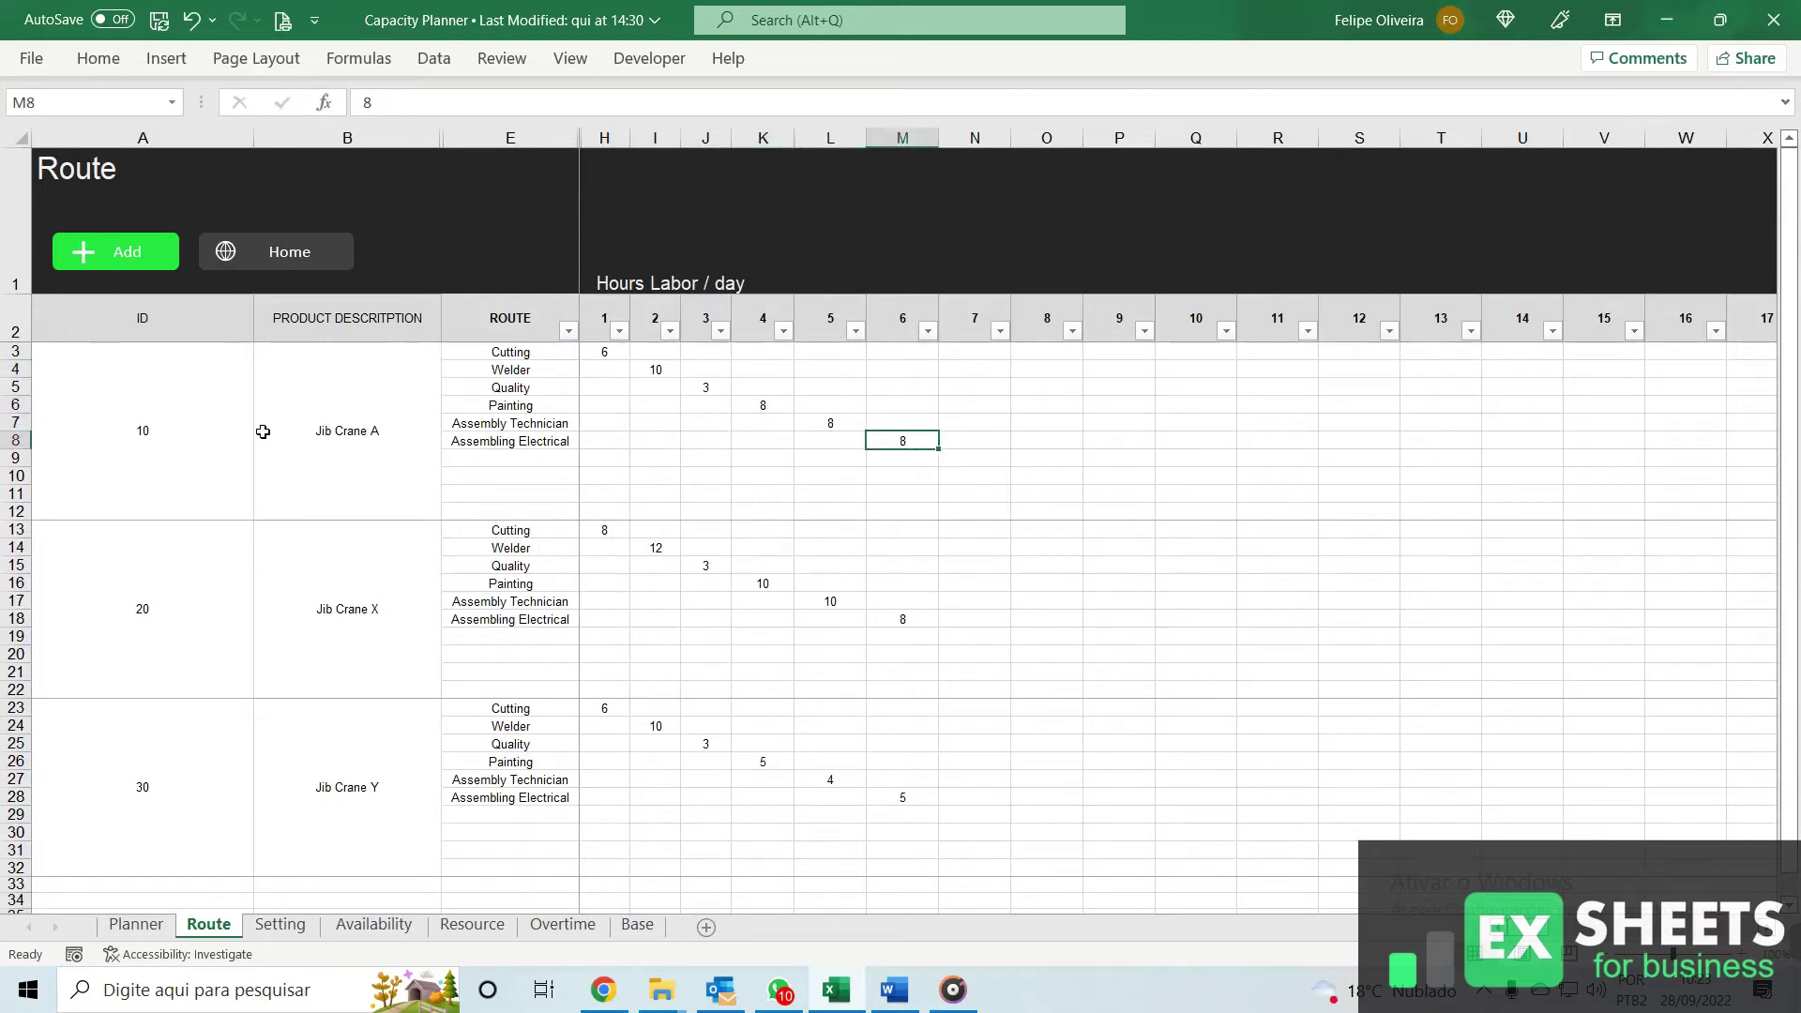
pyautogui.click(112, 416)
pyautogui.click(311, 410)
pyautogui.click(514, 404)
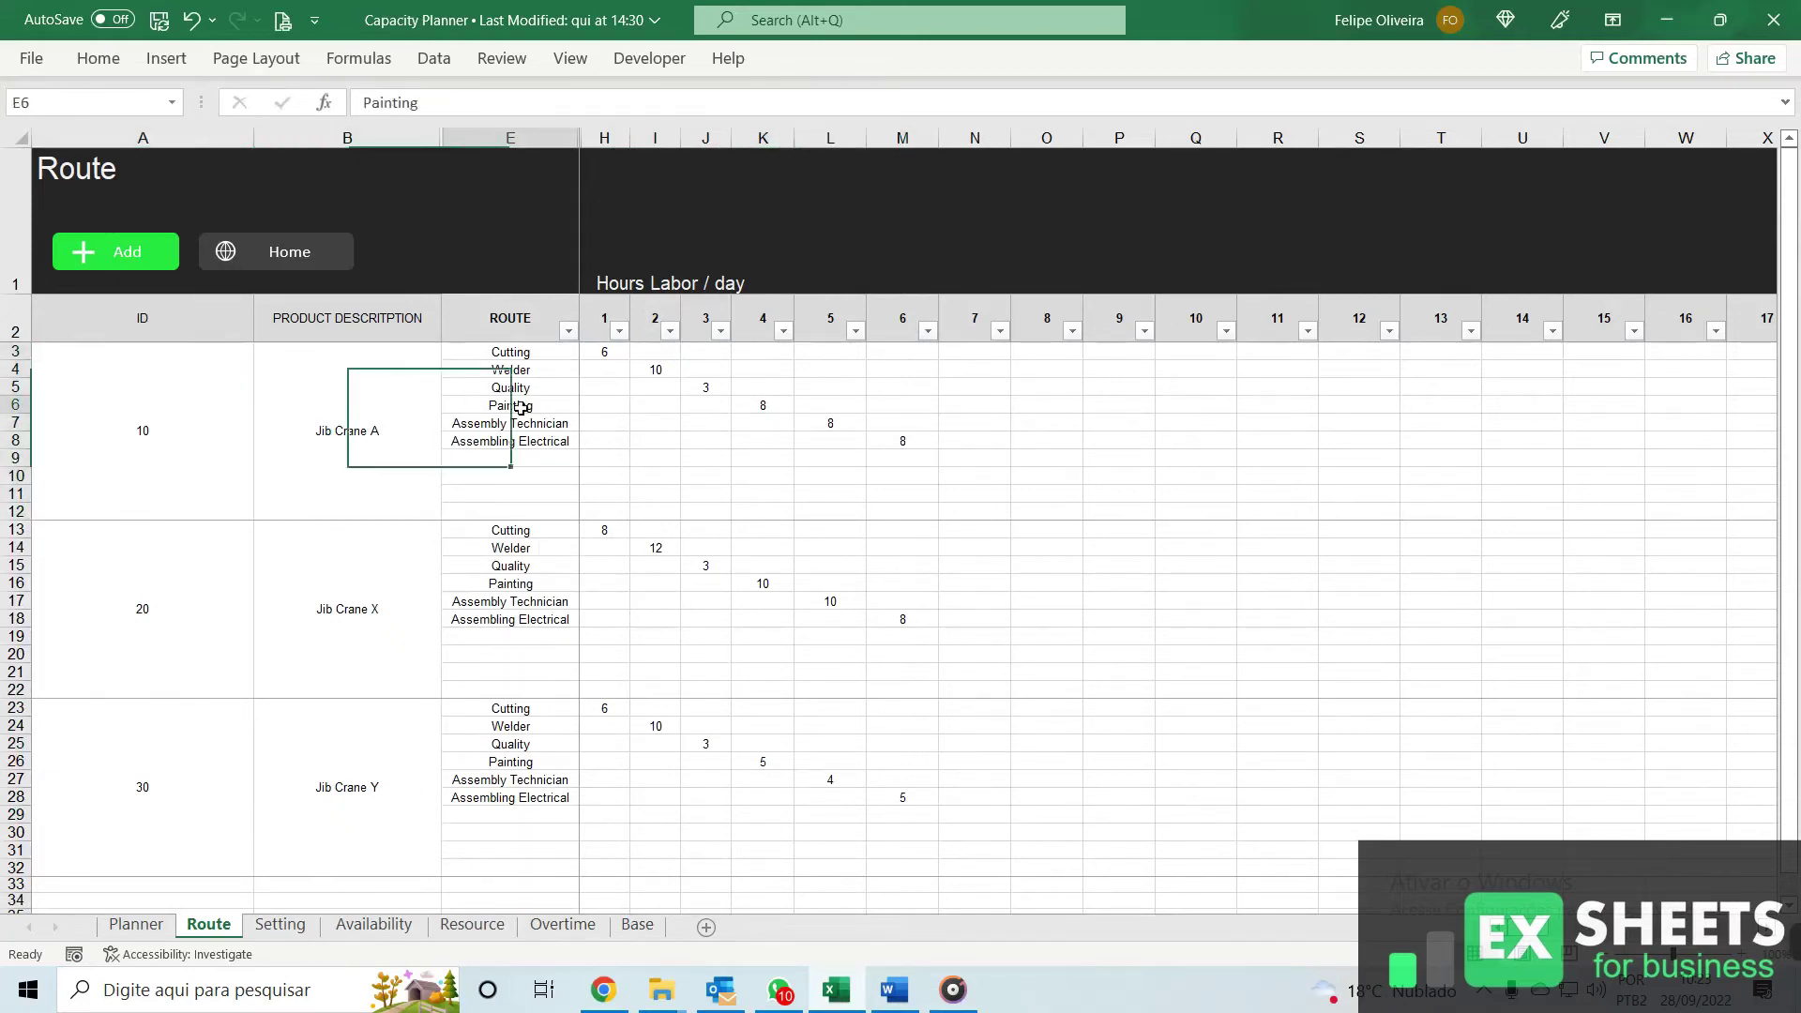
pyautogui.moveTo(601, 354); pyautogui.dragTo(892, 452)
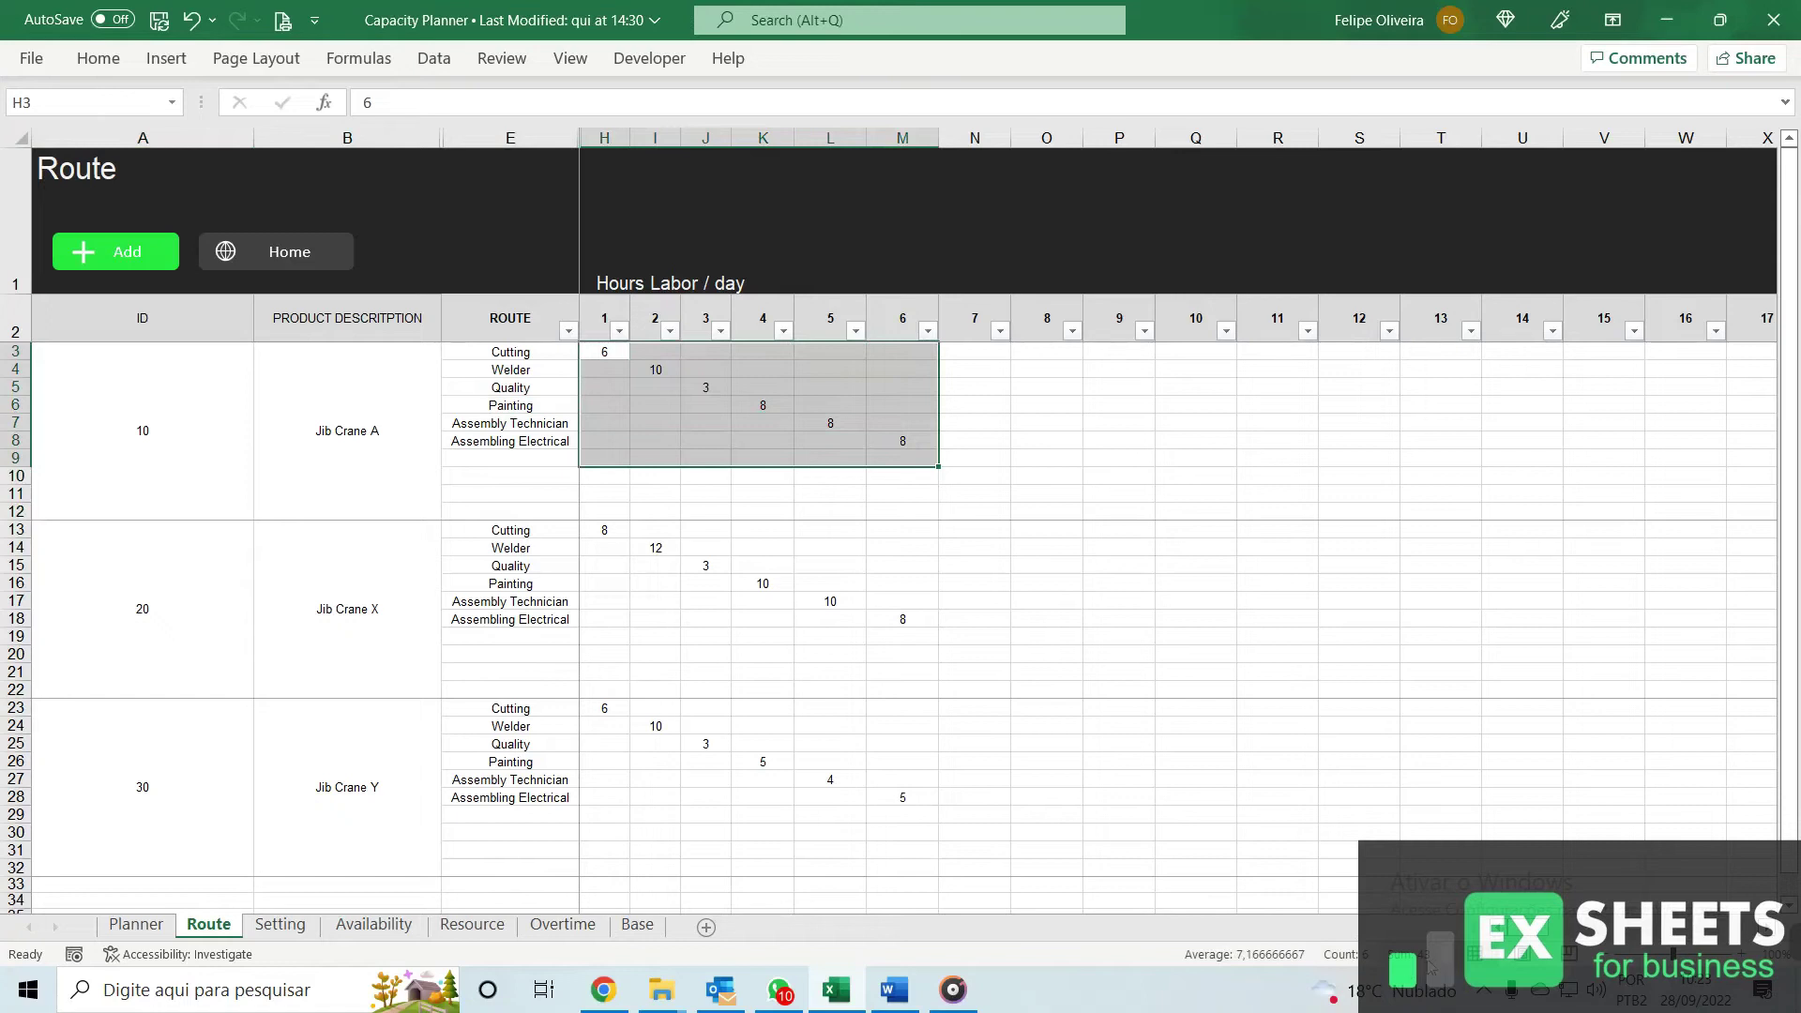
pyautogui.click(599, 492)
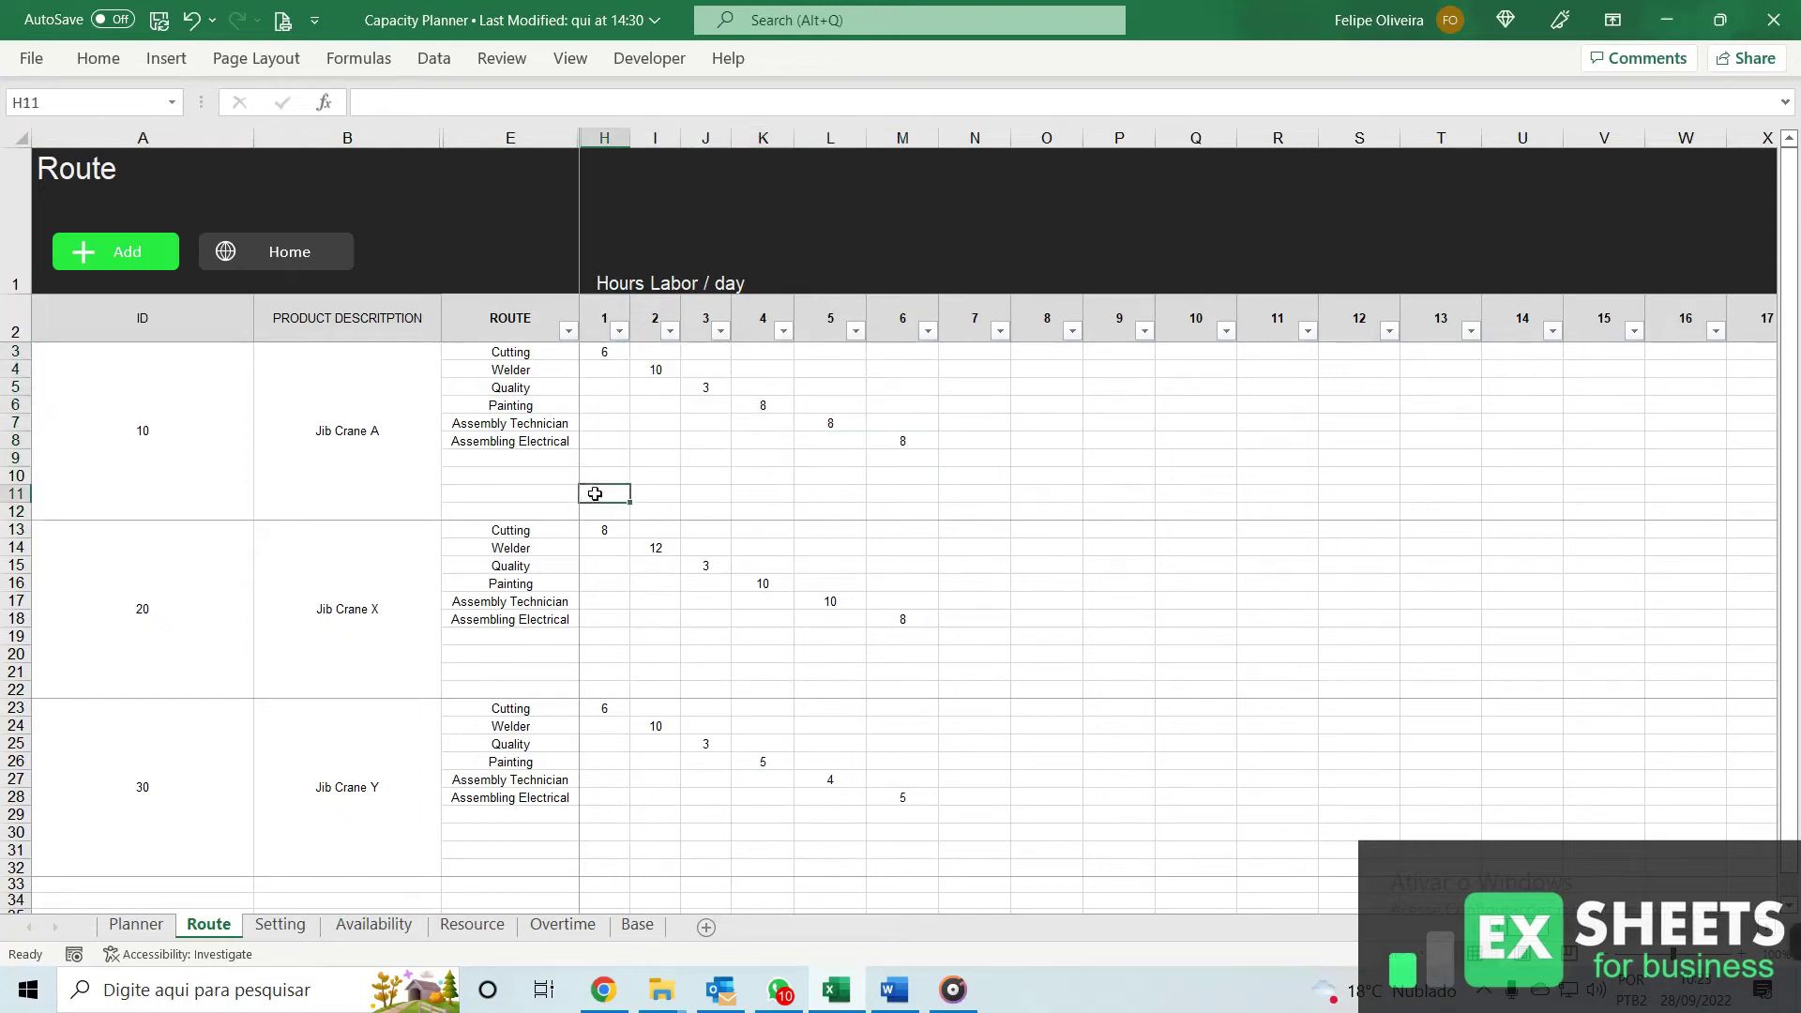
# - Add order 10506 on the Planner with customer 'Name' and product ID 20 (Jib Crane X)
pyautogui.click(289, 264)
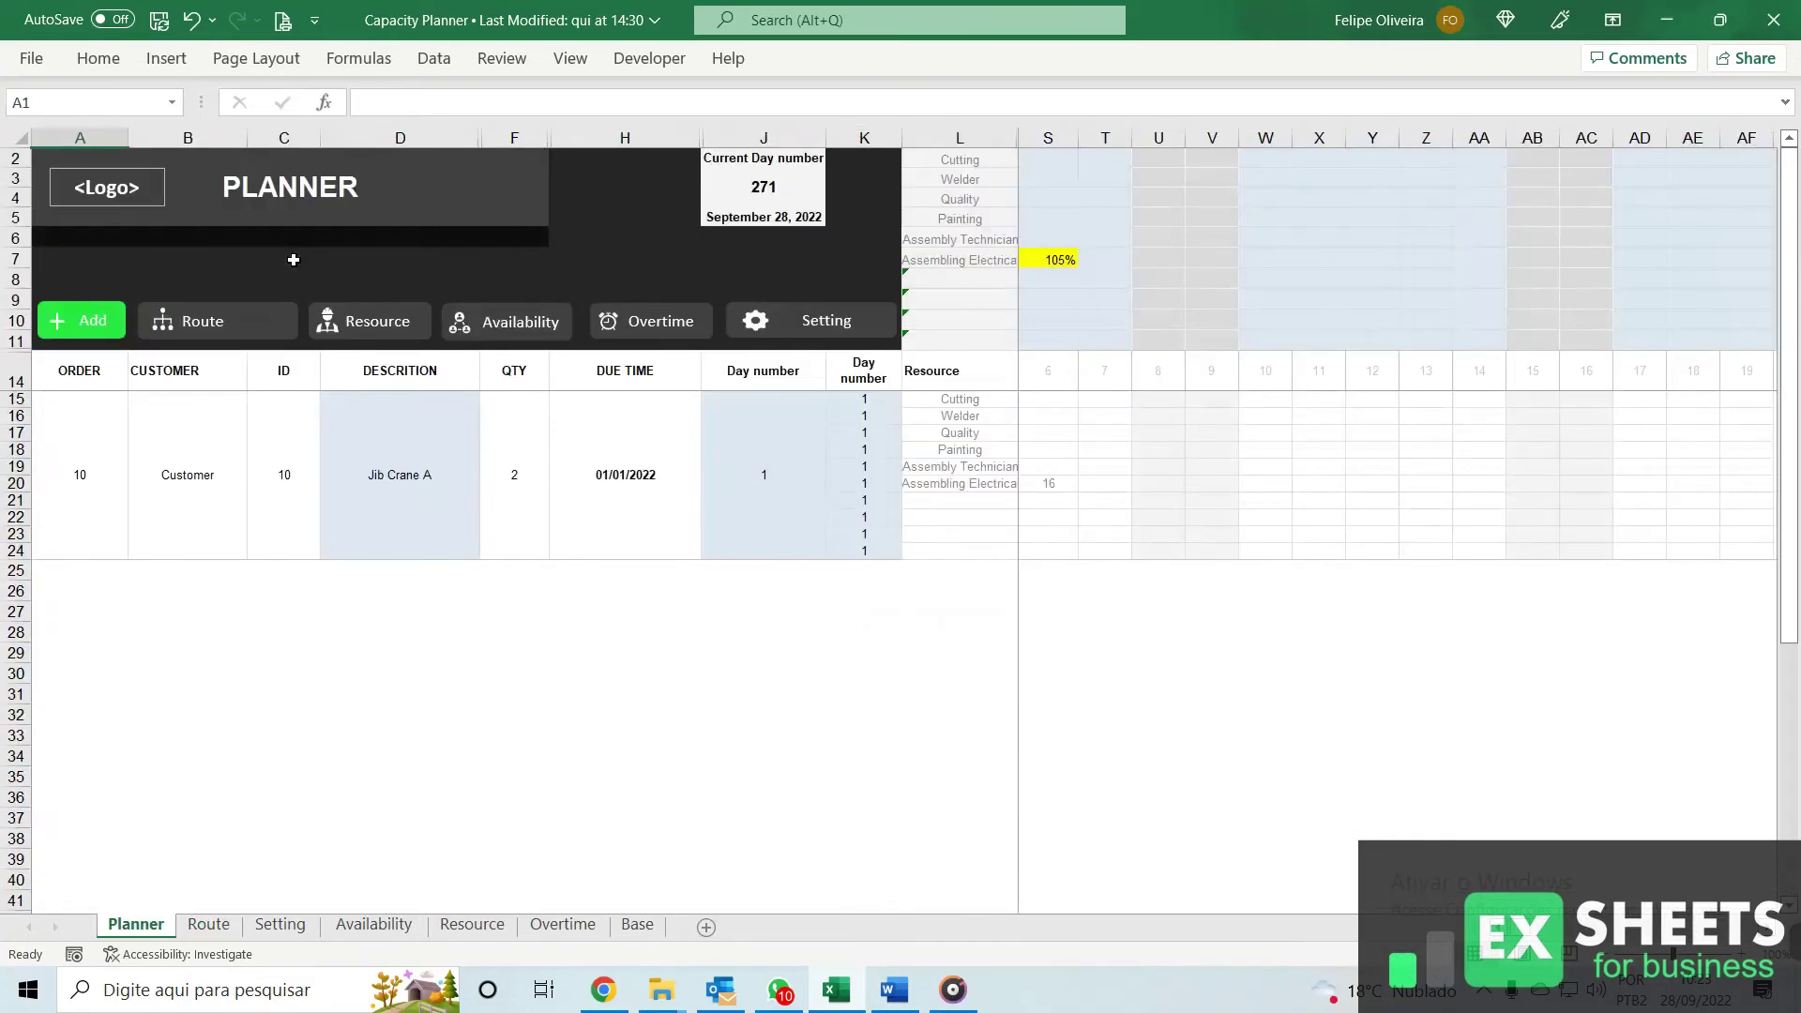
pyautogui.click(82, 322)
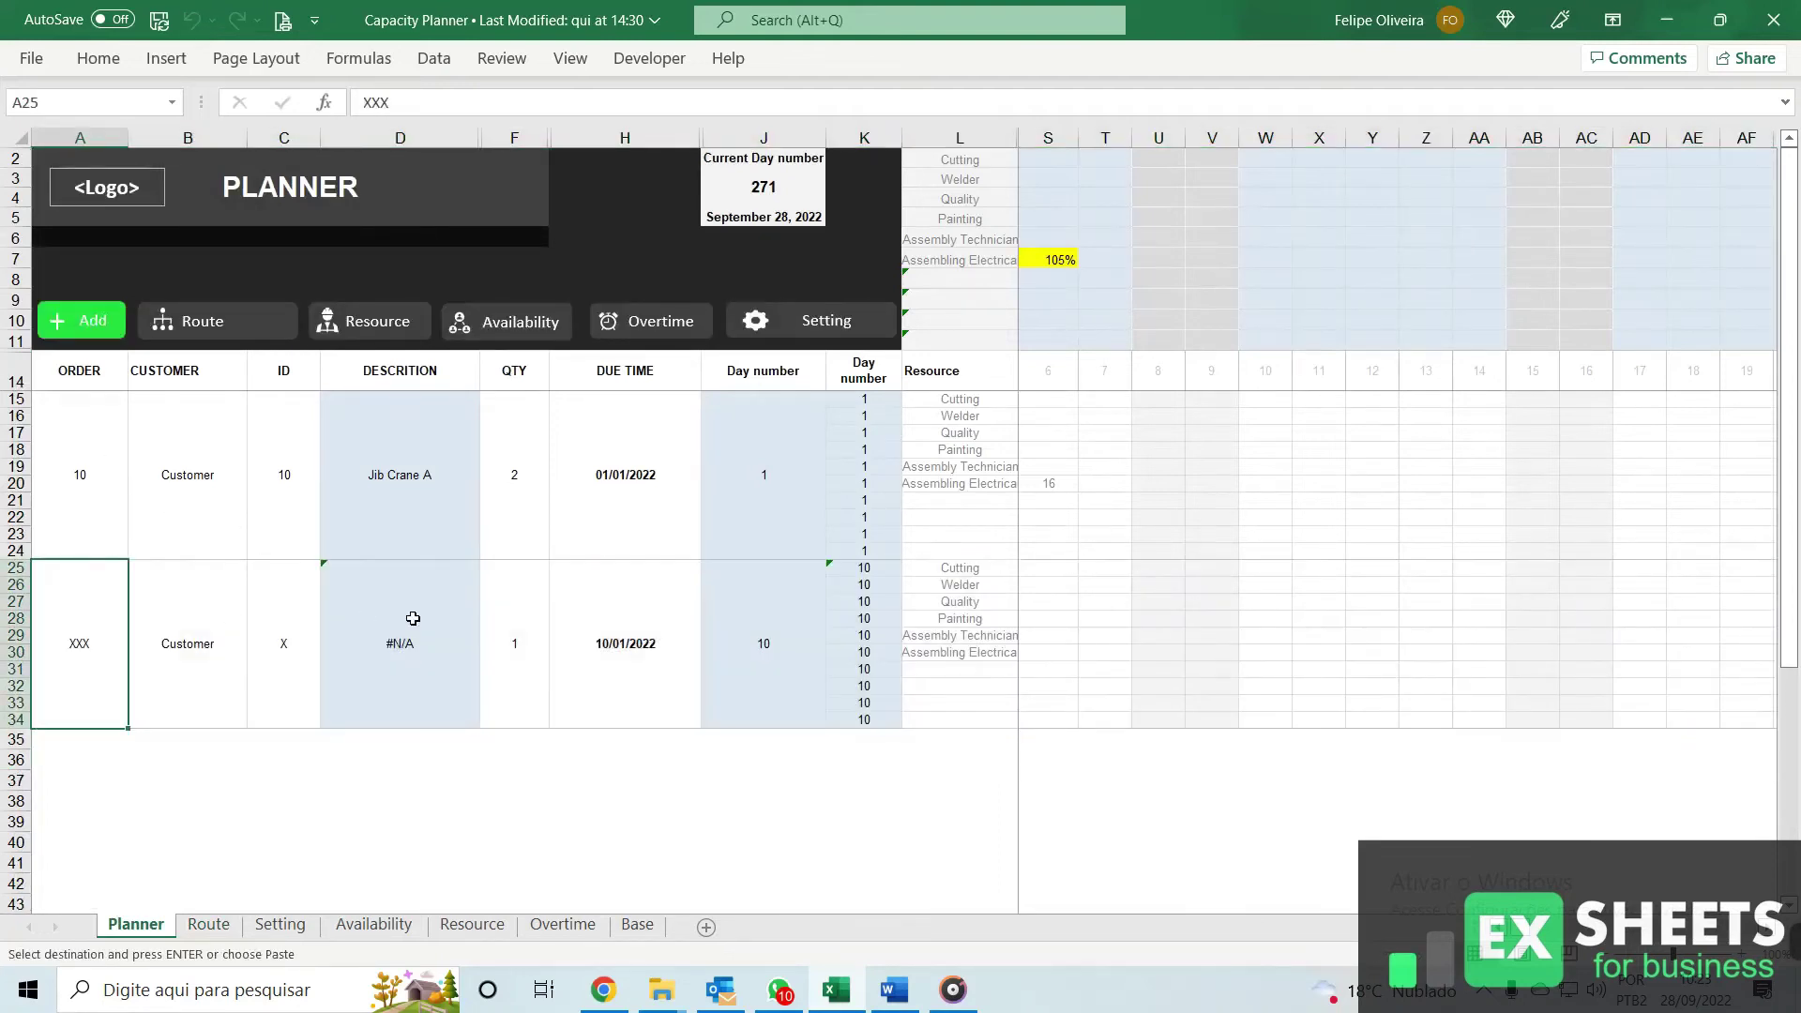
pyautogui.scroll(-2, 377, 625)
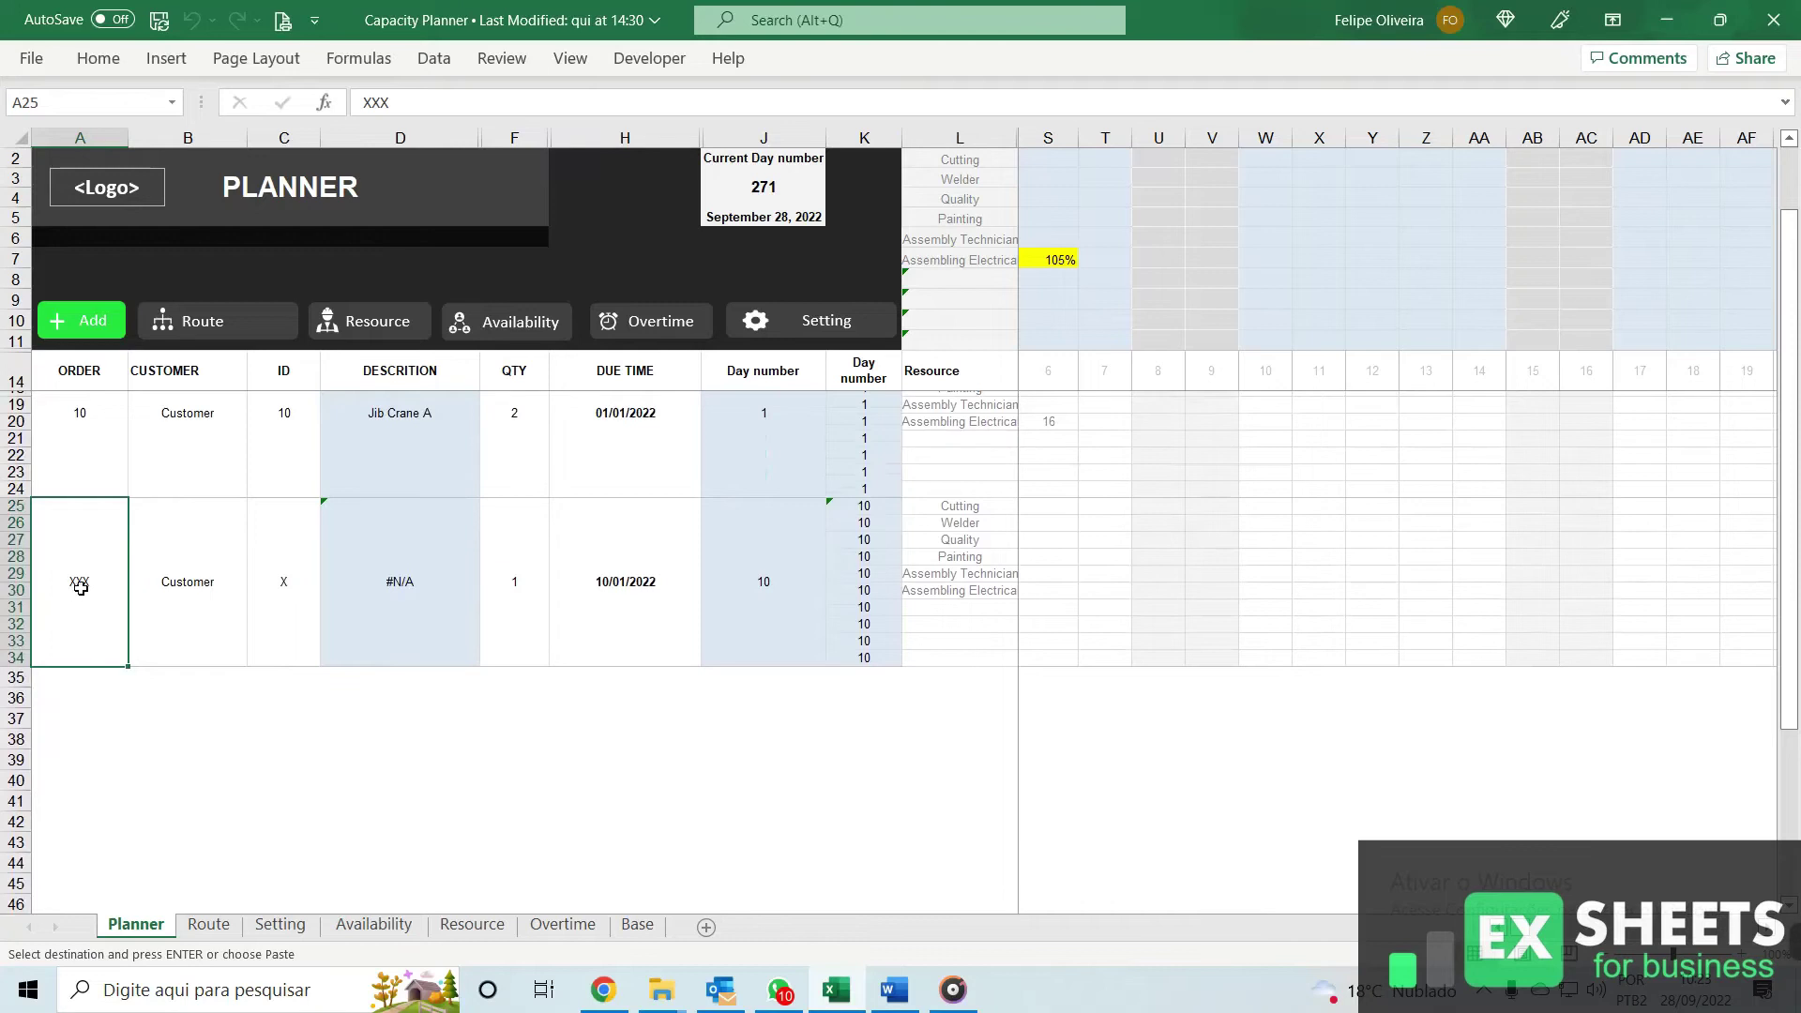
pyautogui.scroll(-1, 79, 581)
pyautogui.scroll(1, 83, 589)
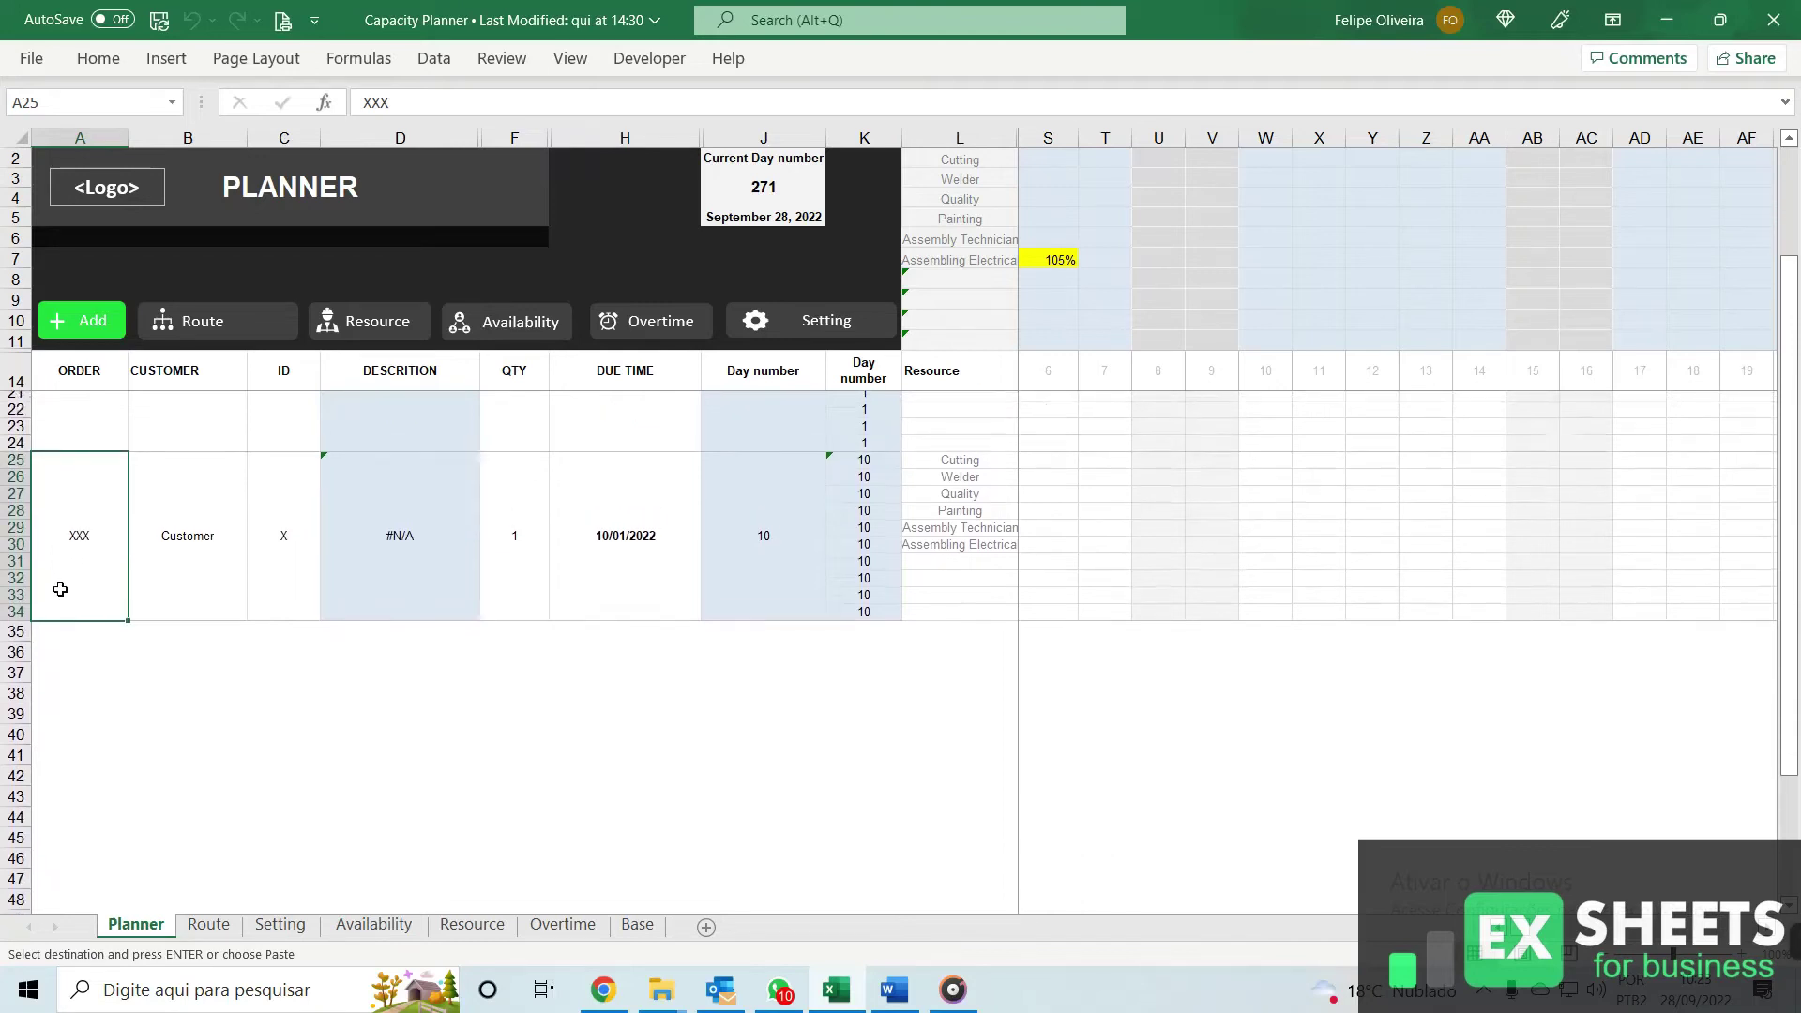
pyautogui.write('10')
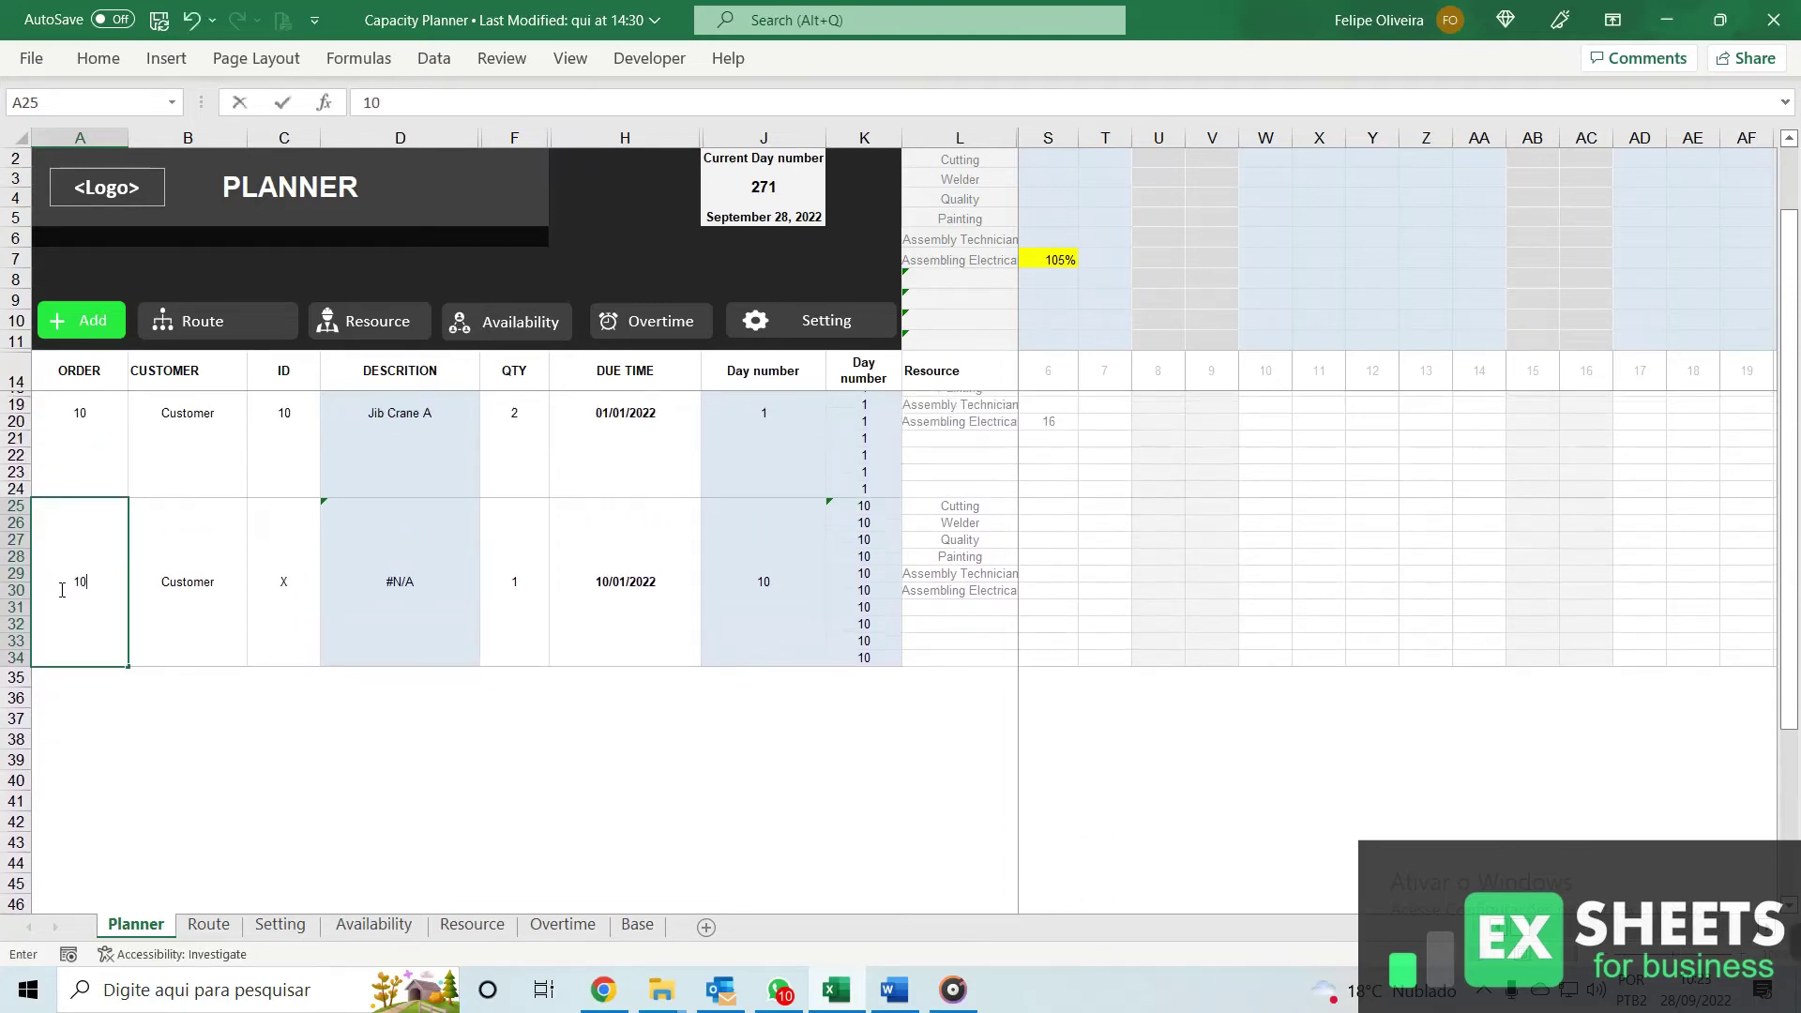
pyautogui.write('506')
pyautogui.press('Tab')
pyautogui.press('Tab')
pyautogui.hotkey('shift', 'Tab')
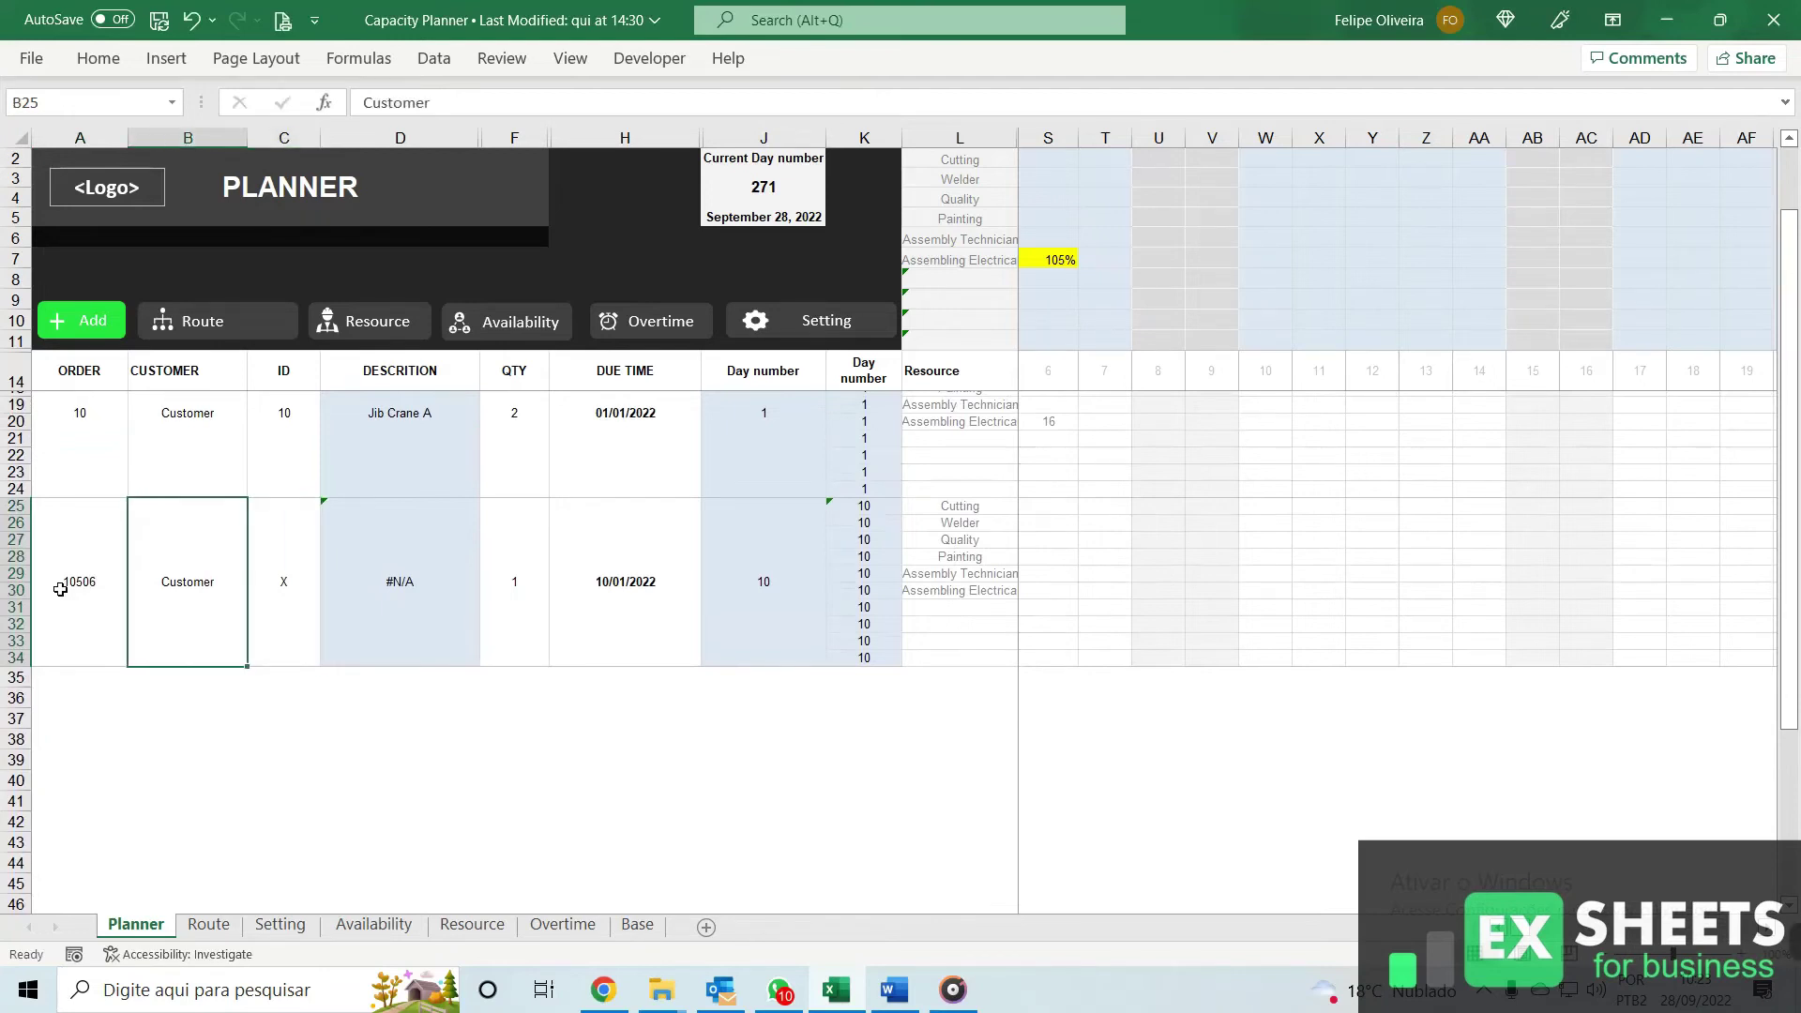
pyautogui.write('Name')
pyautogui.press('Tab')
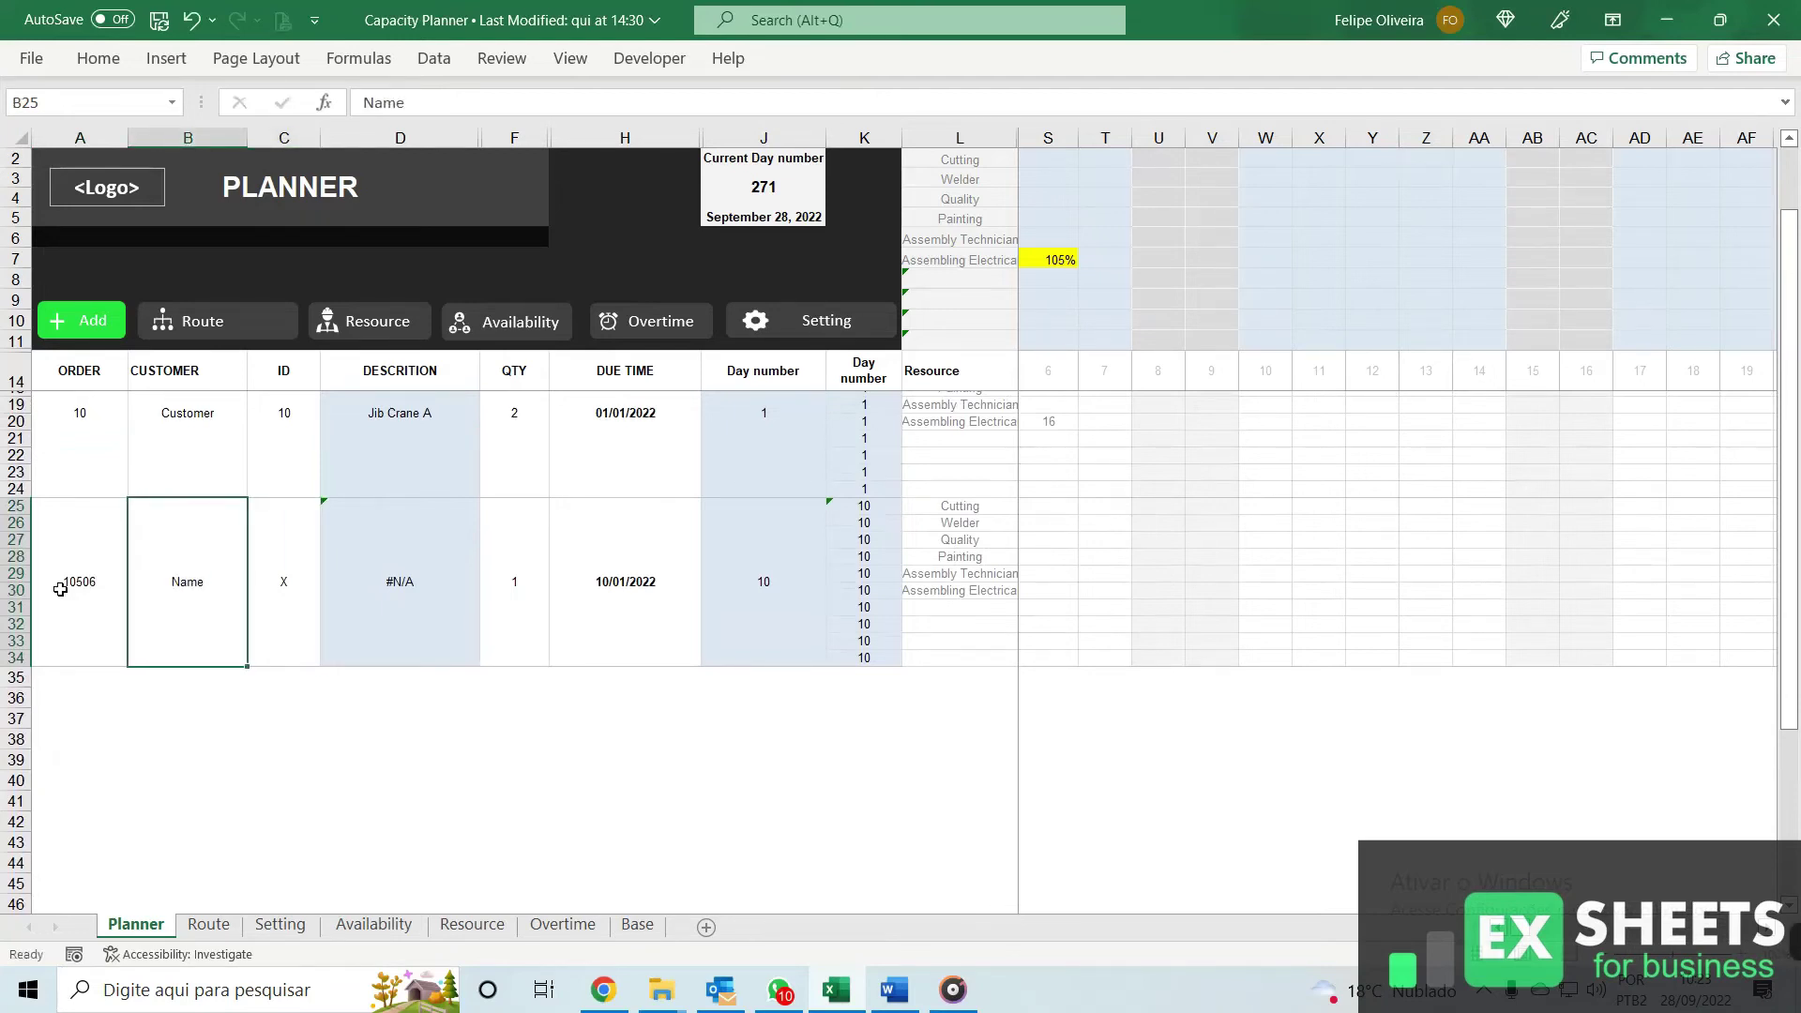
pyautogui.write('20')
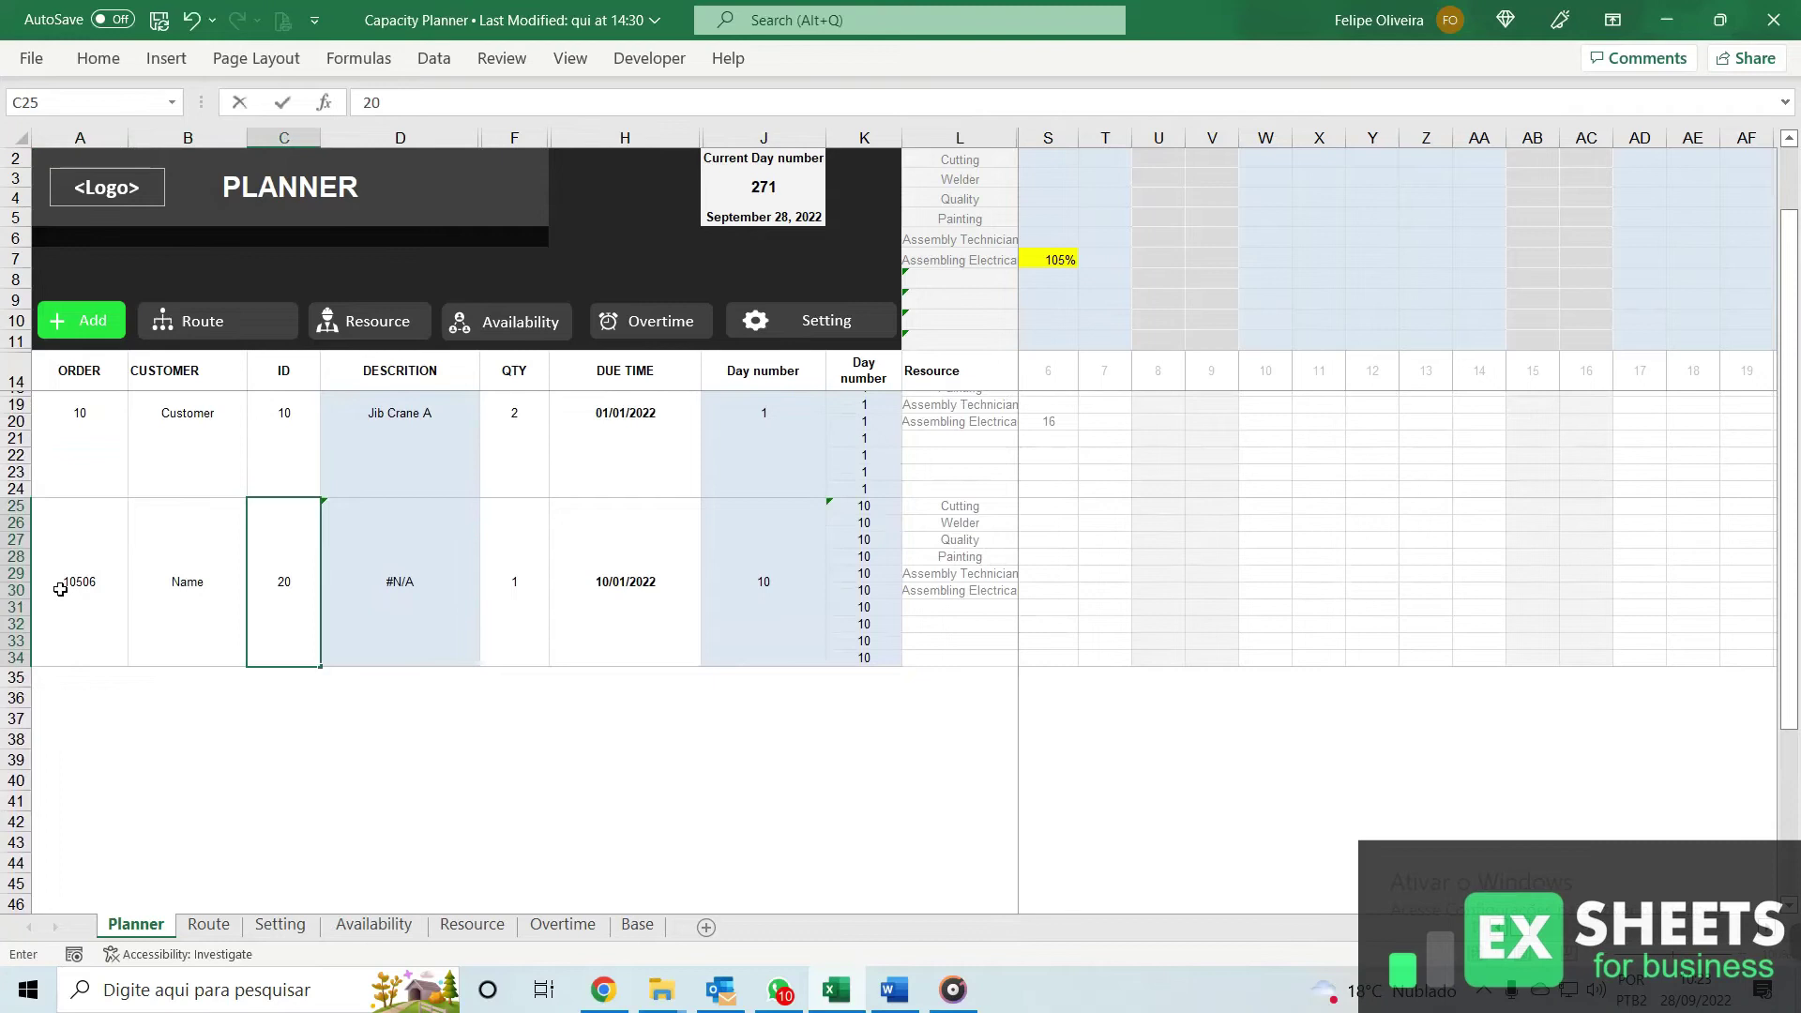
pyautogui.press('Tab')
pyautogui.press('Tab')
pyautogui.press('Tab')
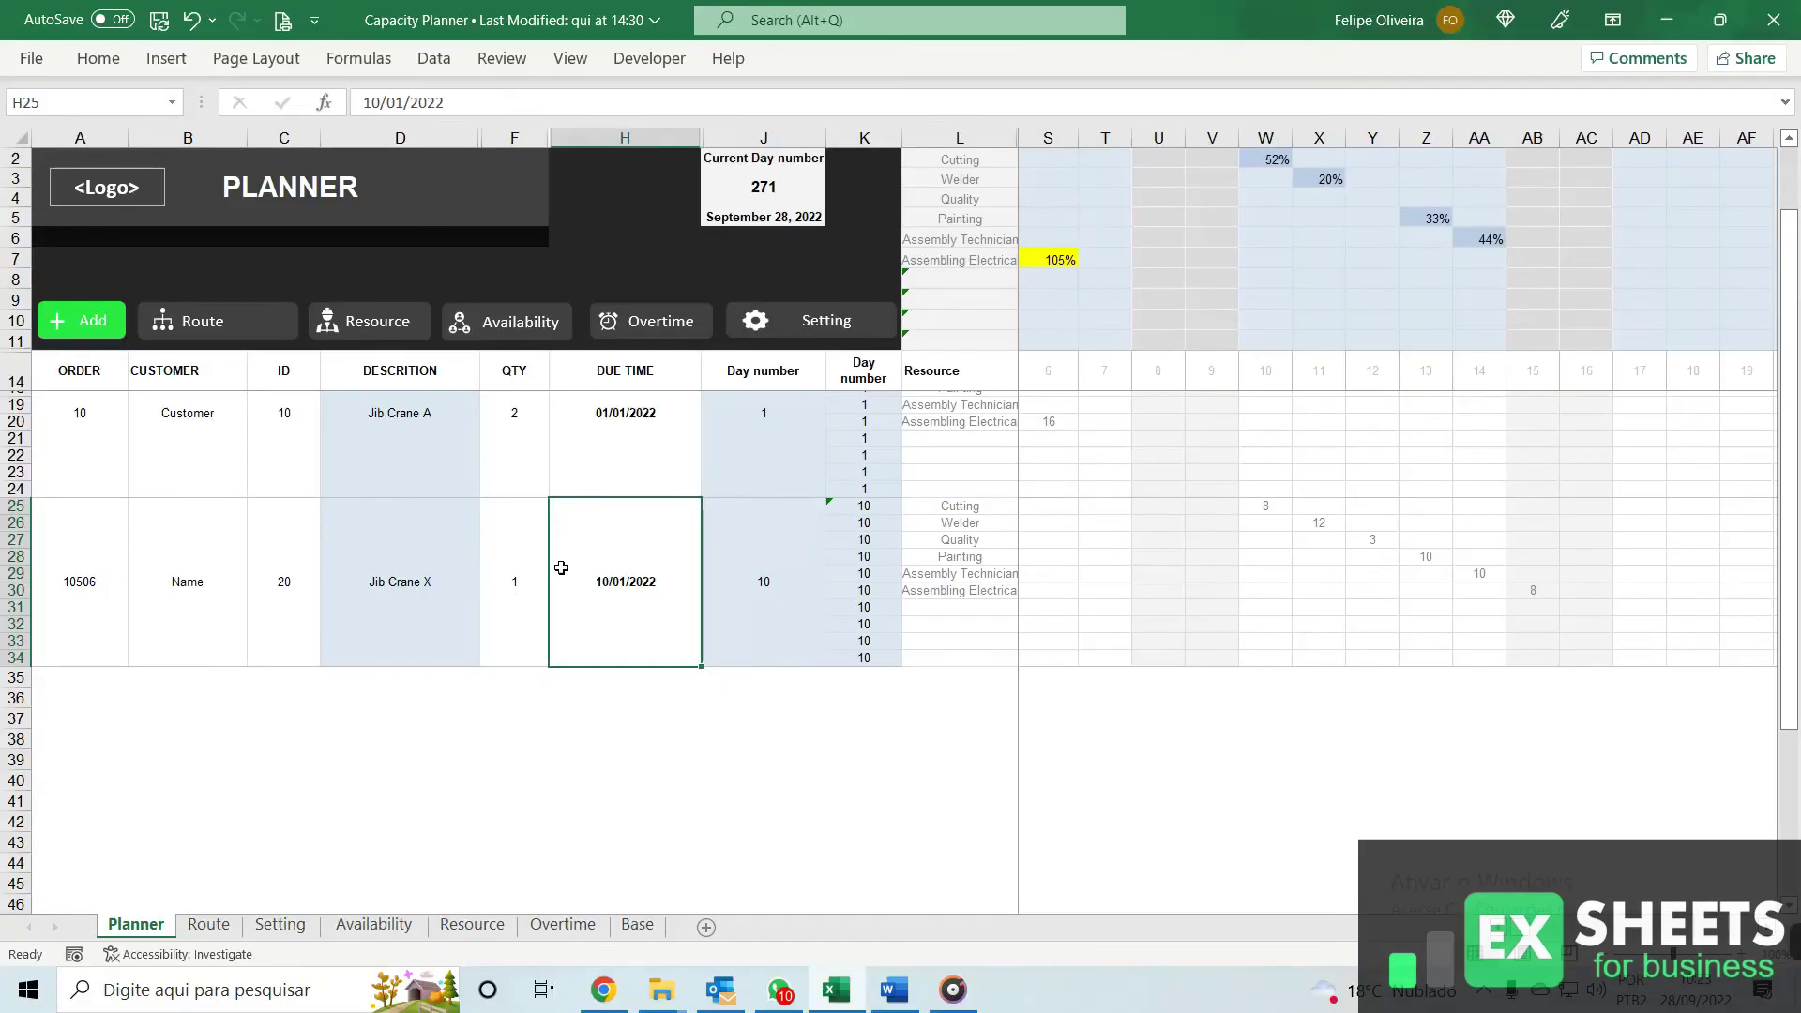
# - Edit the new order's due date, then step through its Quality and Painting Year Day numbers
pyautogui.doubleClick(639, 625)
pyautogui.moveTo(607, 579); pyautogui.dragTo(601, 576)
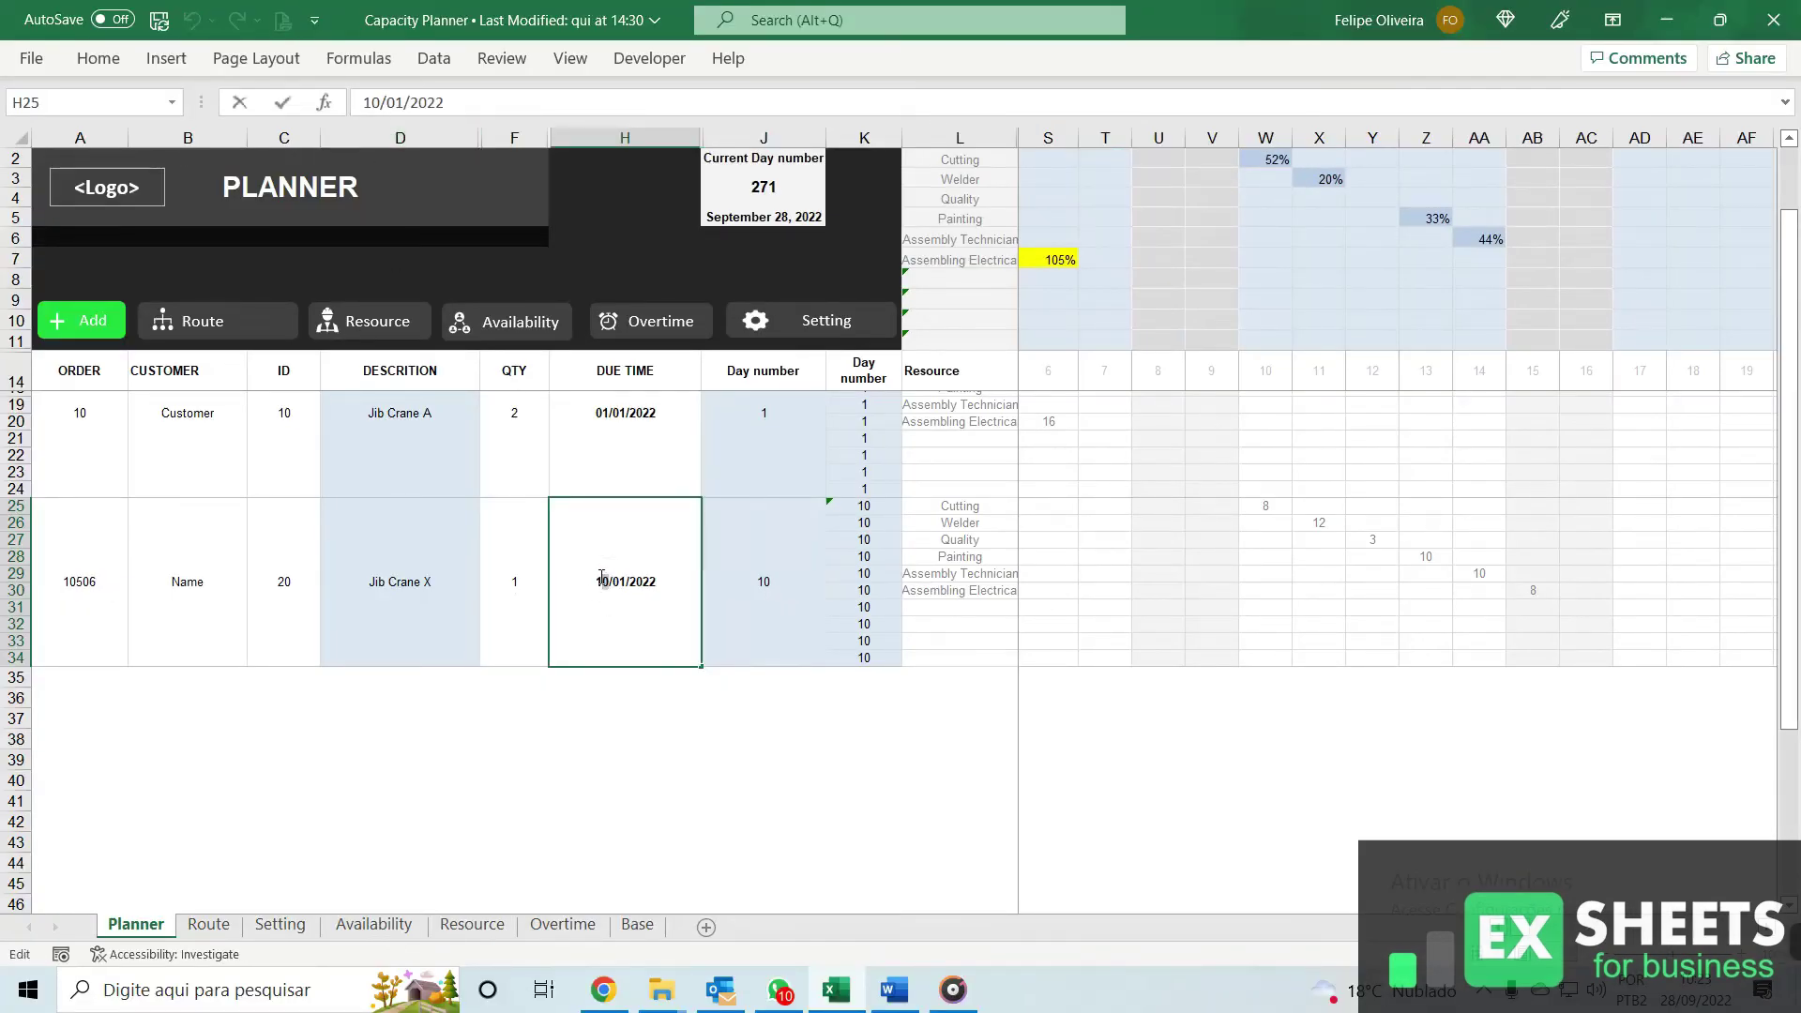
pyautogui.press('Return')
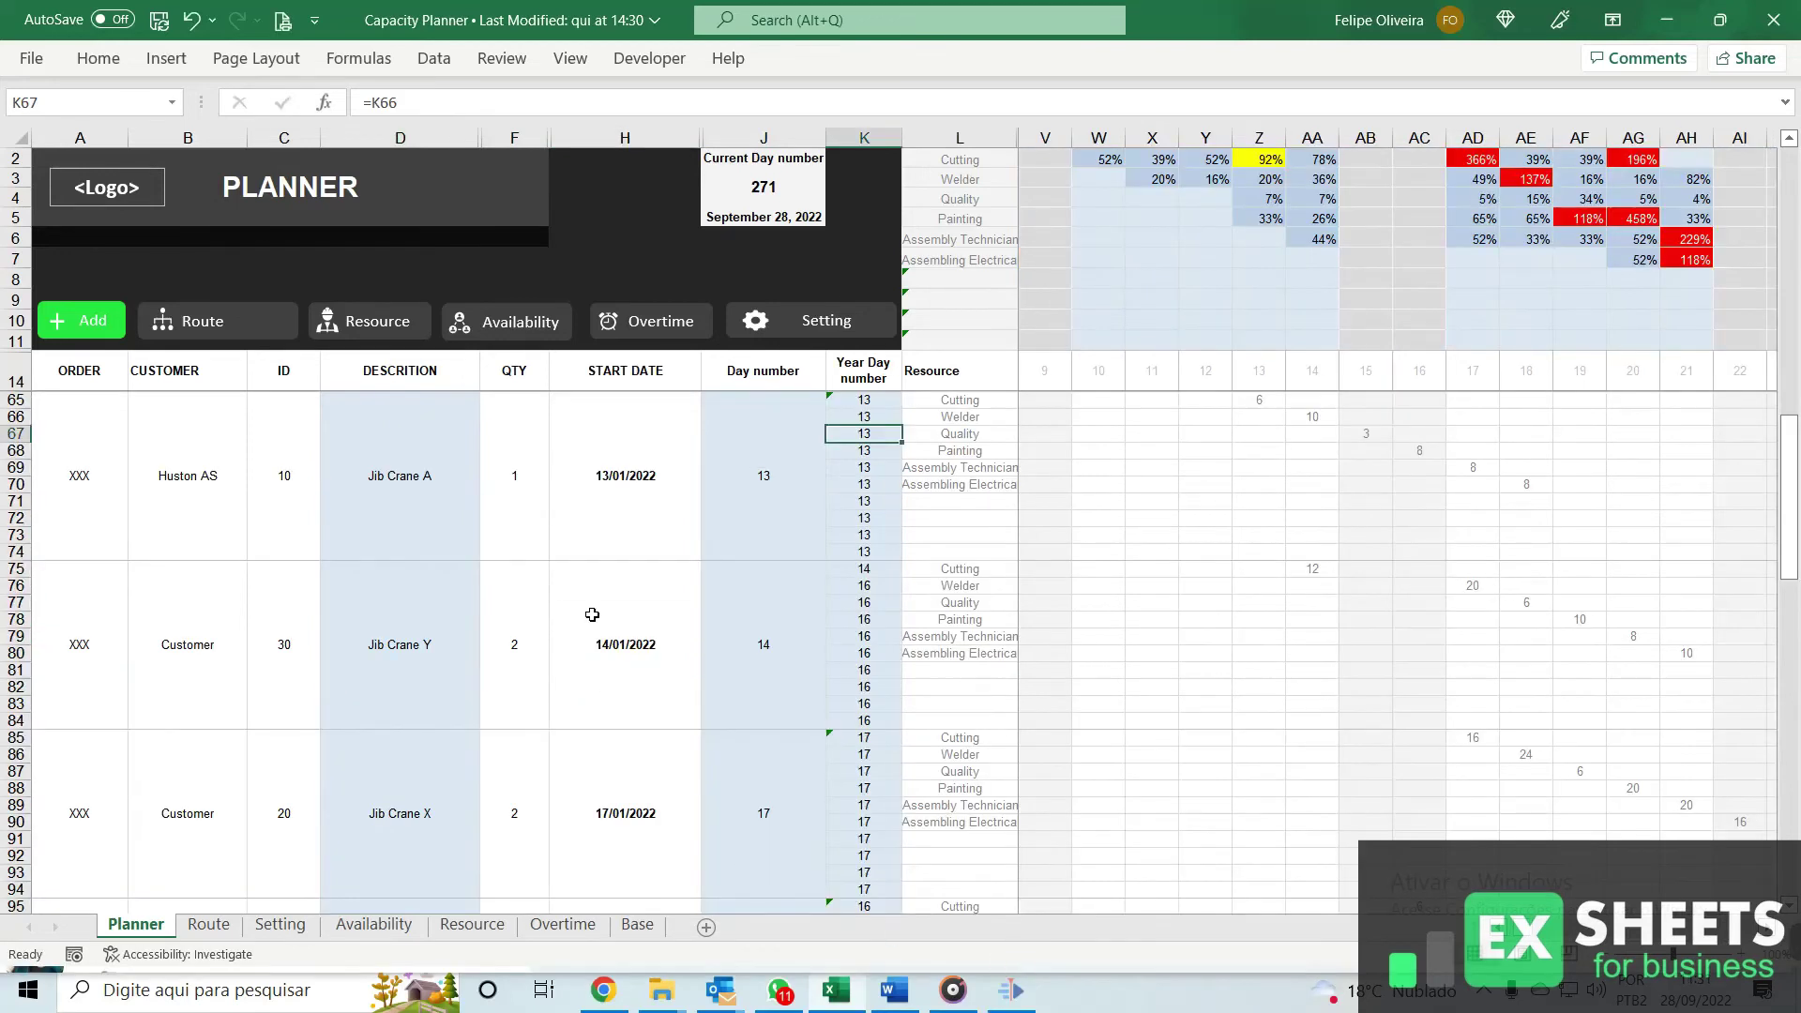
pyautogui.press('Down')
pyautogui.press('Down')
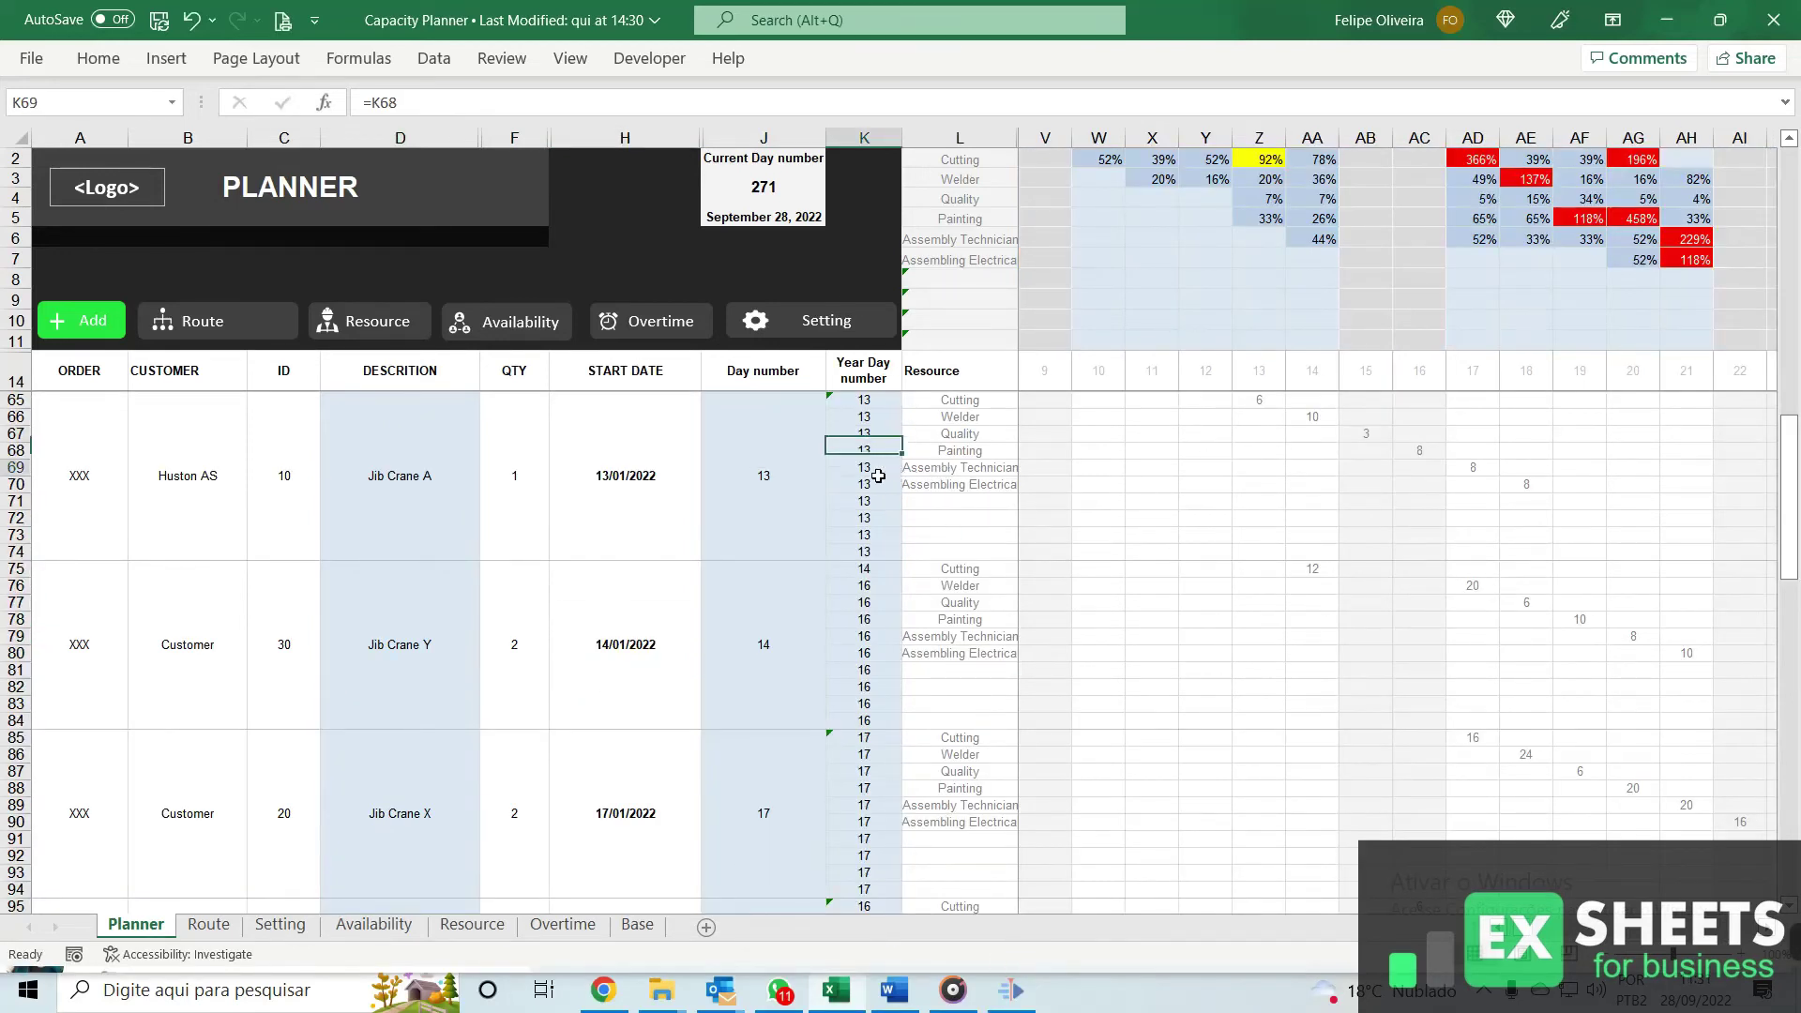
pyautogui.click(874, 436)
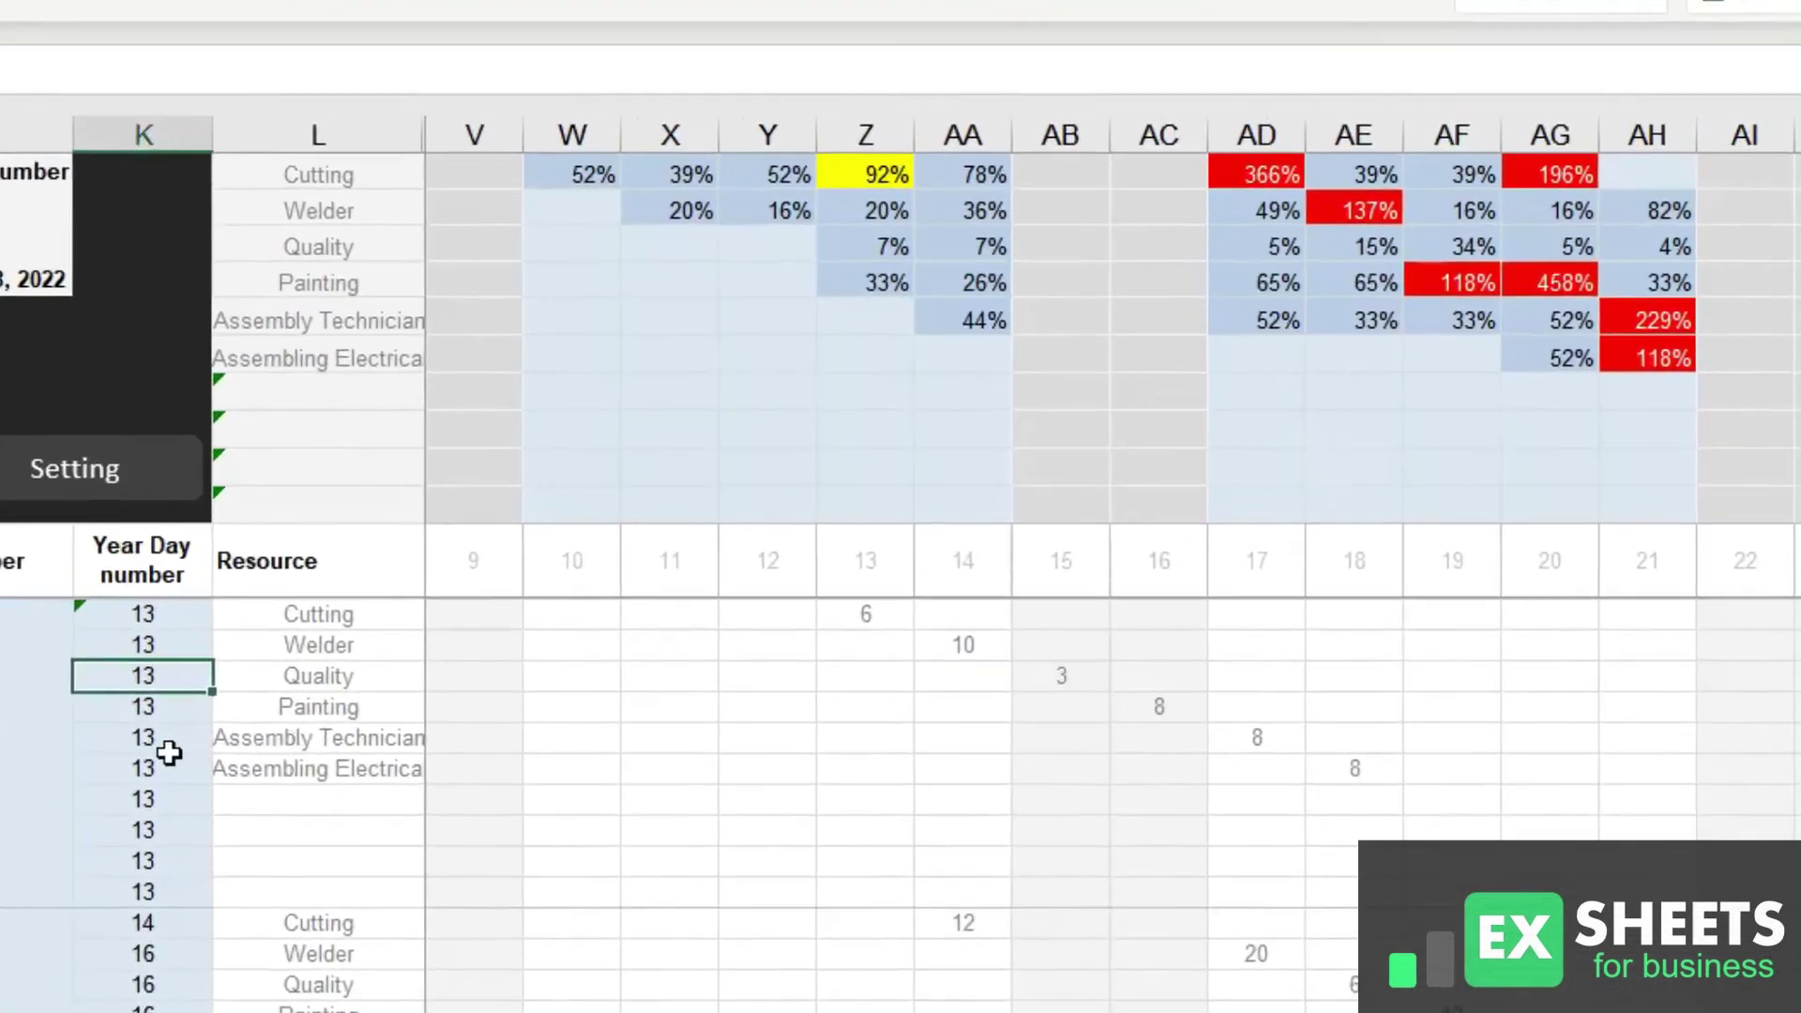
pyautogui.press('Down')
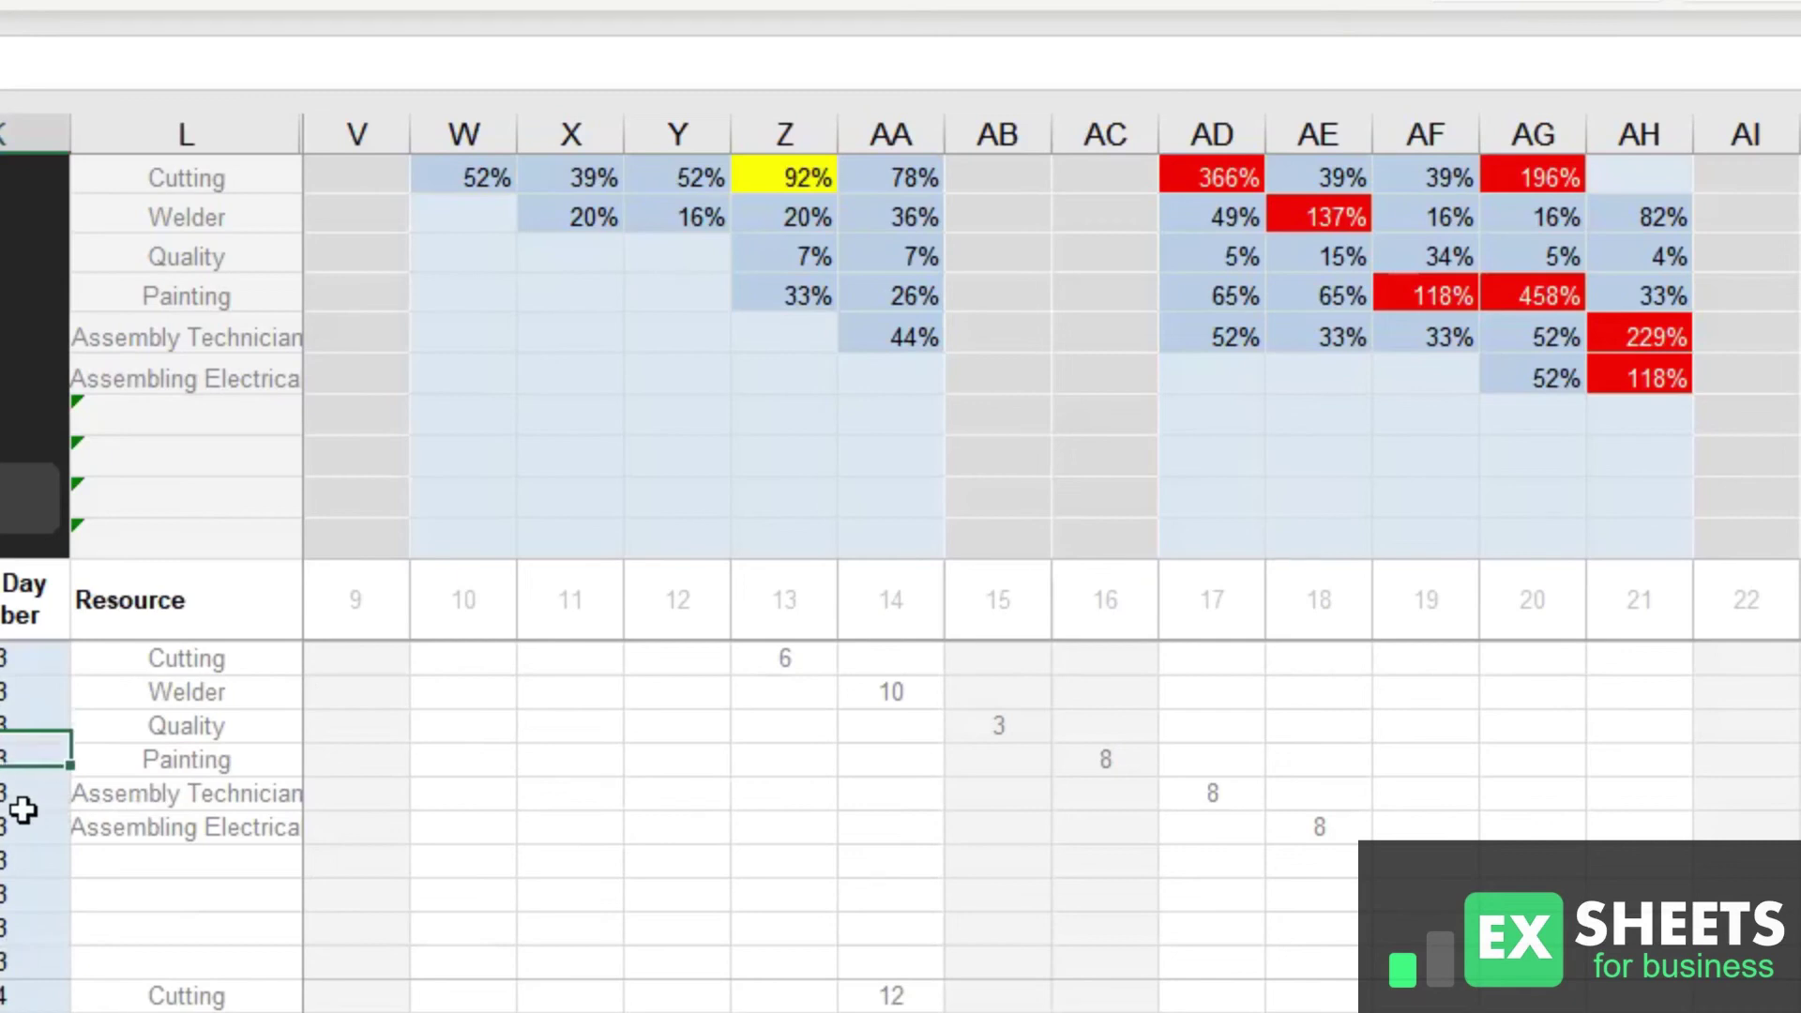
pyautogui.press('Down')
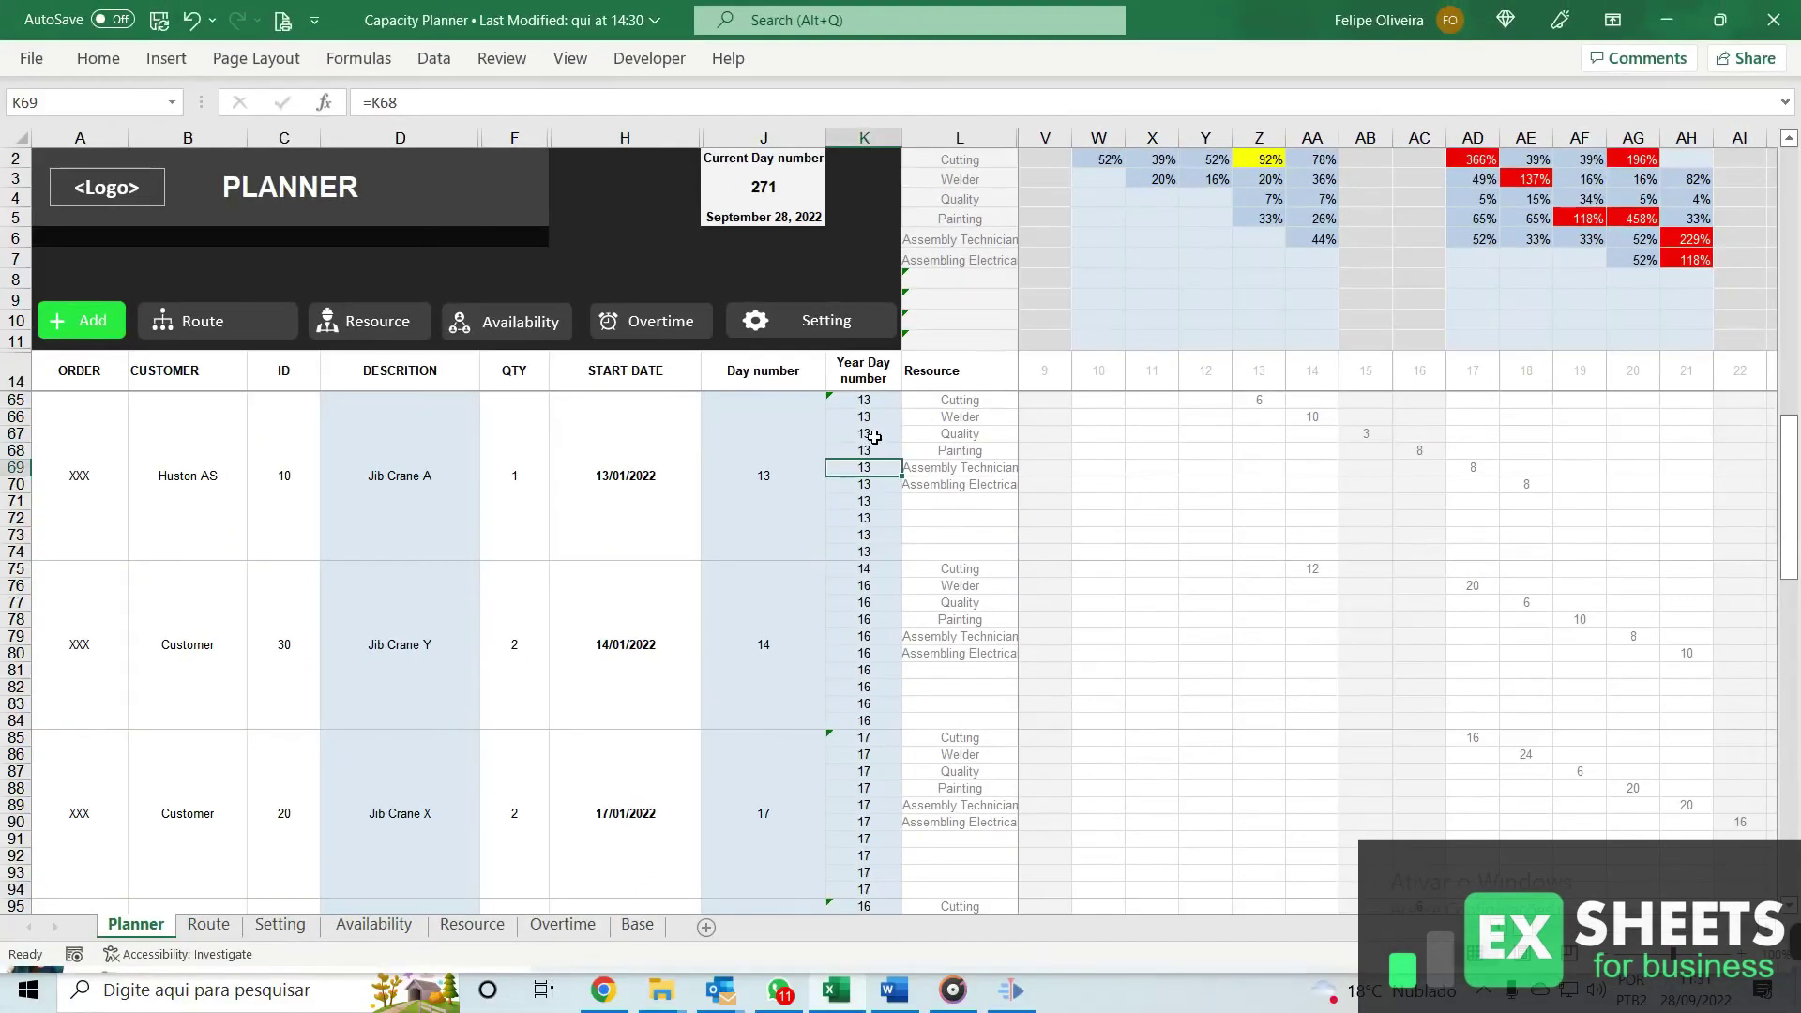
pyautogui.press('Up')
pyautogui.press('Up')
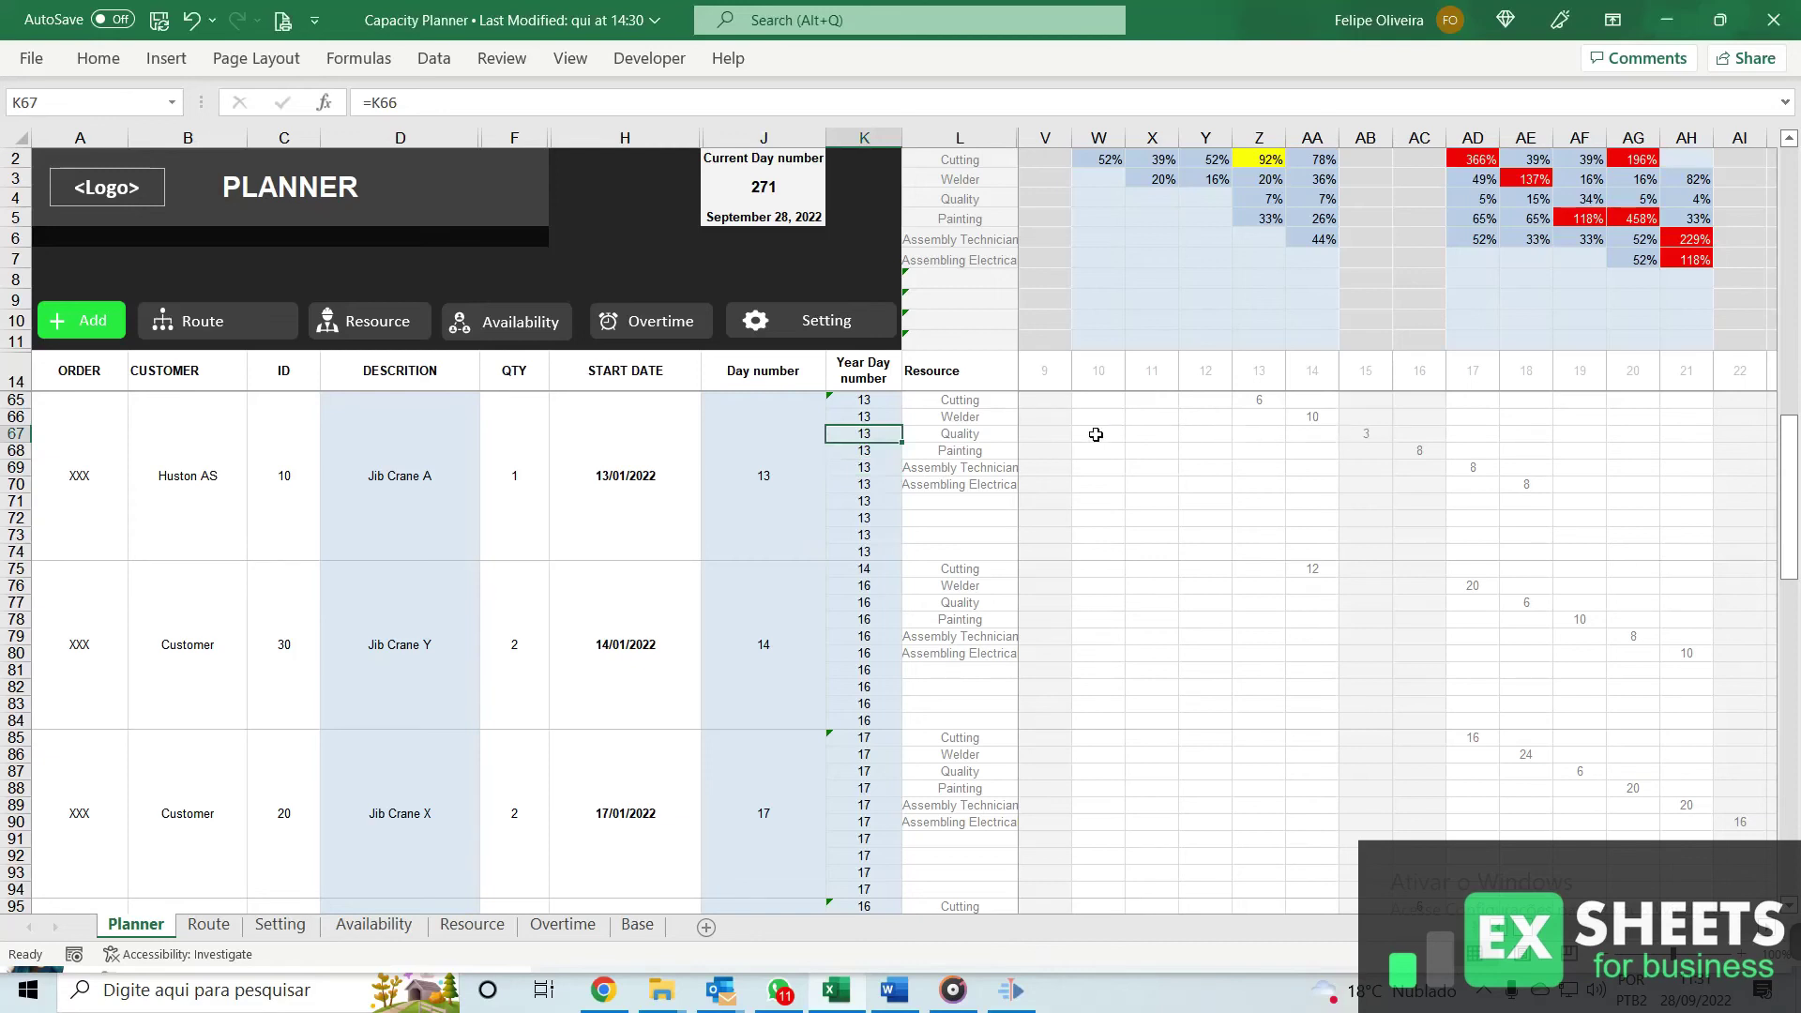
# - Overwrite the formula in K67 with day 15 for the Huston AS Jib Crane A Quality step
pyautogui.write('15')
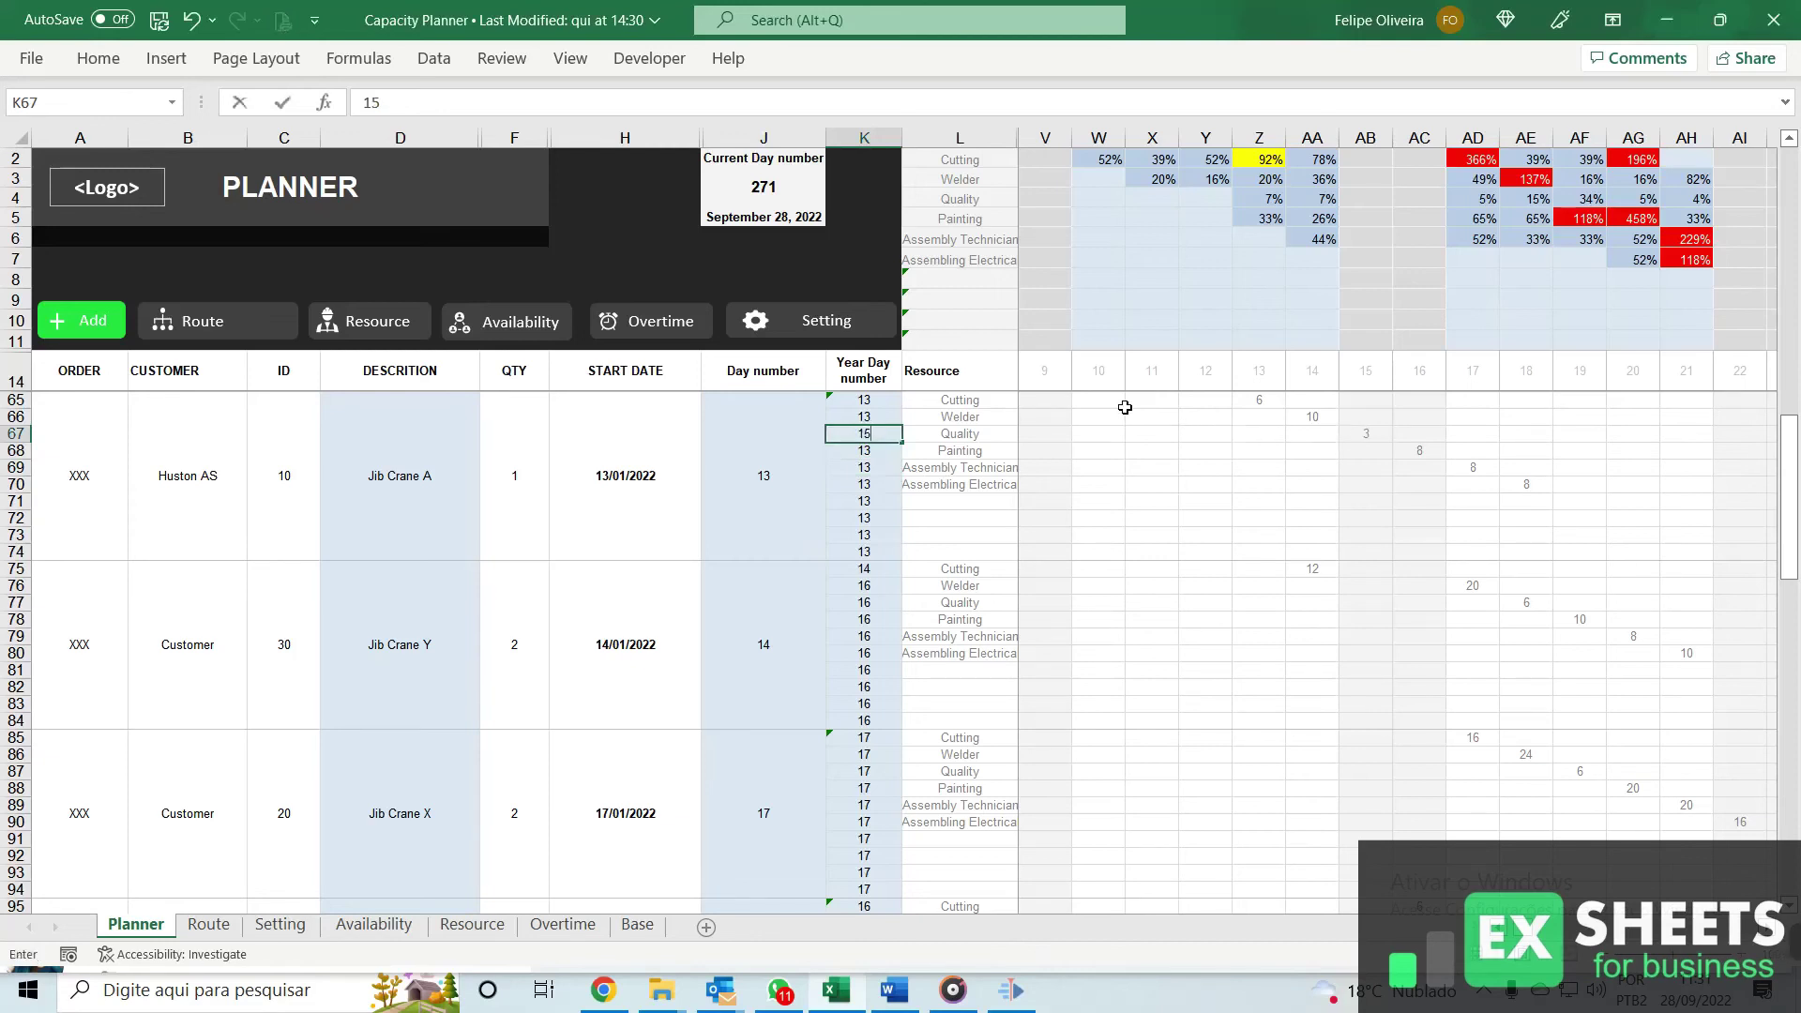
pyautogui.press('Return')
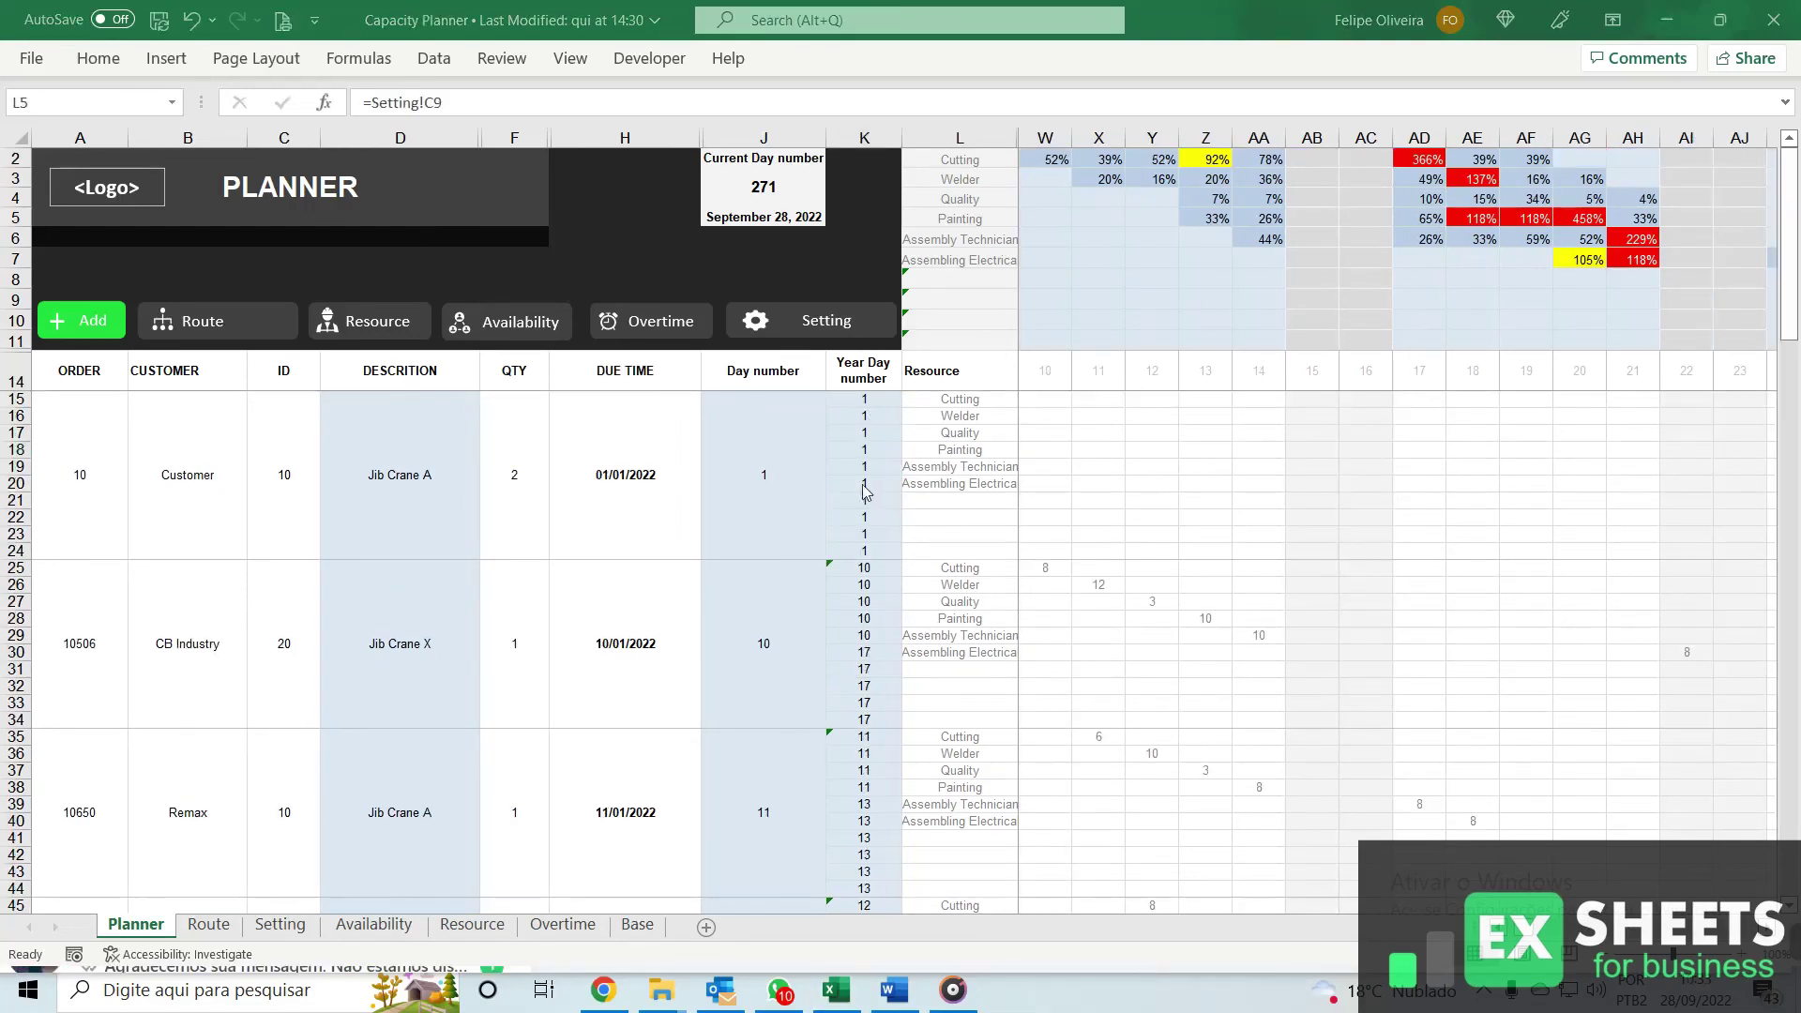
pyautogui.scroll(-5, 513, 497)
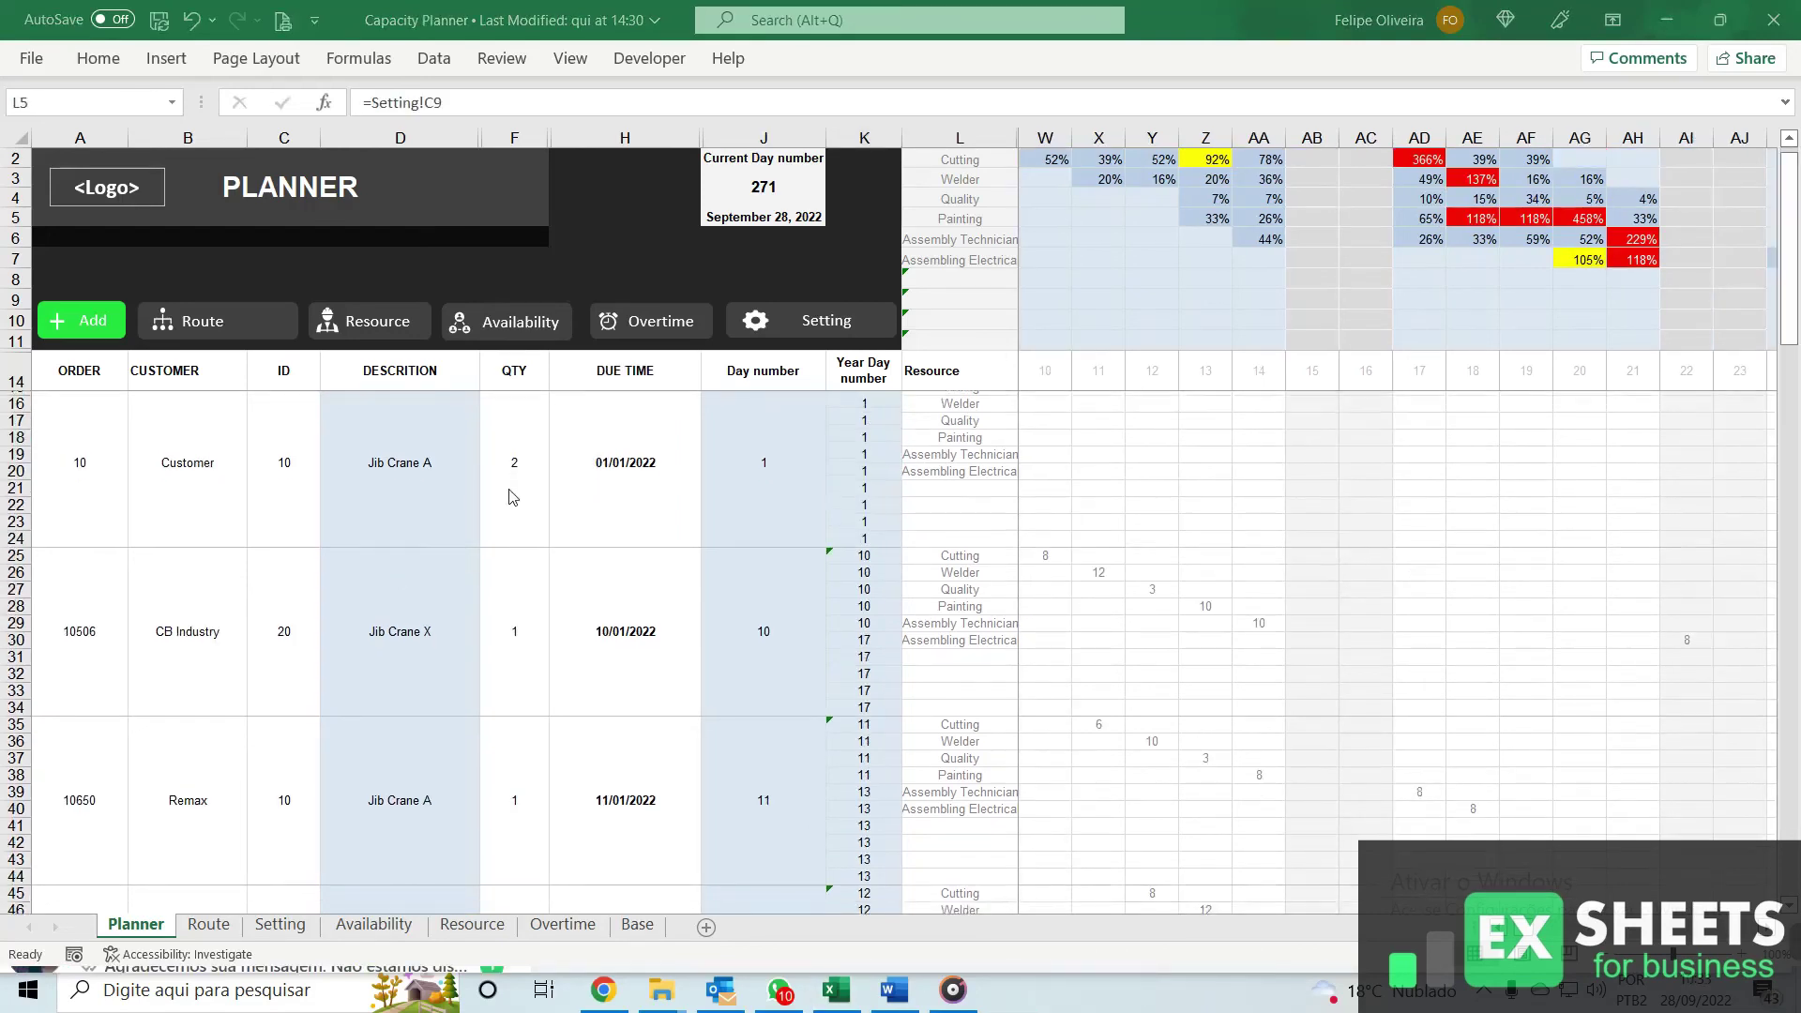
pyautogui.scroll(2, 514, 496)
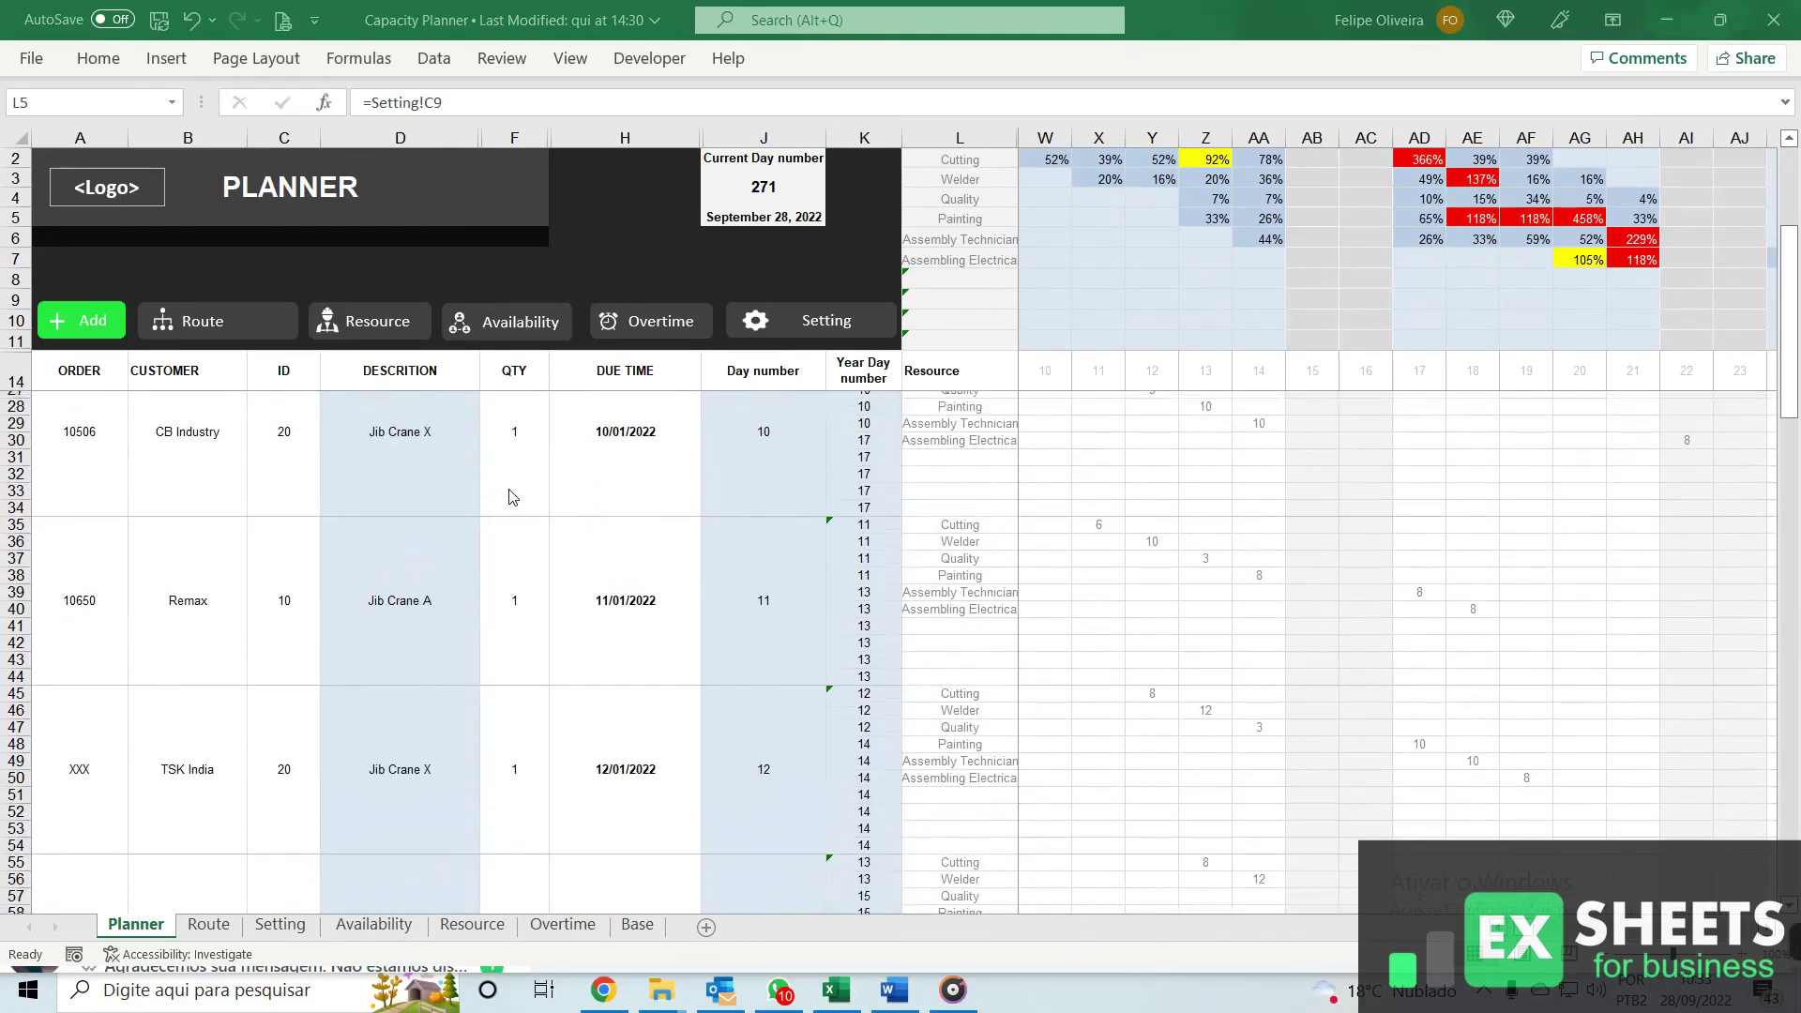
pyautogui.scroll(-2, 513, 499)
pyautogui.scroll(-5, 513, 499)
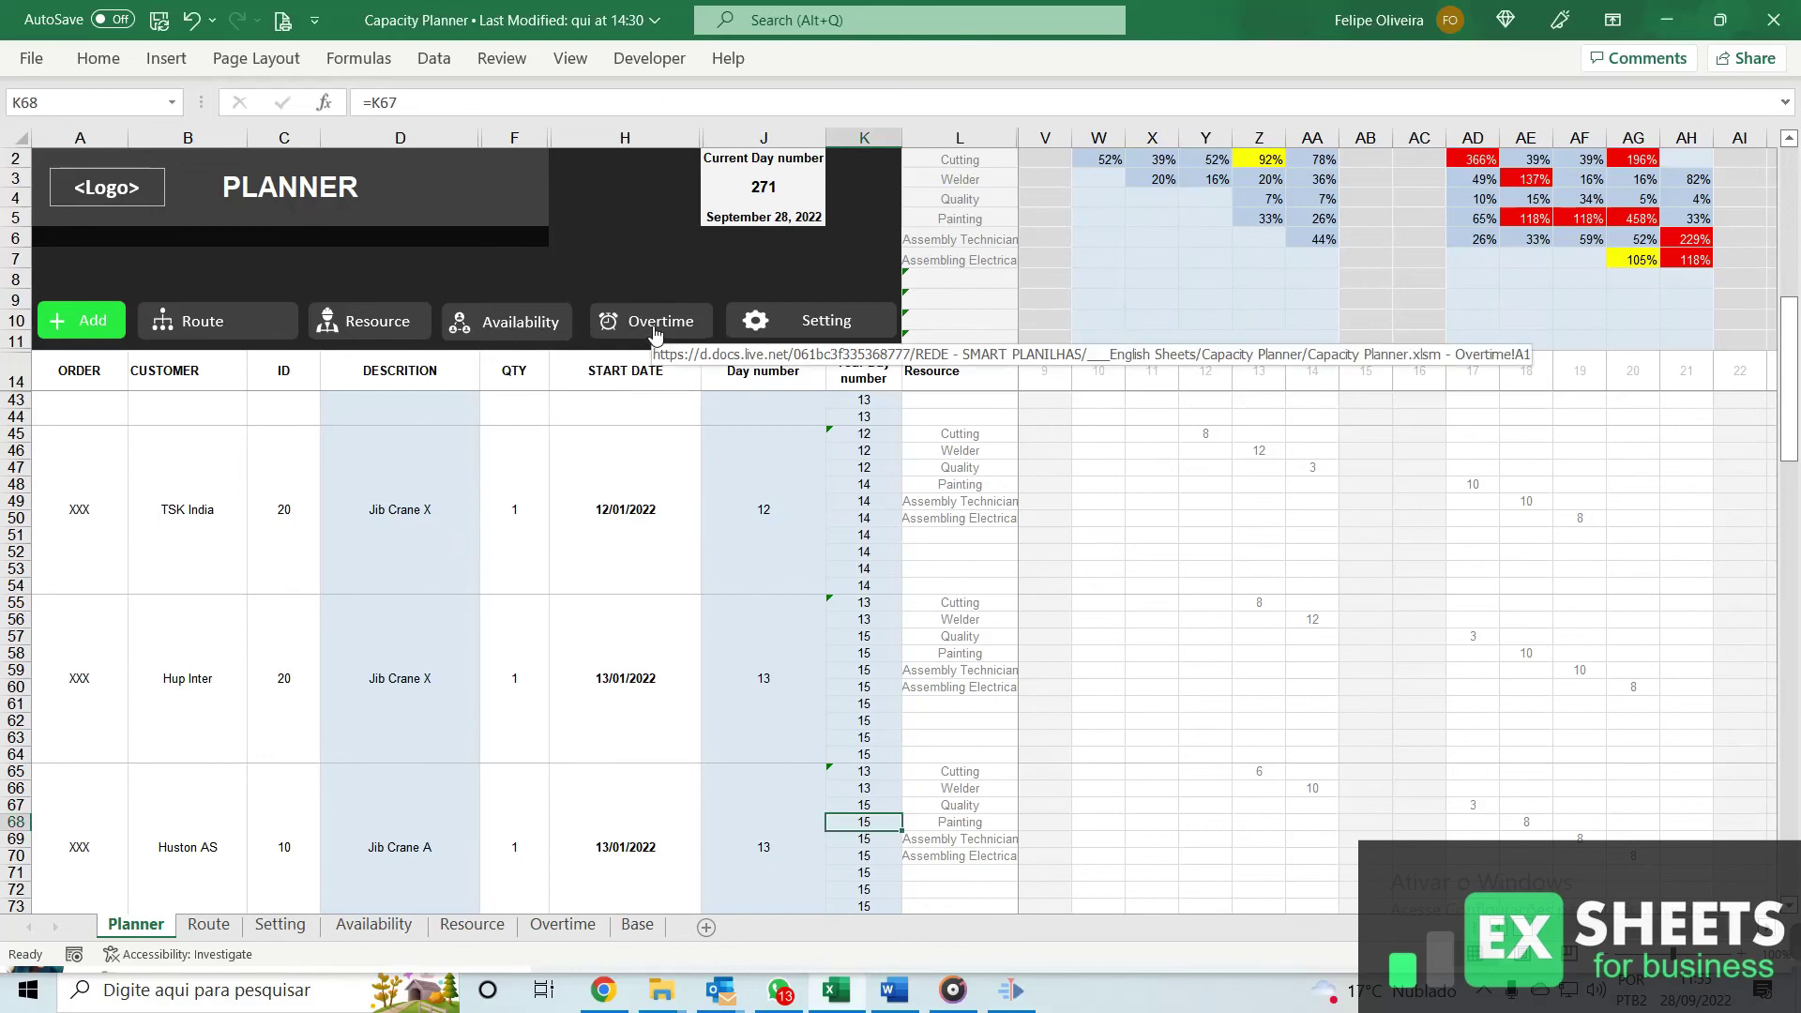
# - Log 20 Painting overtime hours on 18 and 19 January, then review the Planner's reduced load
pyautogui.click(655, 329)
pyautogui.hscroll(4, 1055, 393)
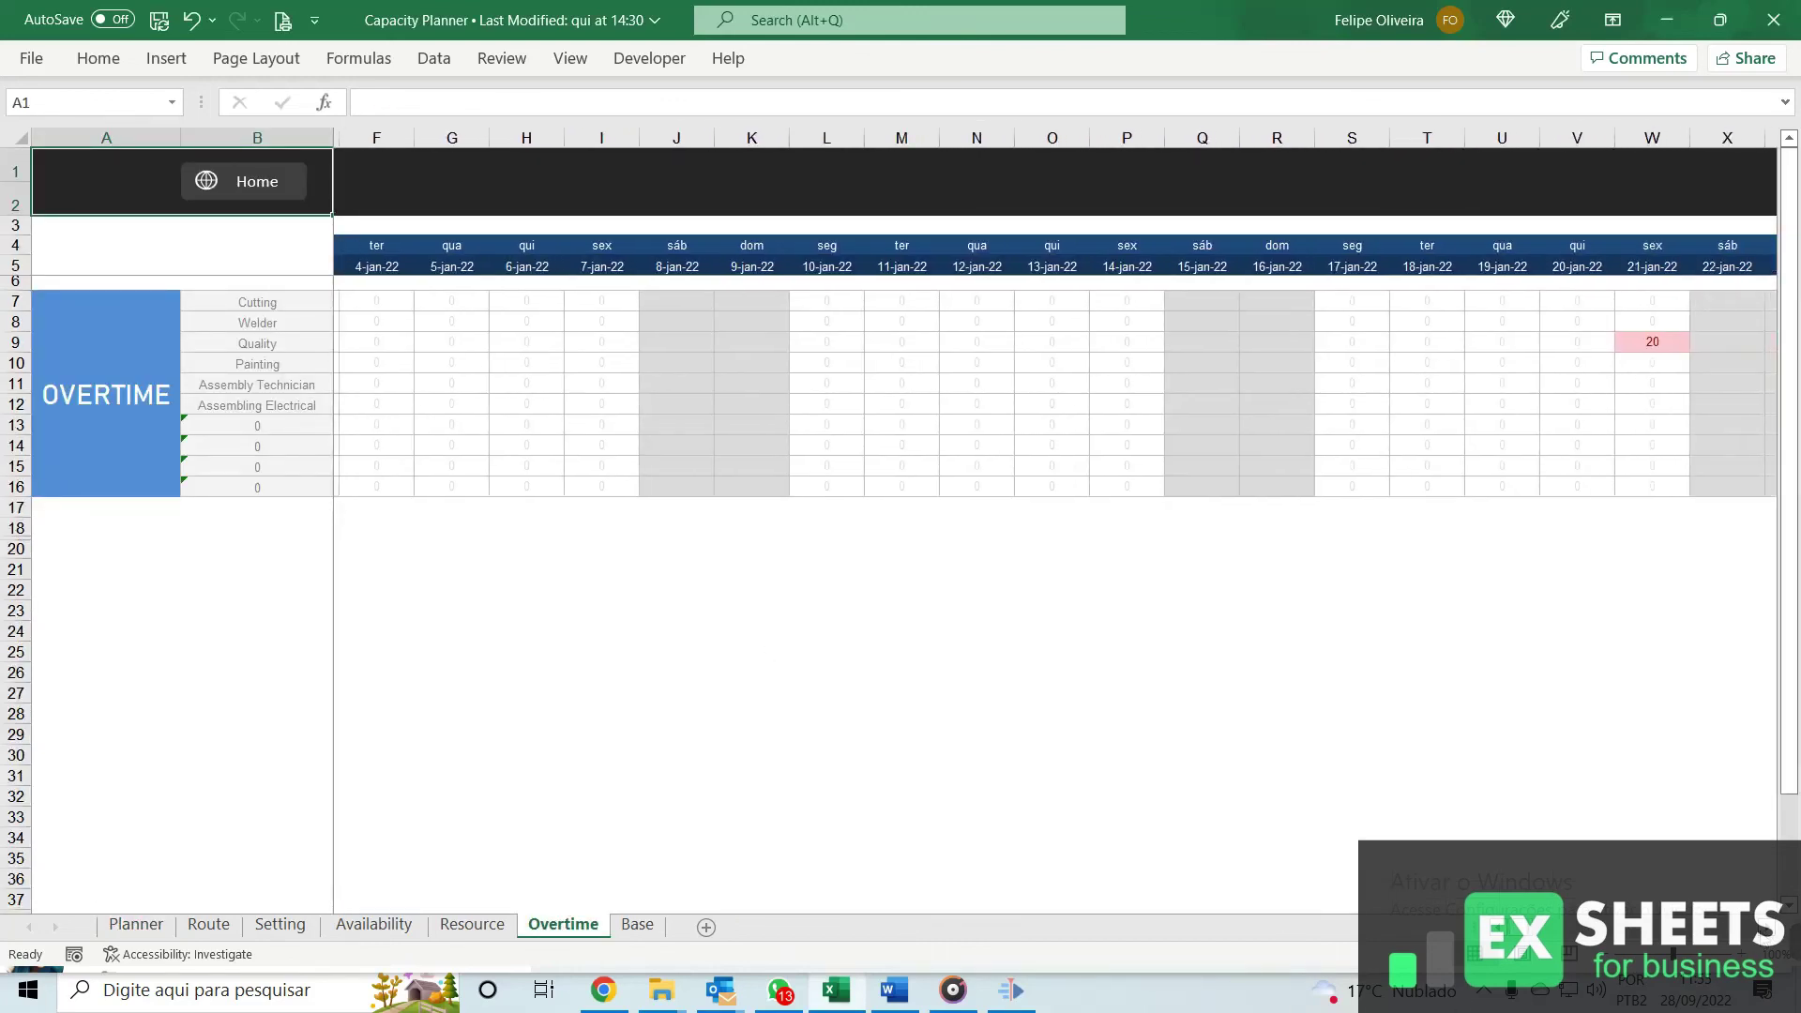
pyautogui.click(1275, 366)
pyautogui.press('Right')
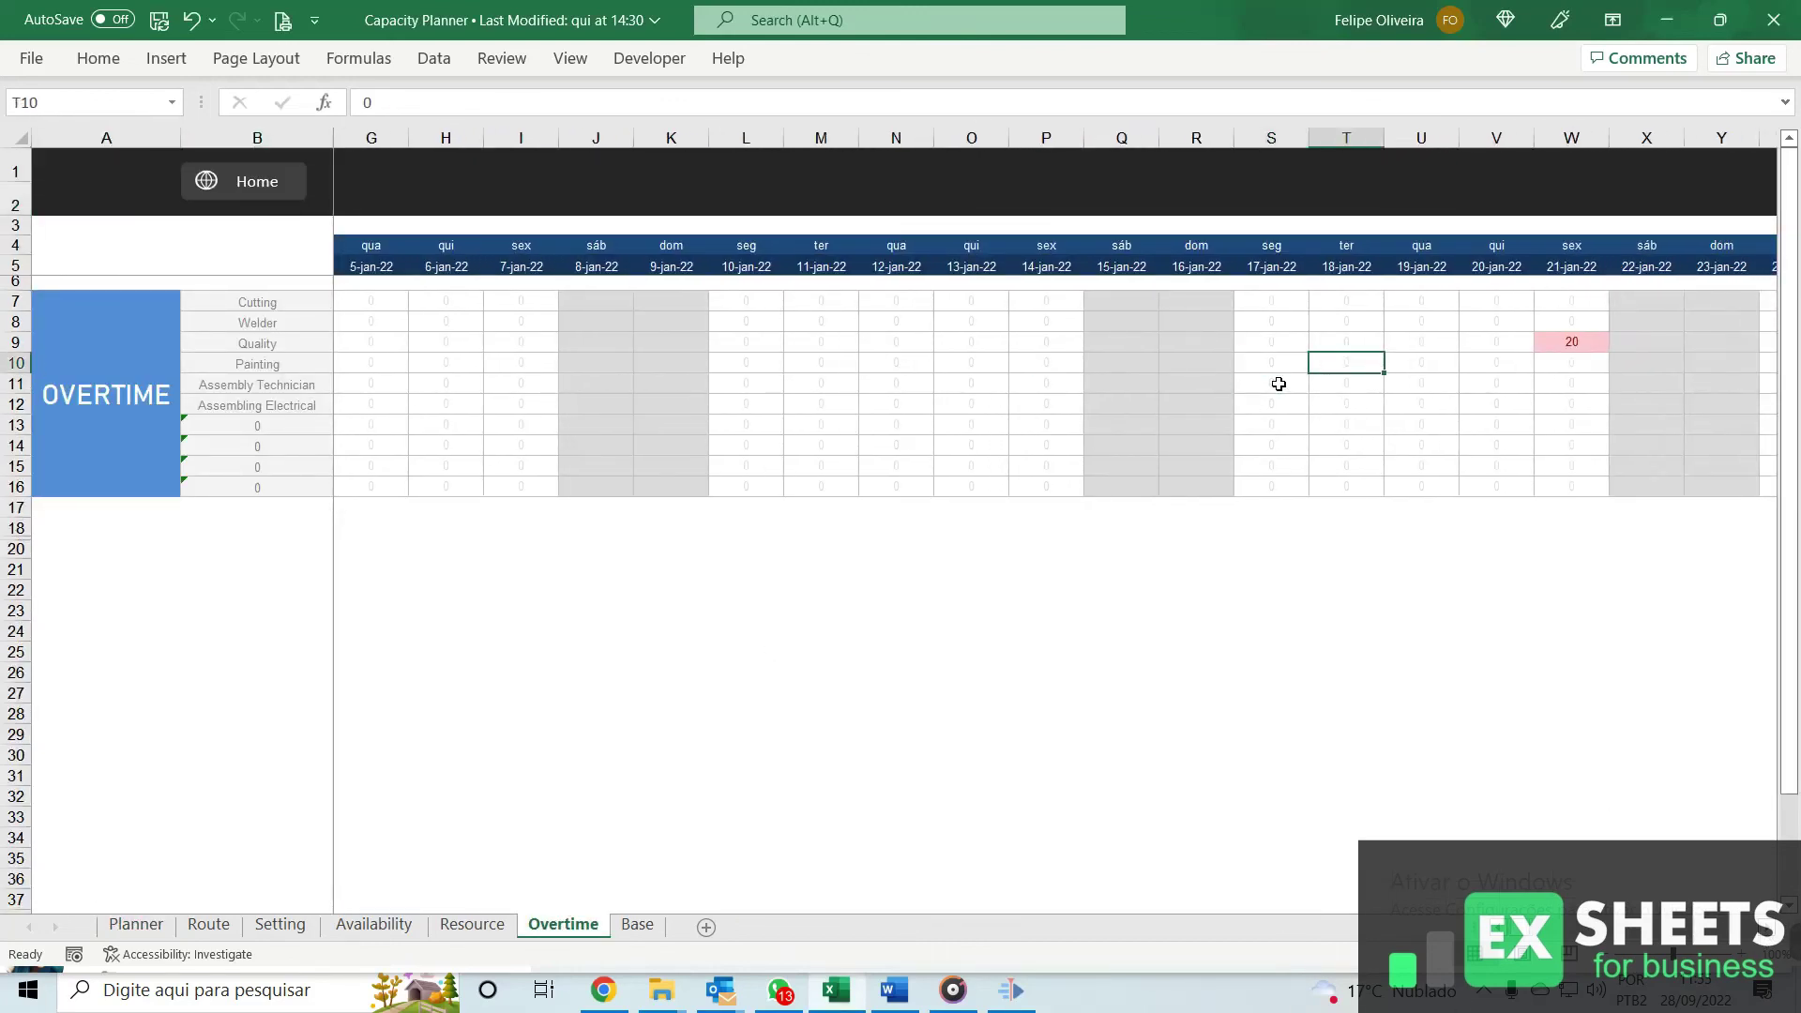
pyautogui.write('20')
pyautogui.press('Right')
pyautogui.write('20')
pyautogui.press('Right')
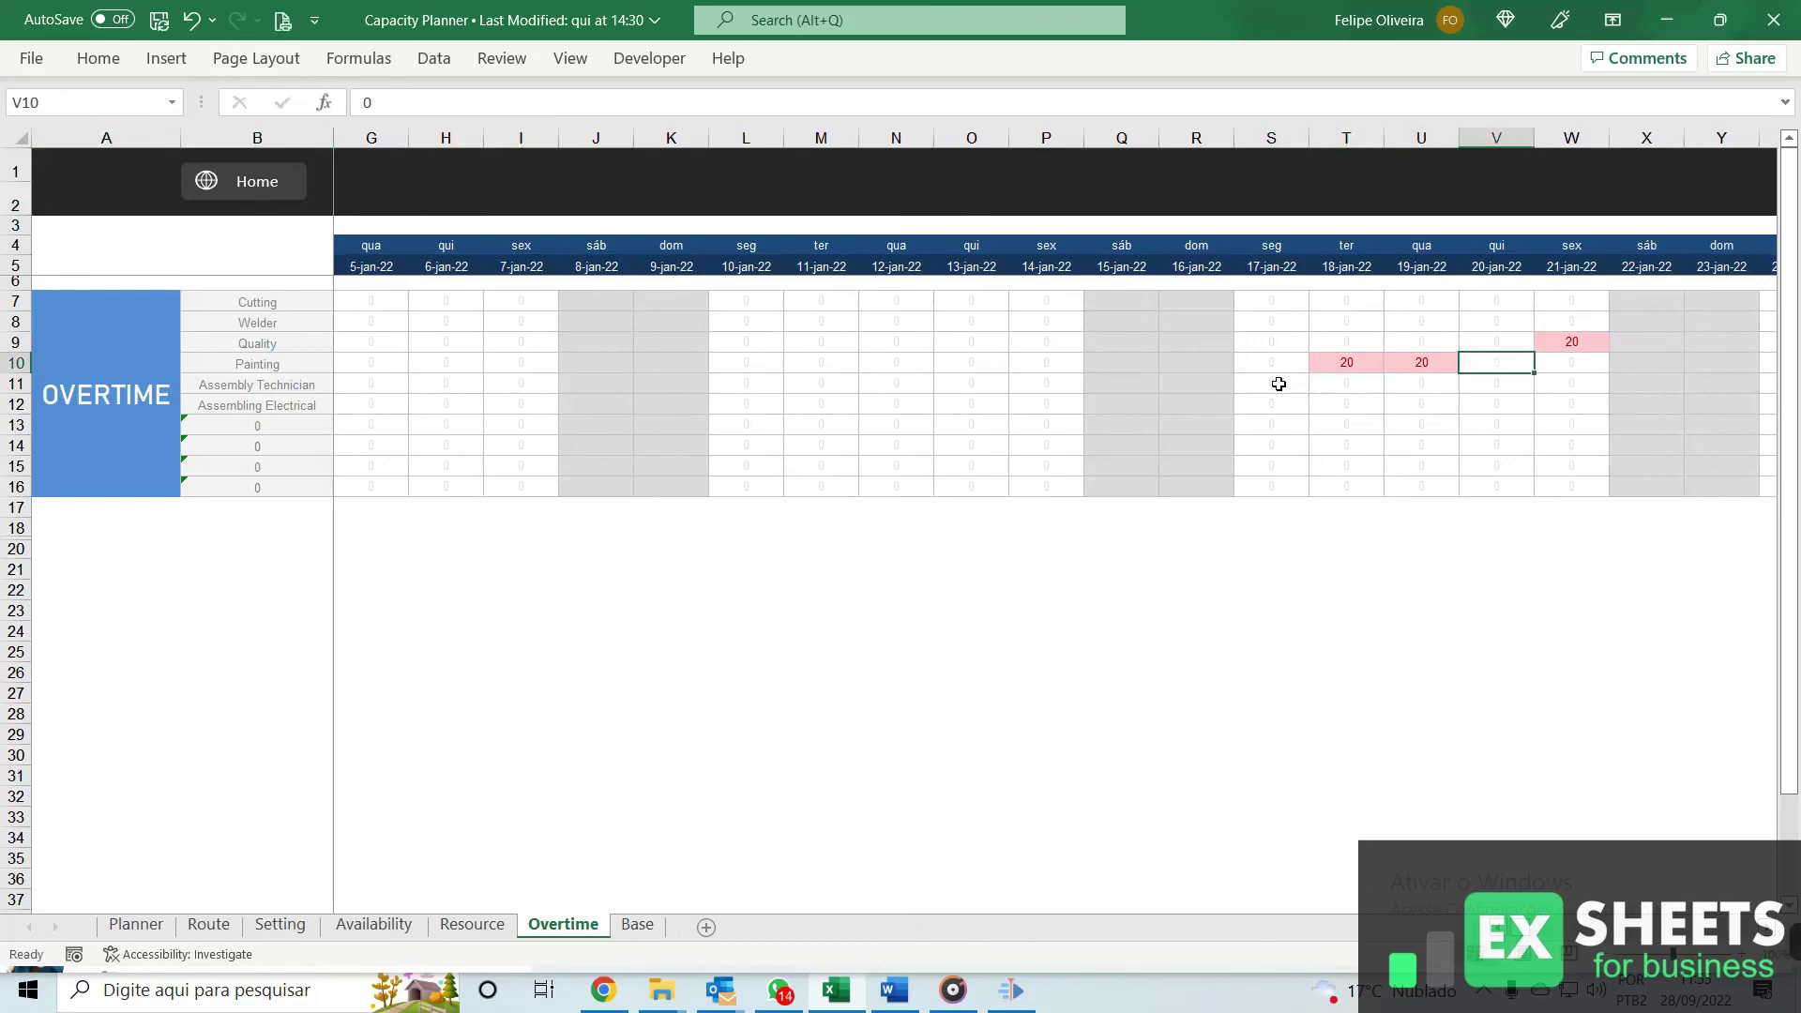
pyautogui.click(150, 926)
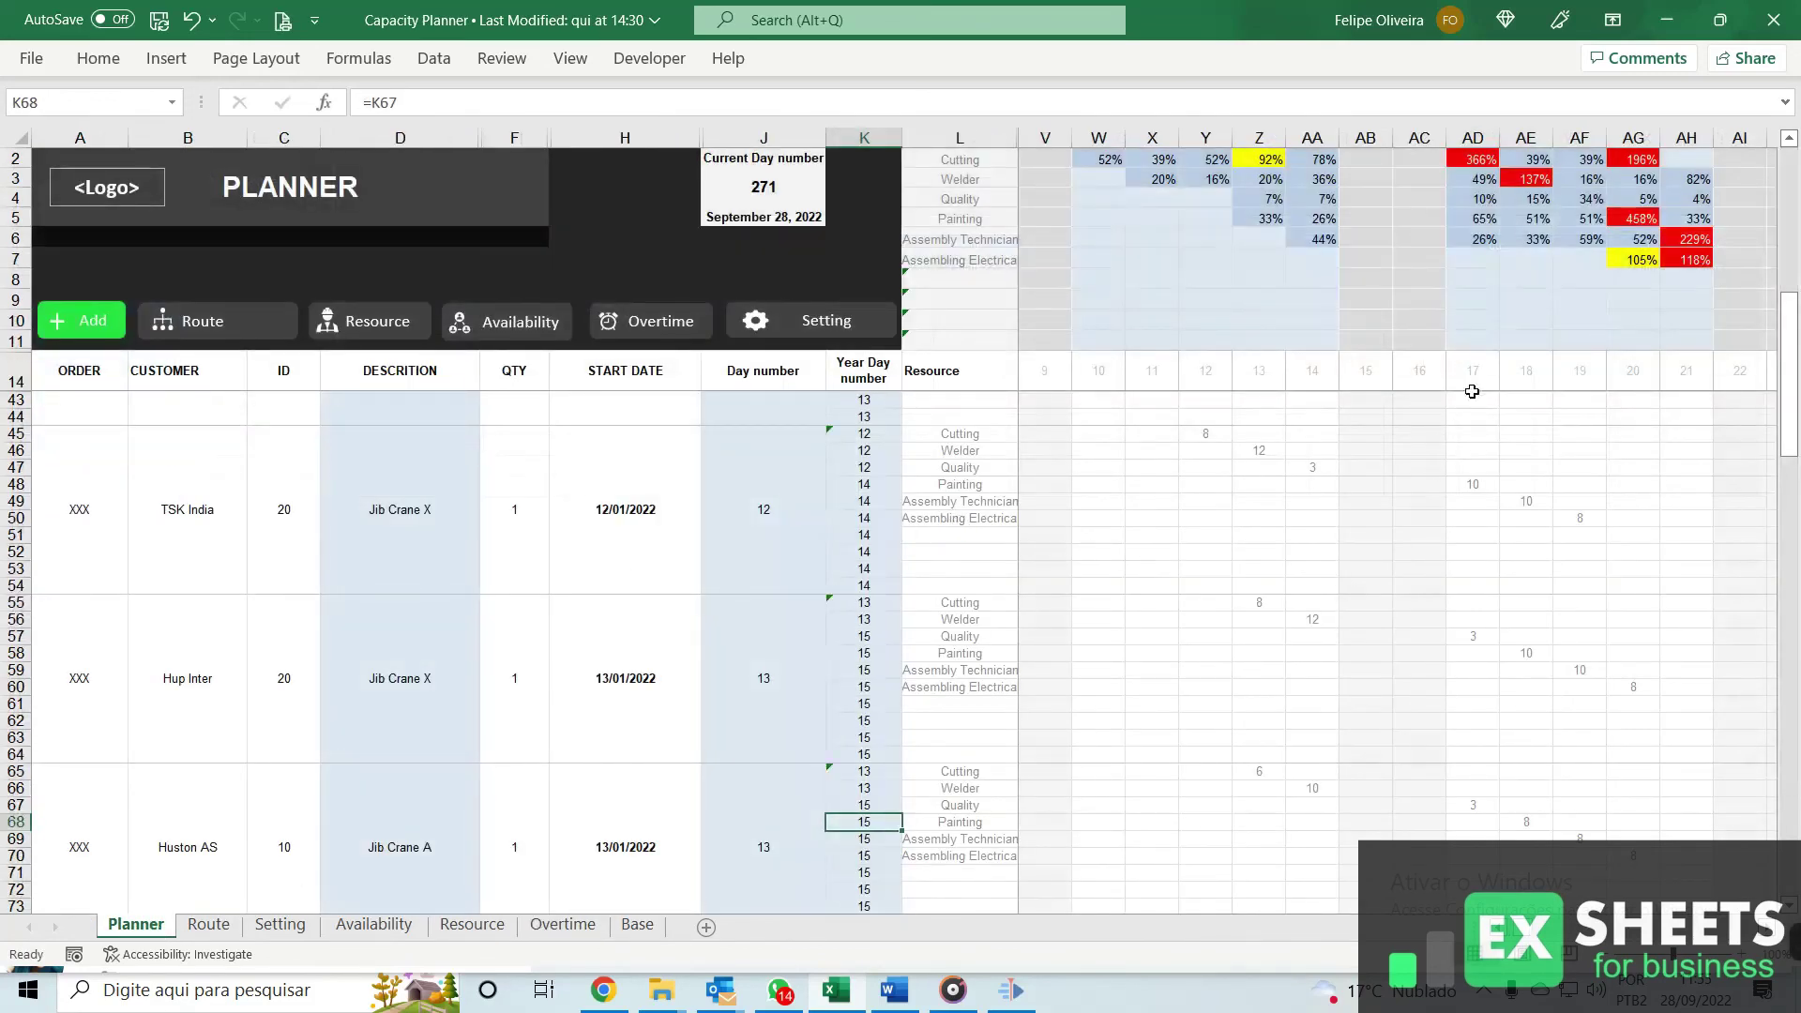